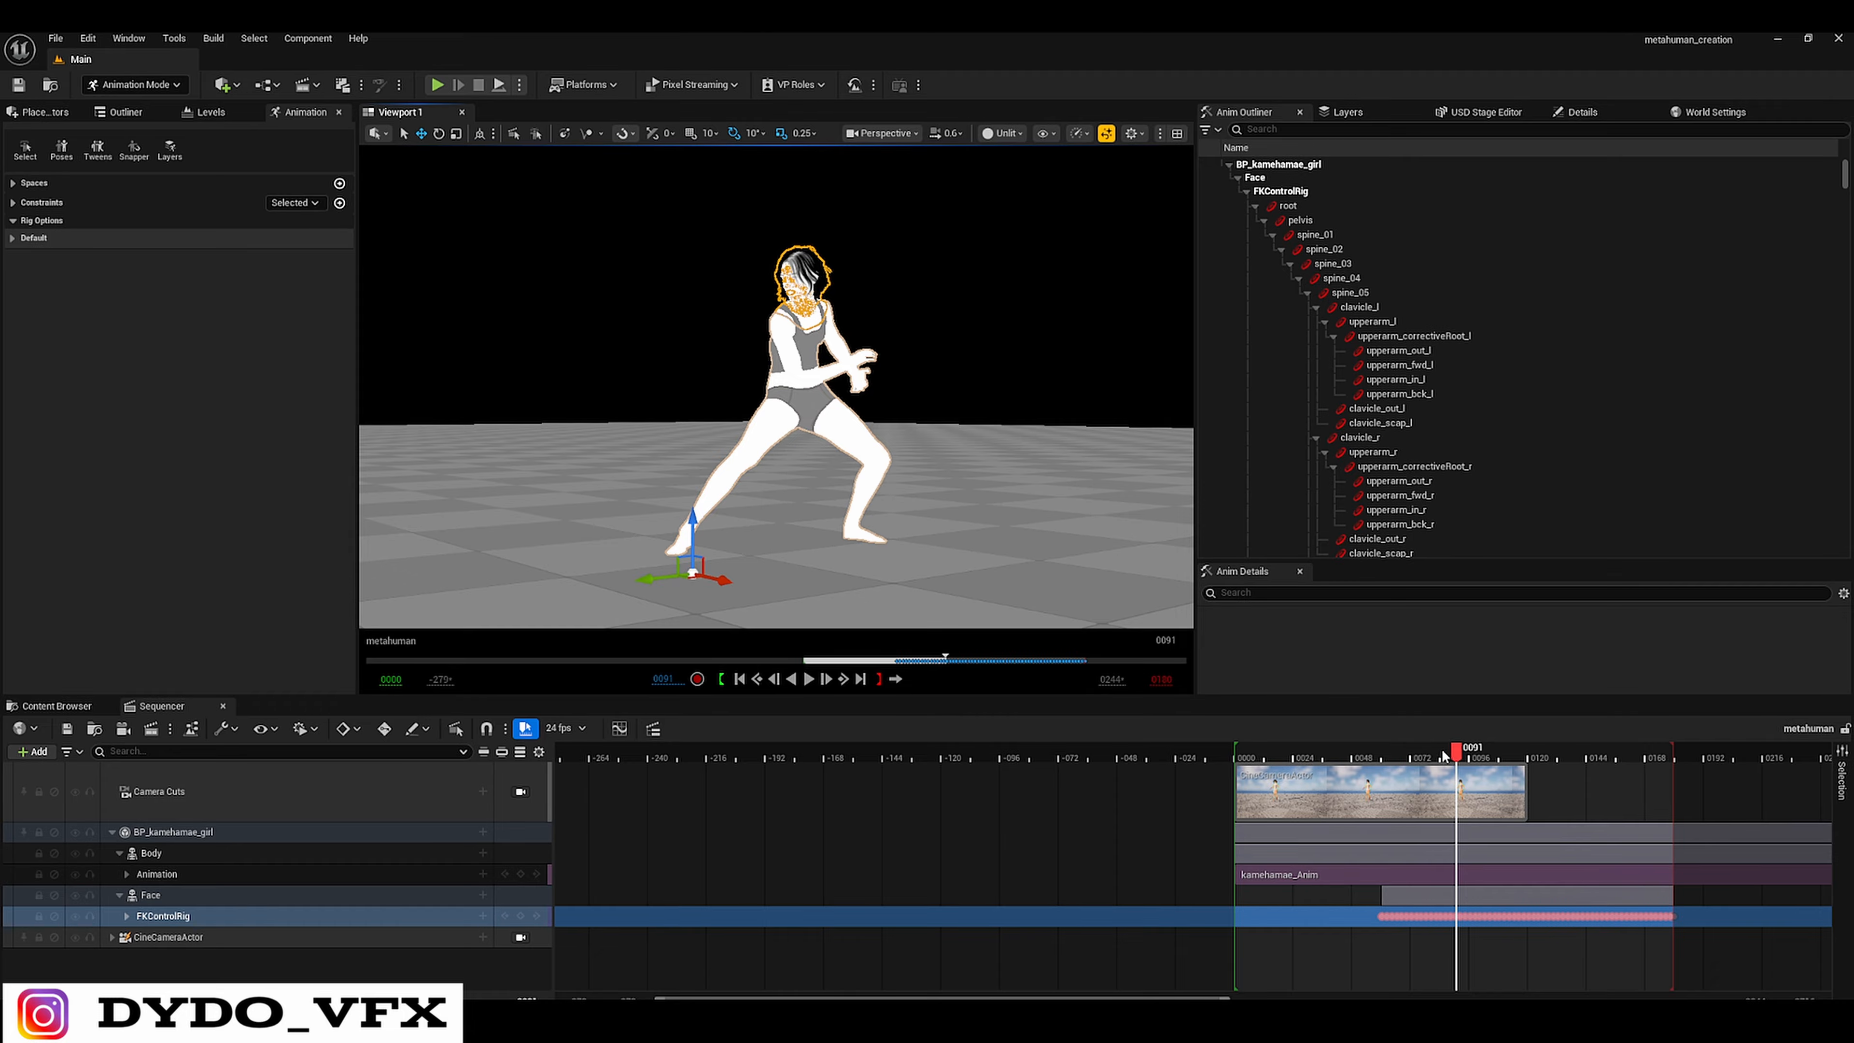
- Go to frame 67 of the sequence and inspect the character's face up close in Lit view mode
drag(1454, 760, 1398, 759)
right_drag(920, 302, 898, 178)
click(919, 302)
key(w)
scroll(920, 302, down, 1)
key(w)
scroll(875, 227, down, 3)
click(1004, 134)
click(1025, 204)
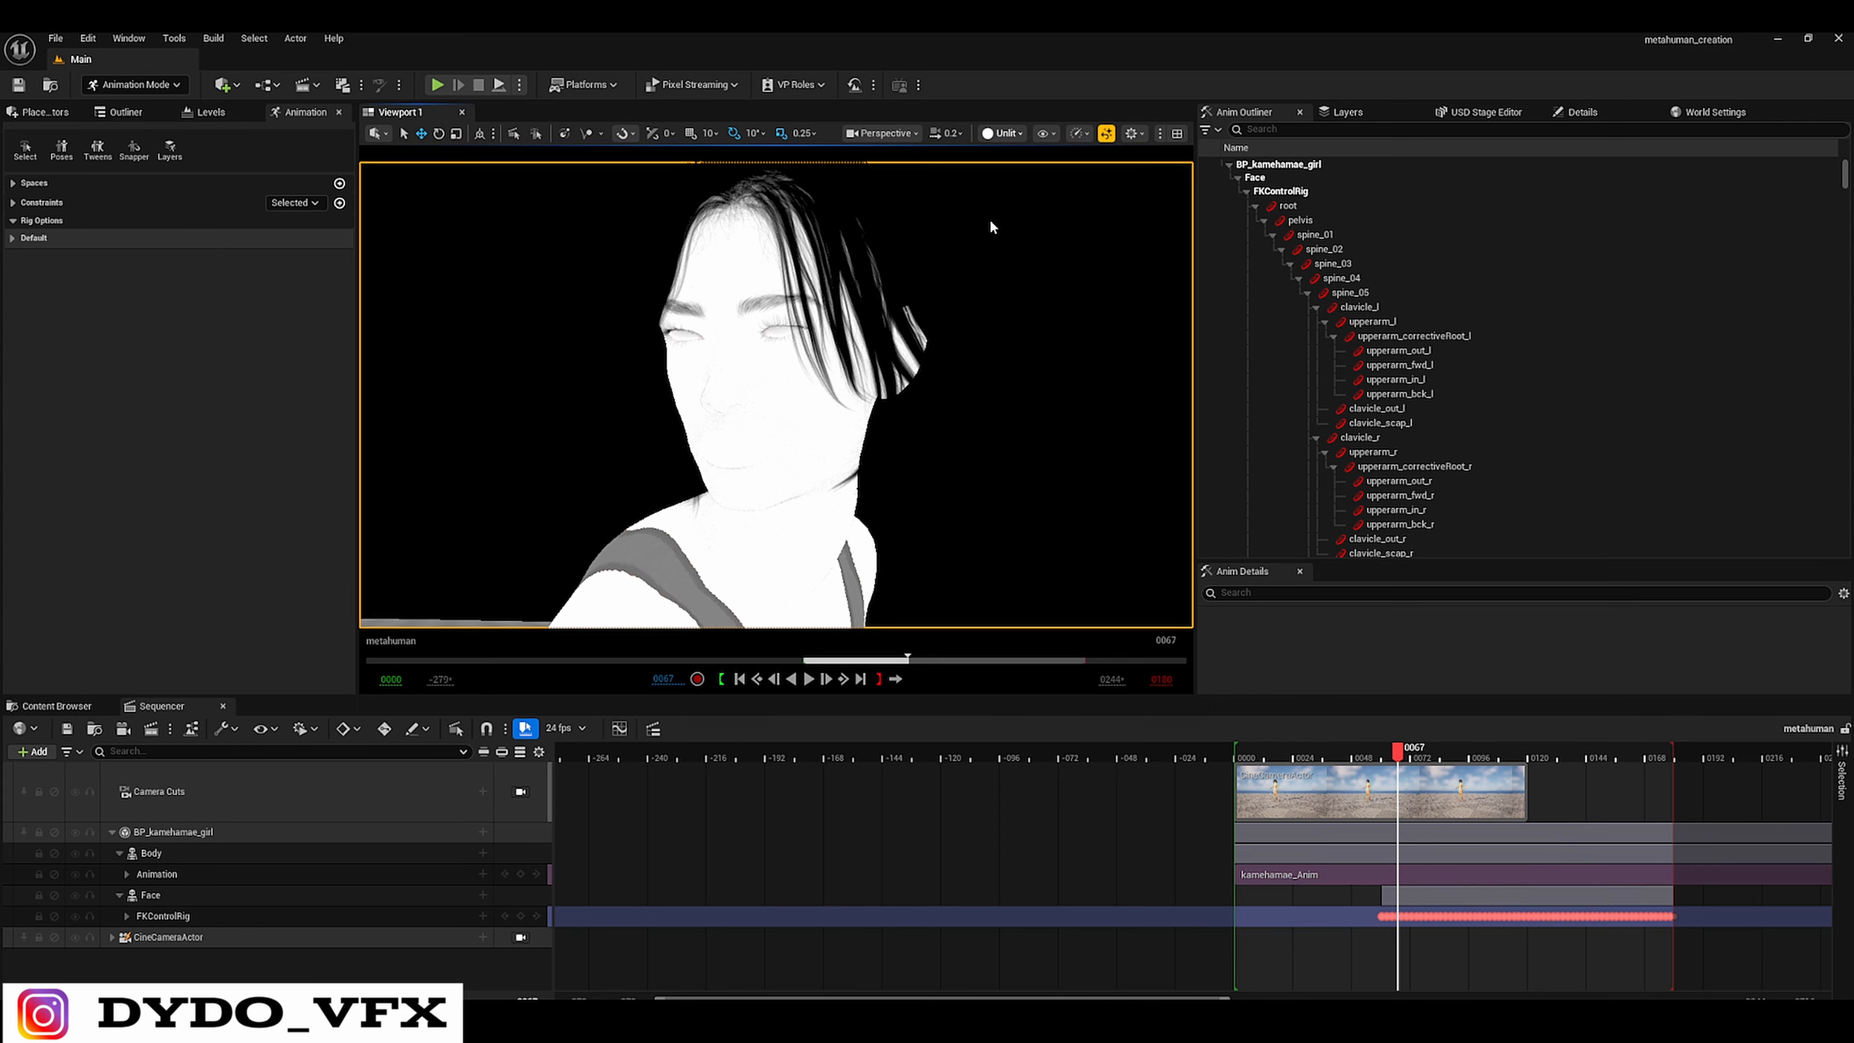
key(alt+4)
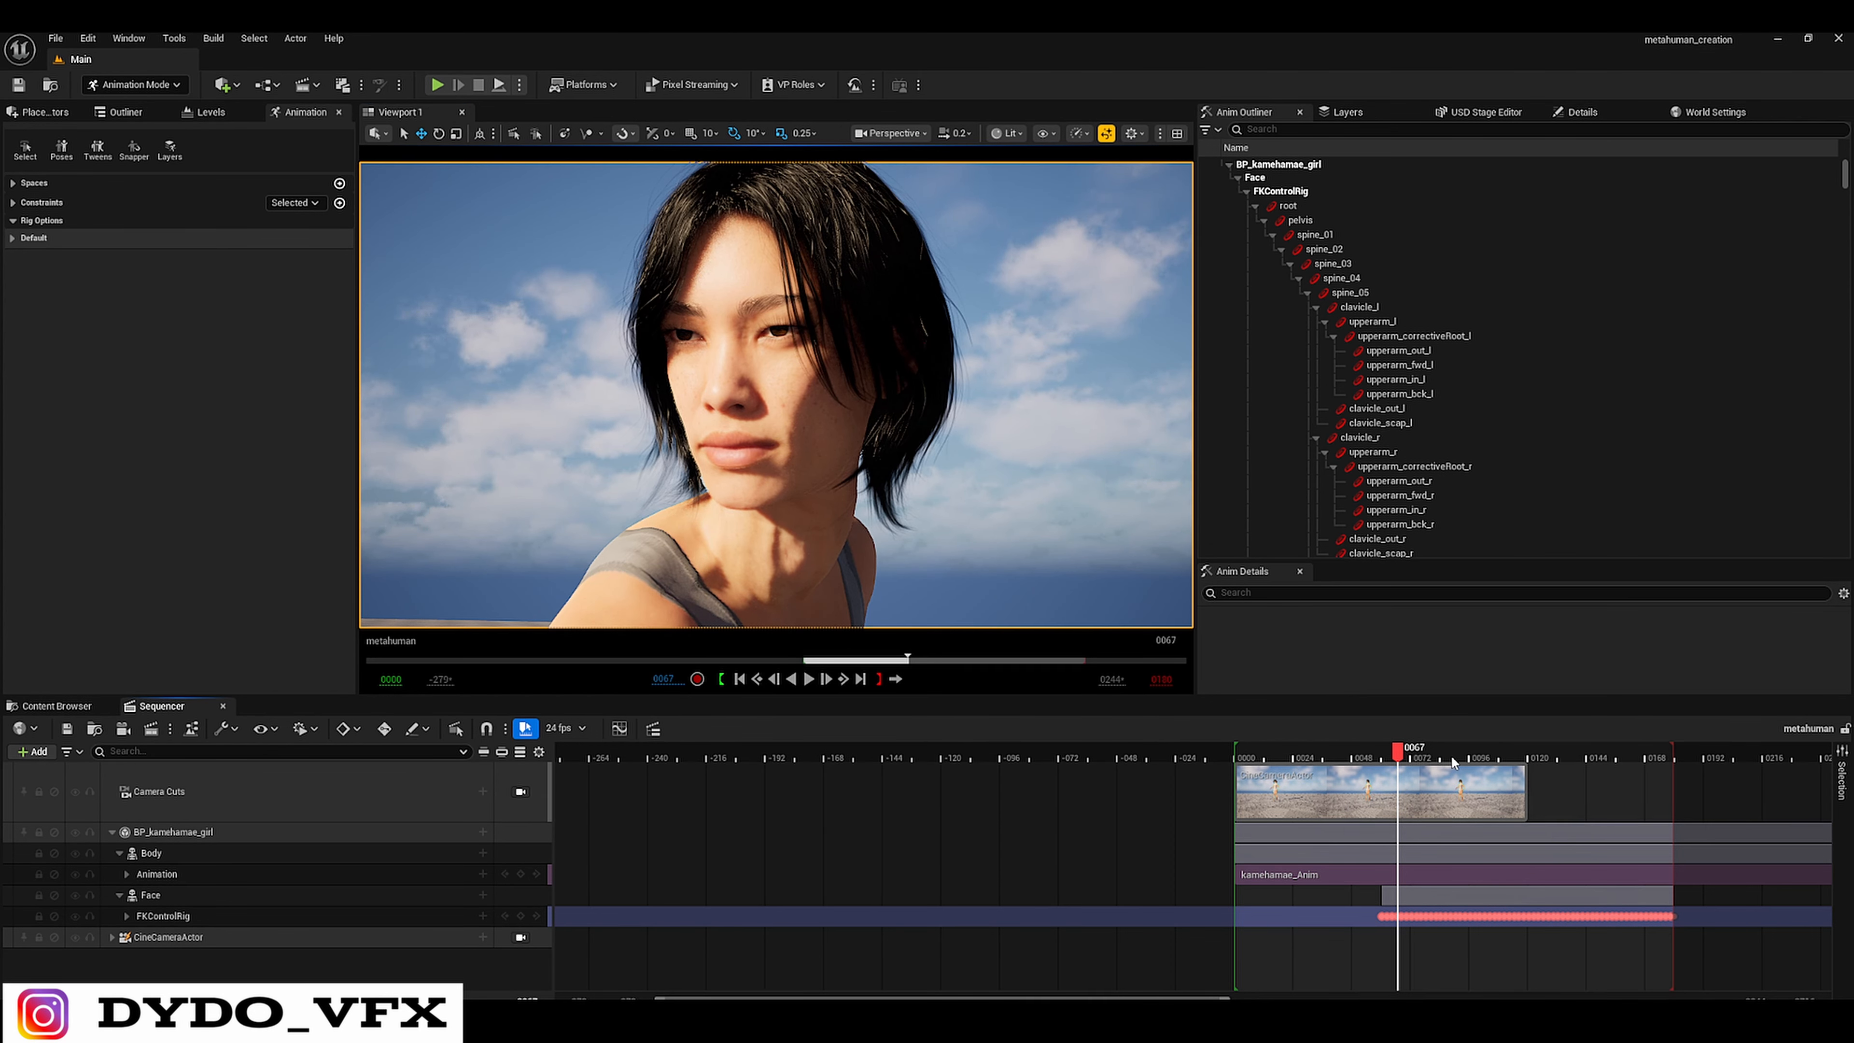
- Scrub the sequence forward to frame 113 and back to review the facial expression from the front
drag(1452, 762, 1513, 763)
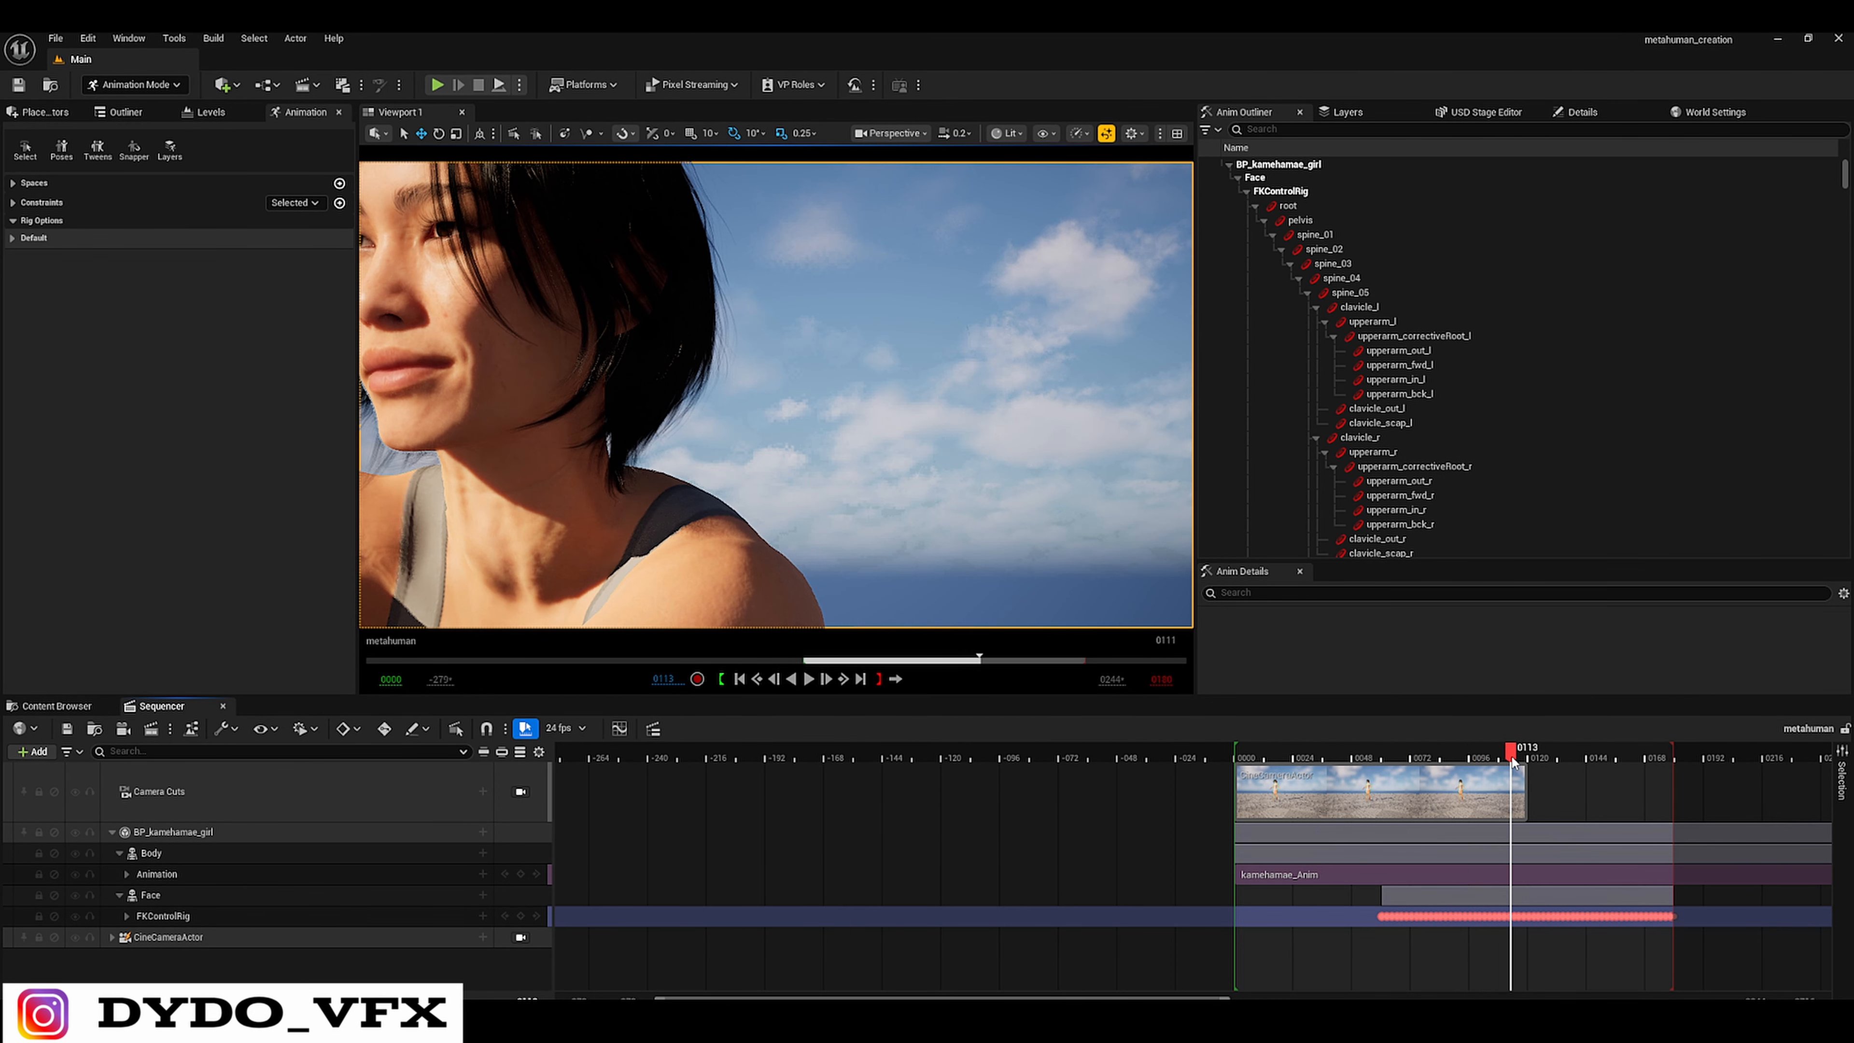
key(a)
right_drag(776, 394, 958, 374)
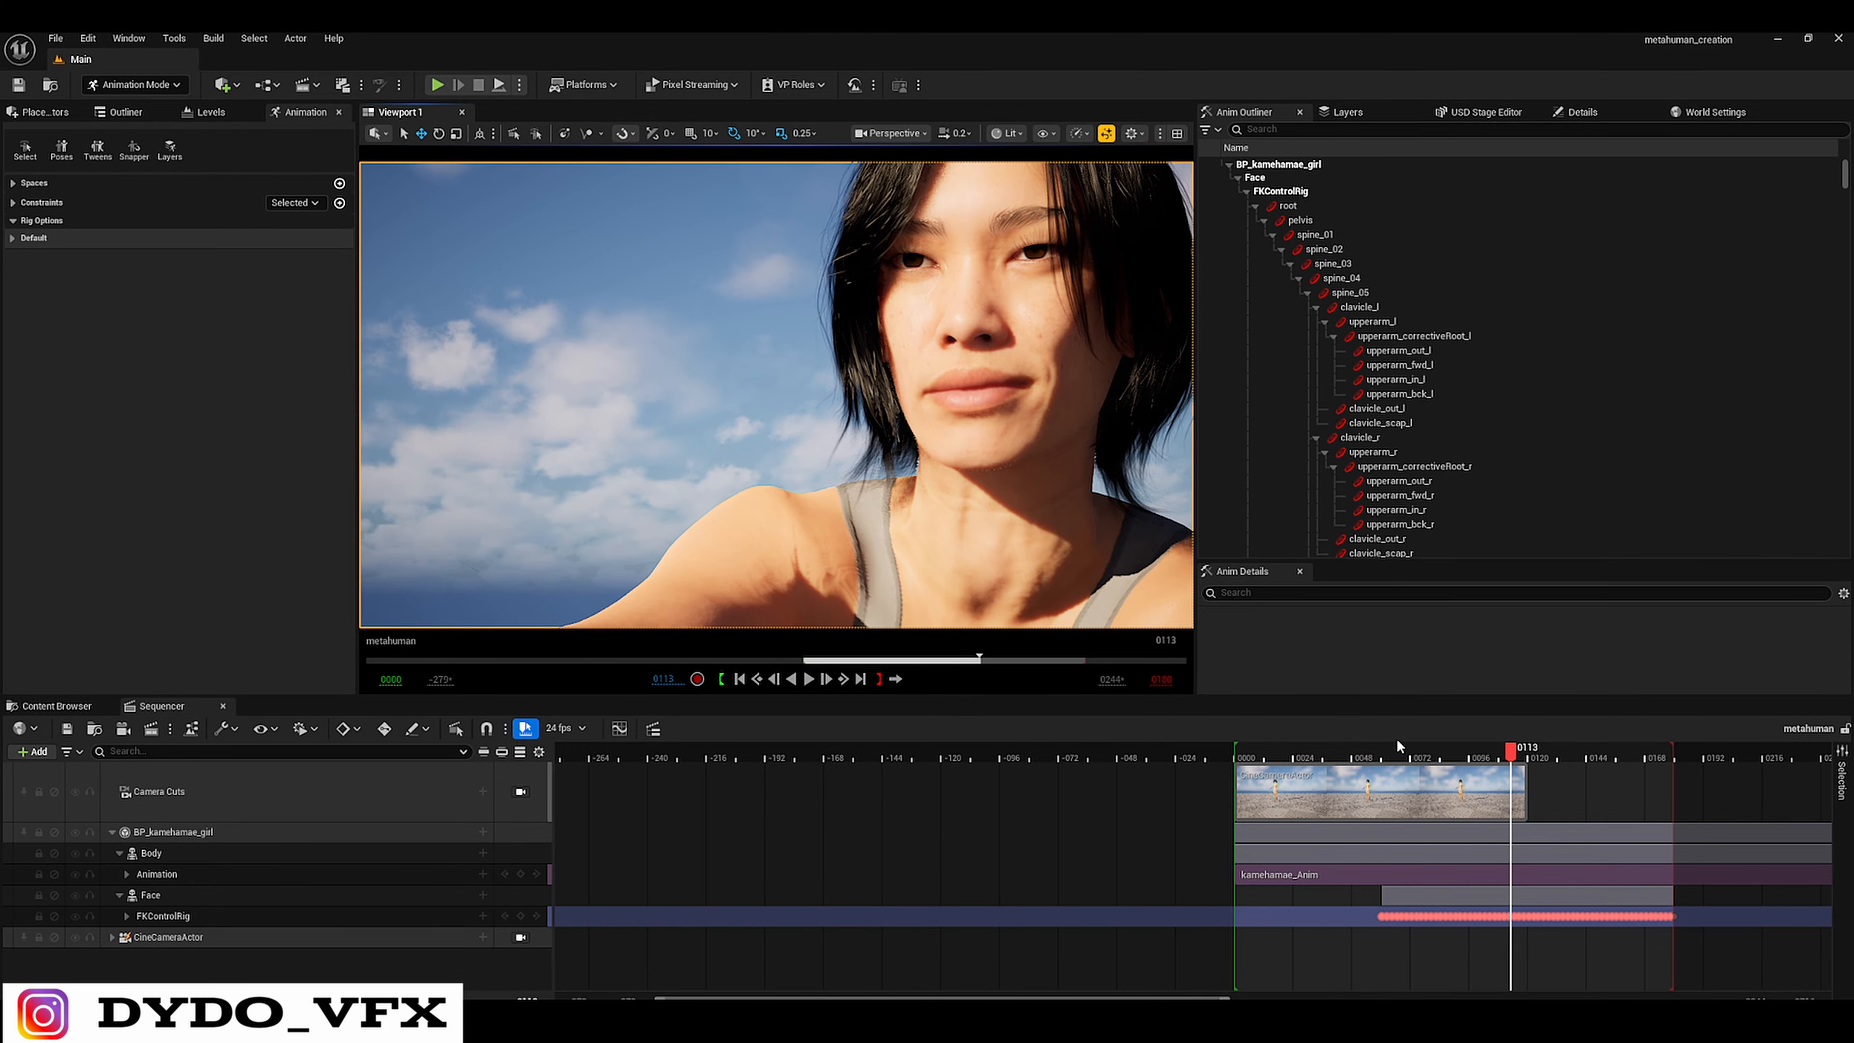
drag(1510, 754, 1459, 754)
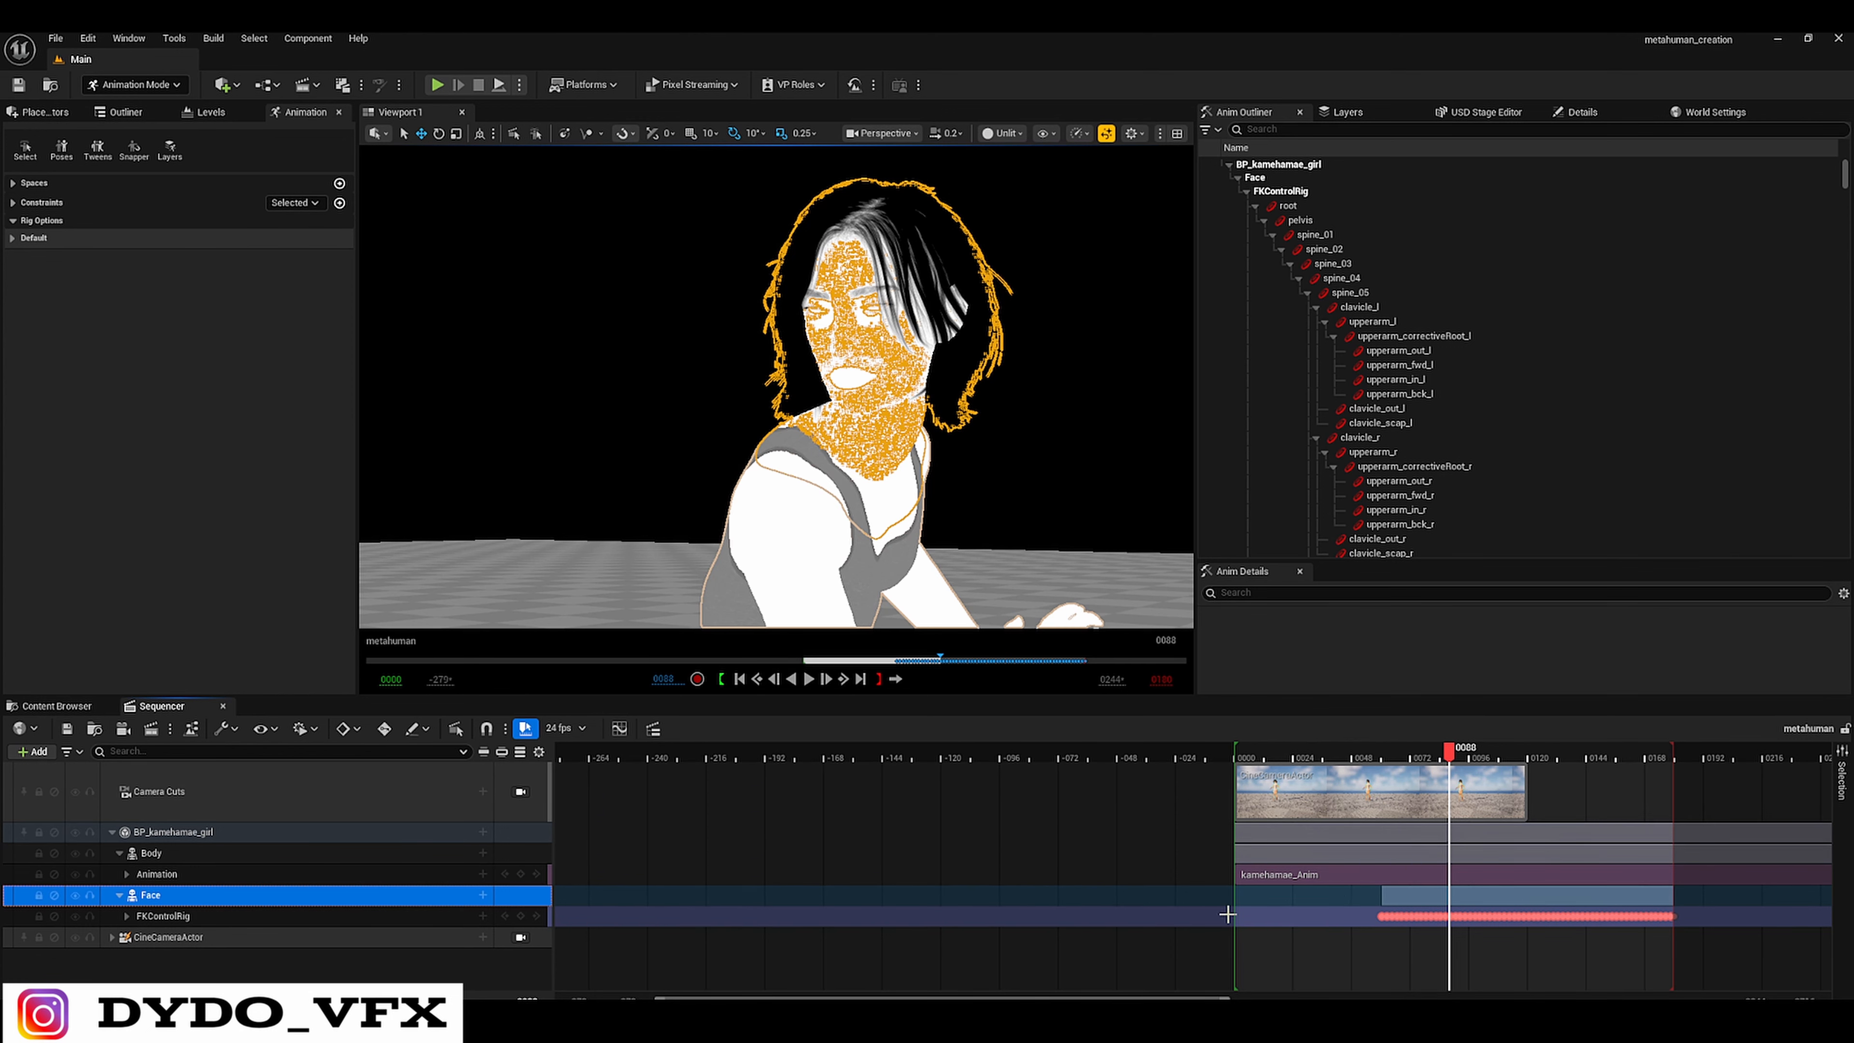
- Start baking the Face track to an animation sequence named Face_Archetype_Skeleton_Sequence in the Content folder
click(214, 909)
click(172, 897)
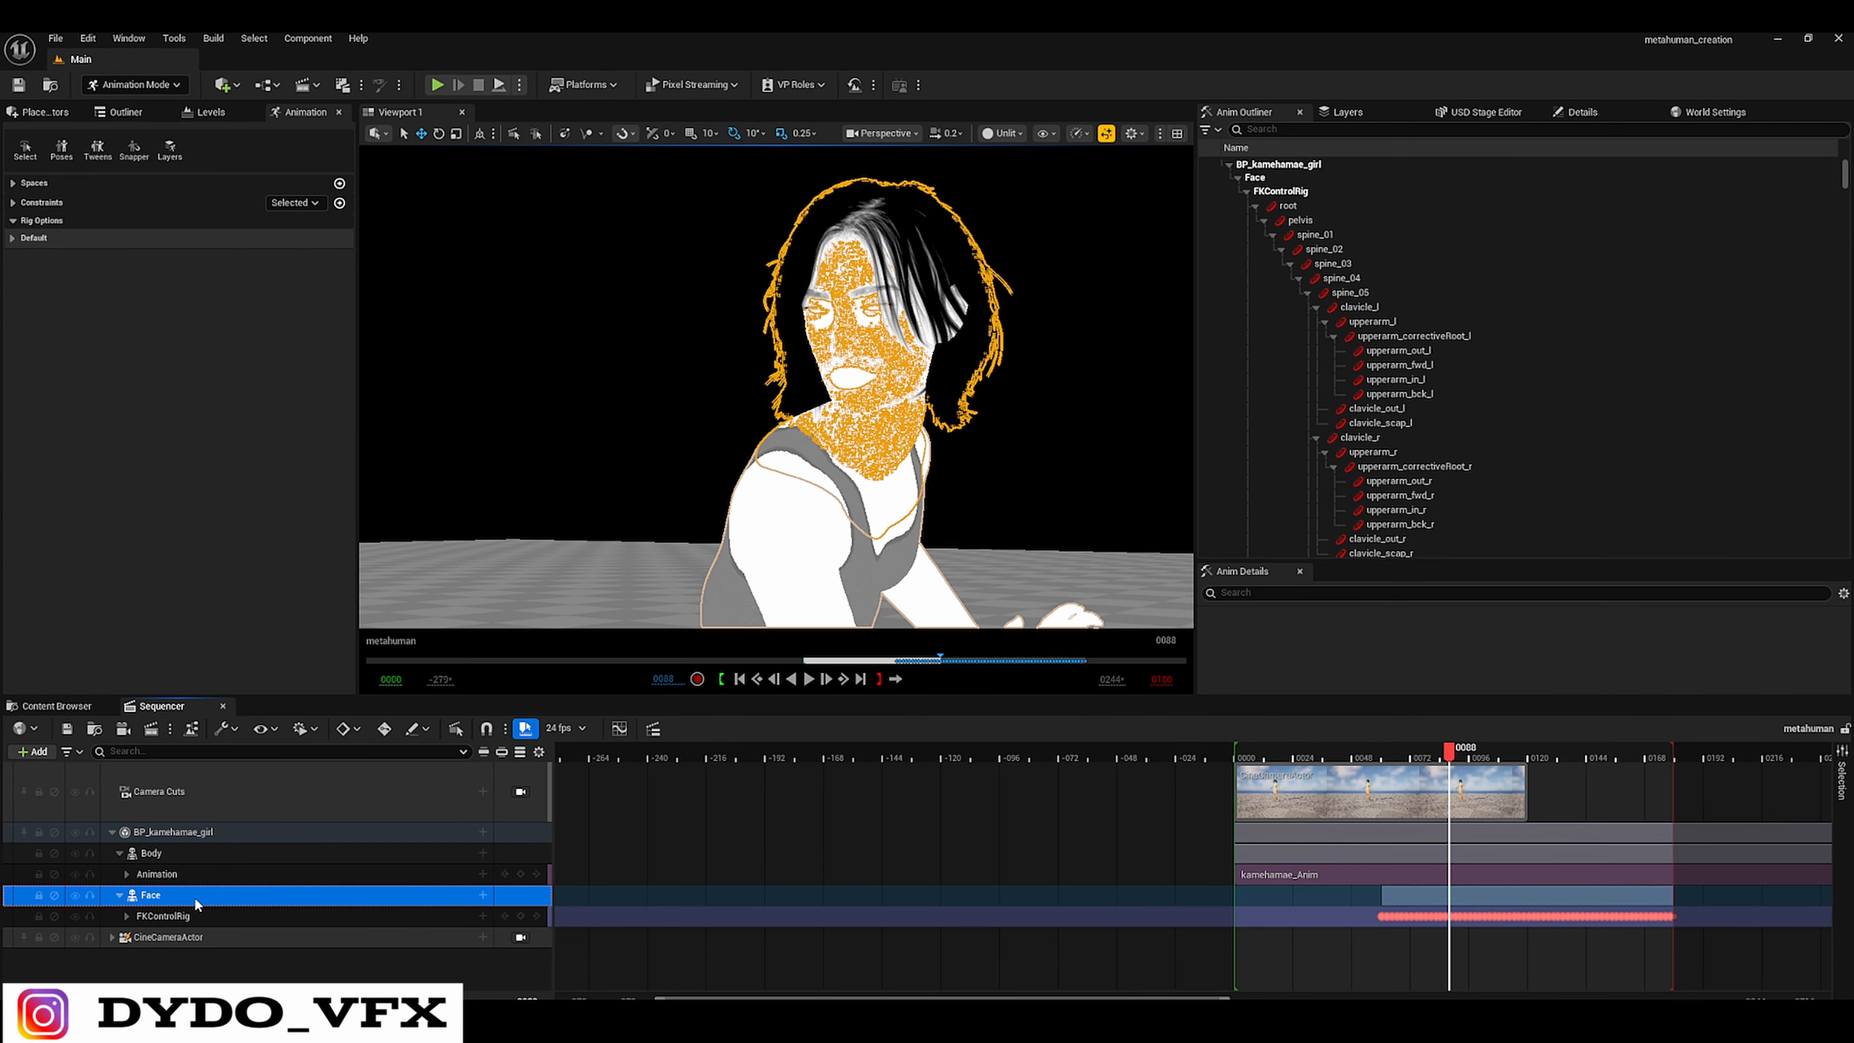
right_click(194, 897)
mouse_move(306, 624)
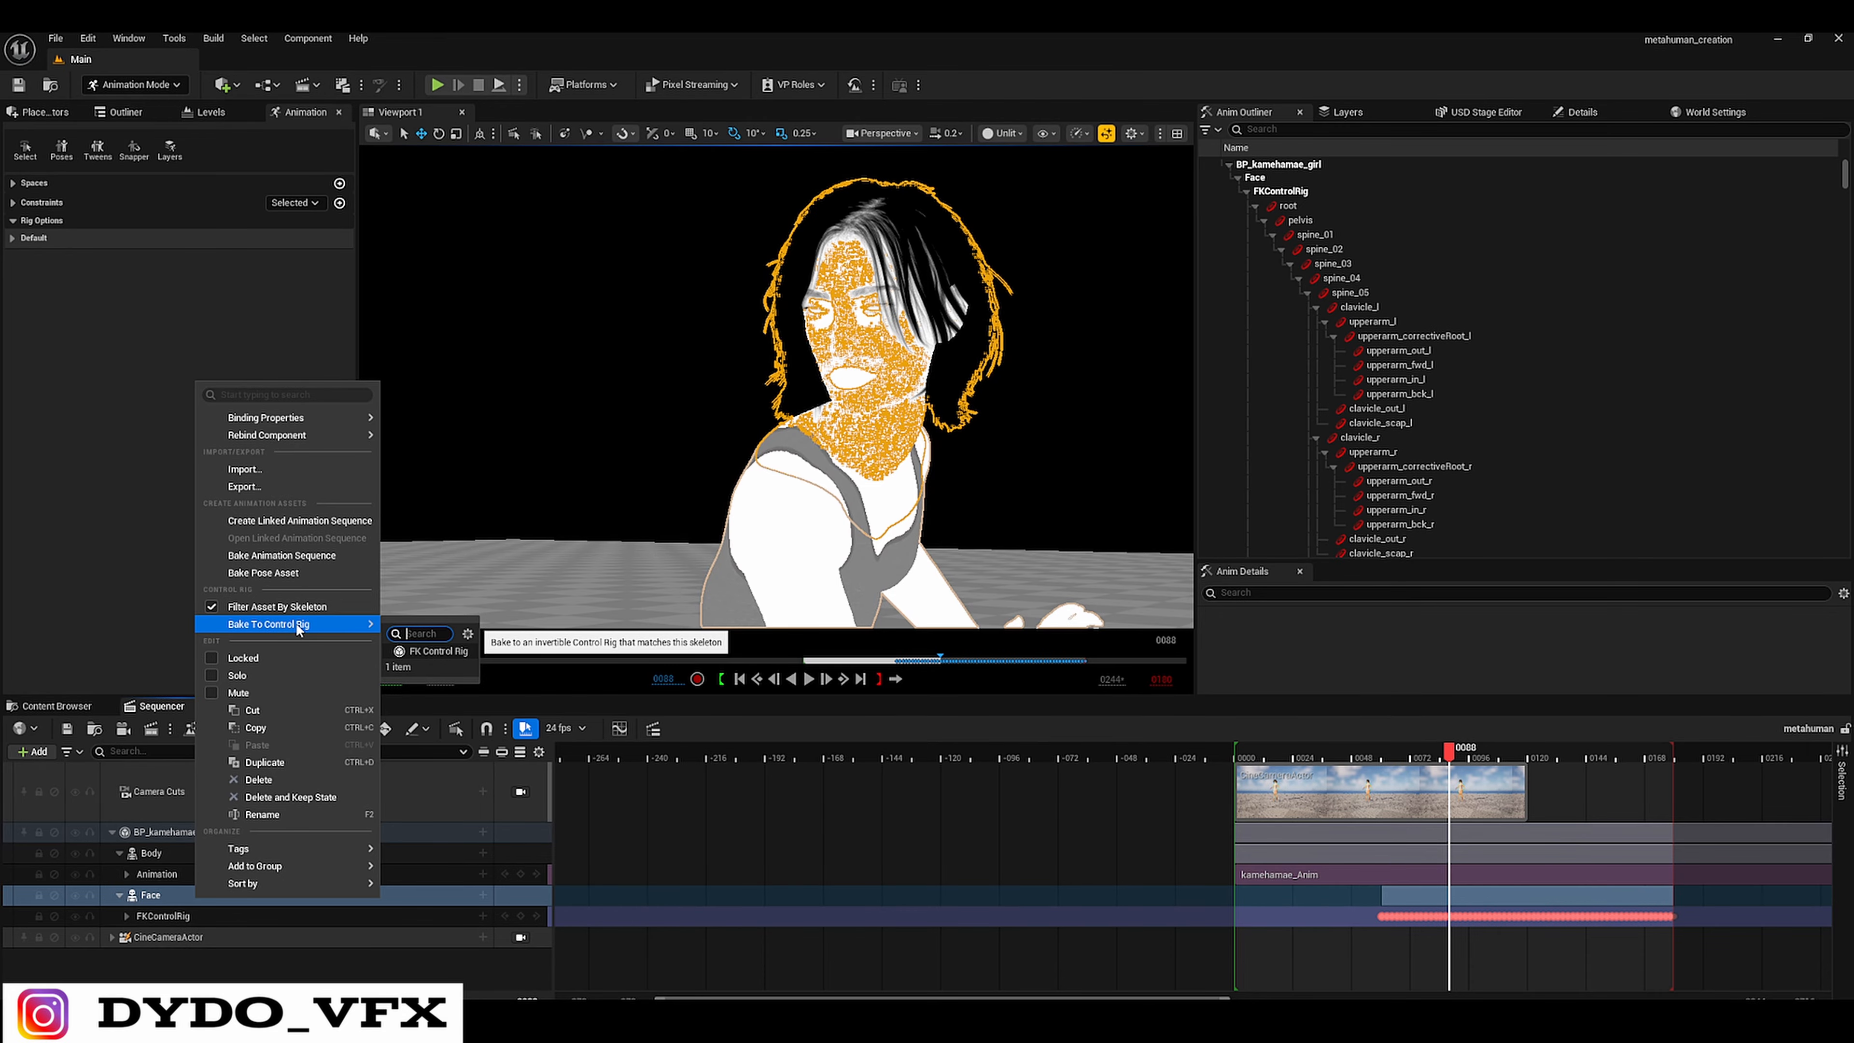
click(321, 561)
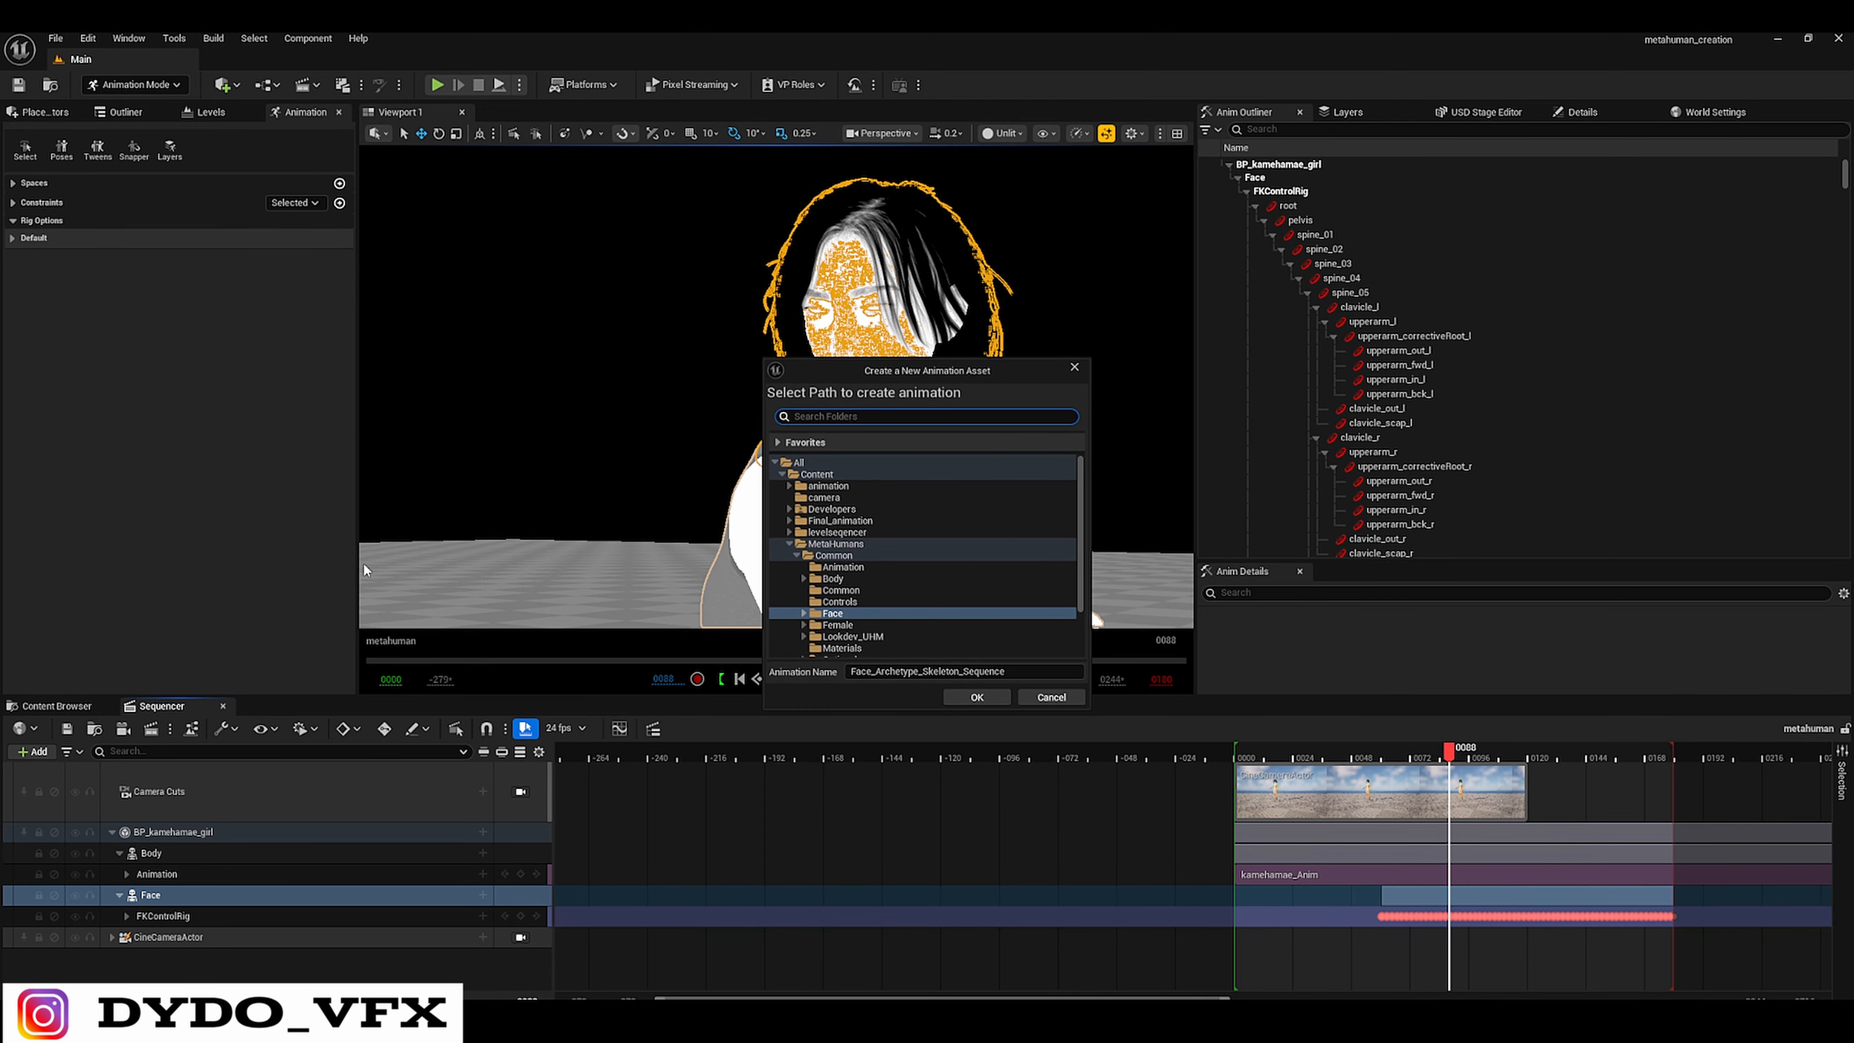
click(824, 475)
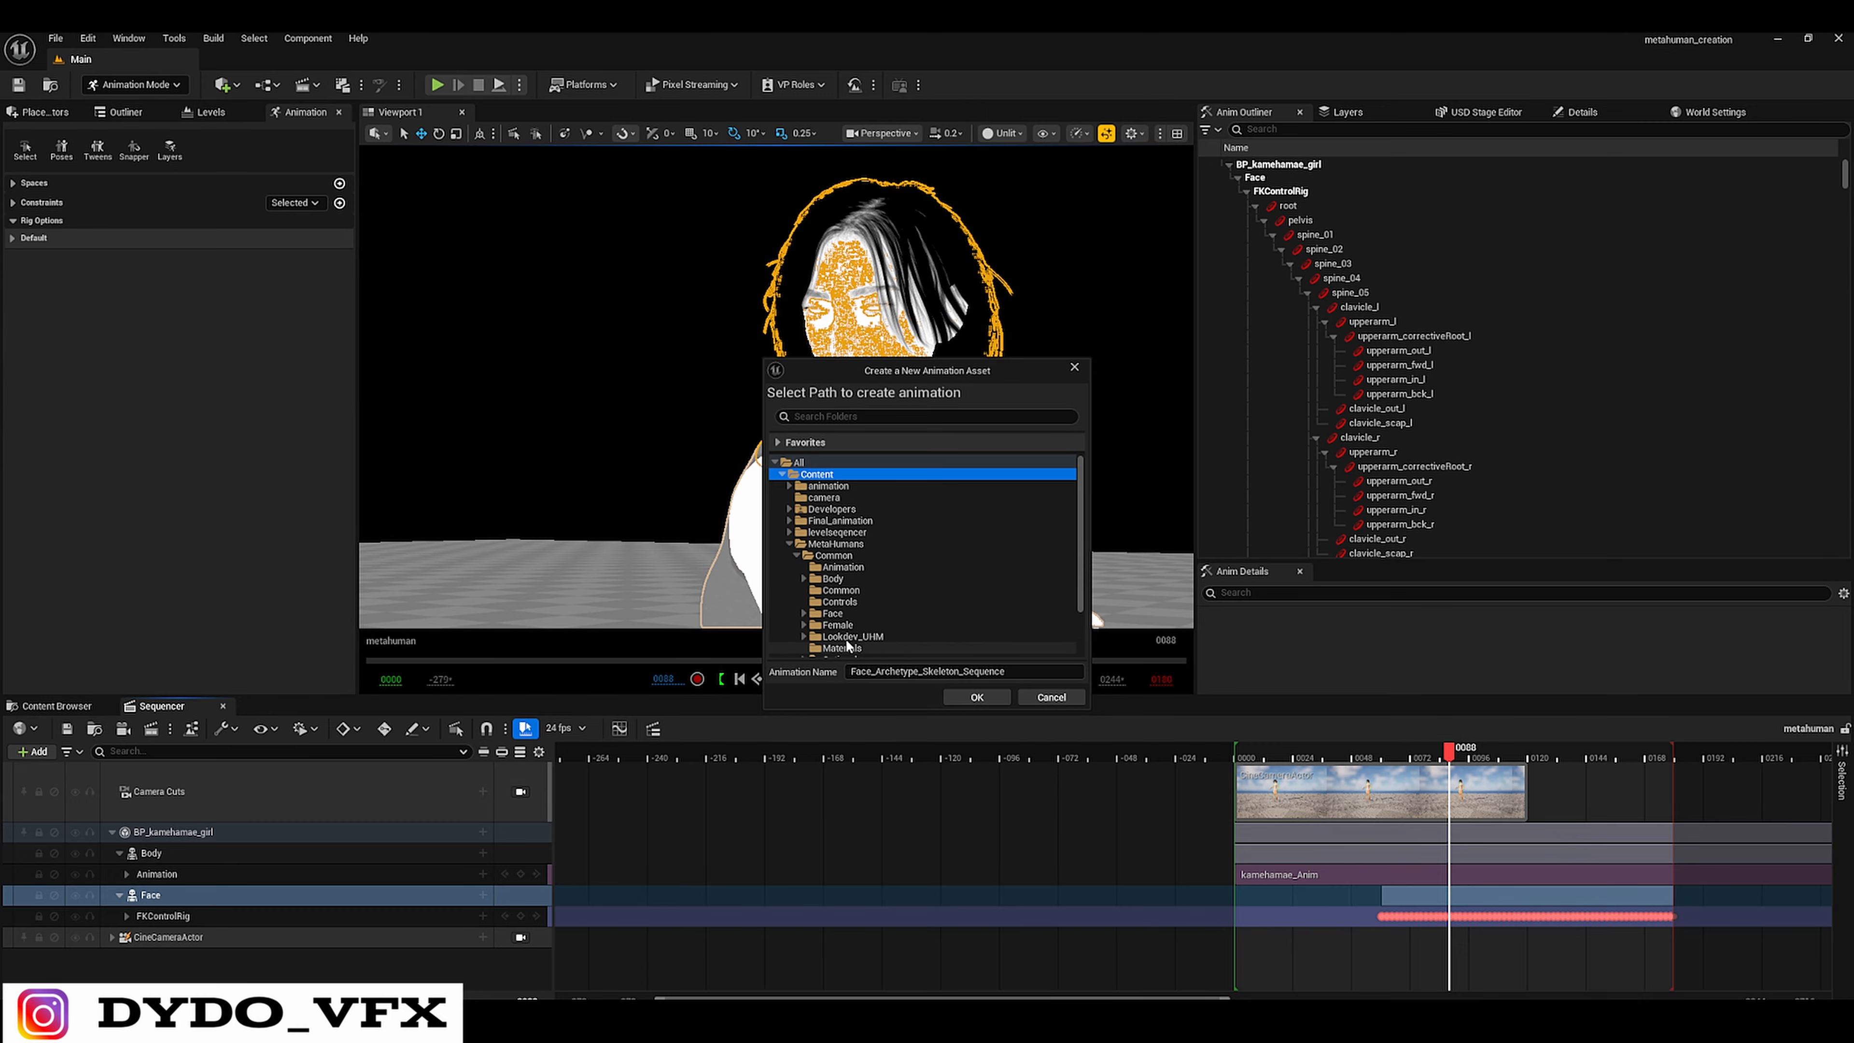
click(980, 697)
- Enable a custom frame rate of 24 fps (film) for the face bake and export it to an animation sequence
scroll(909, 643, down, 5)
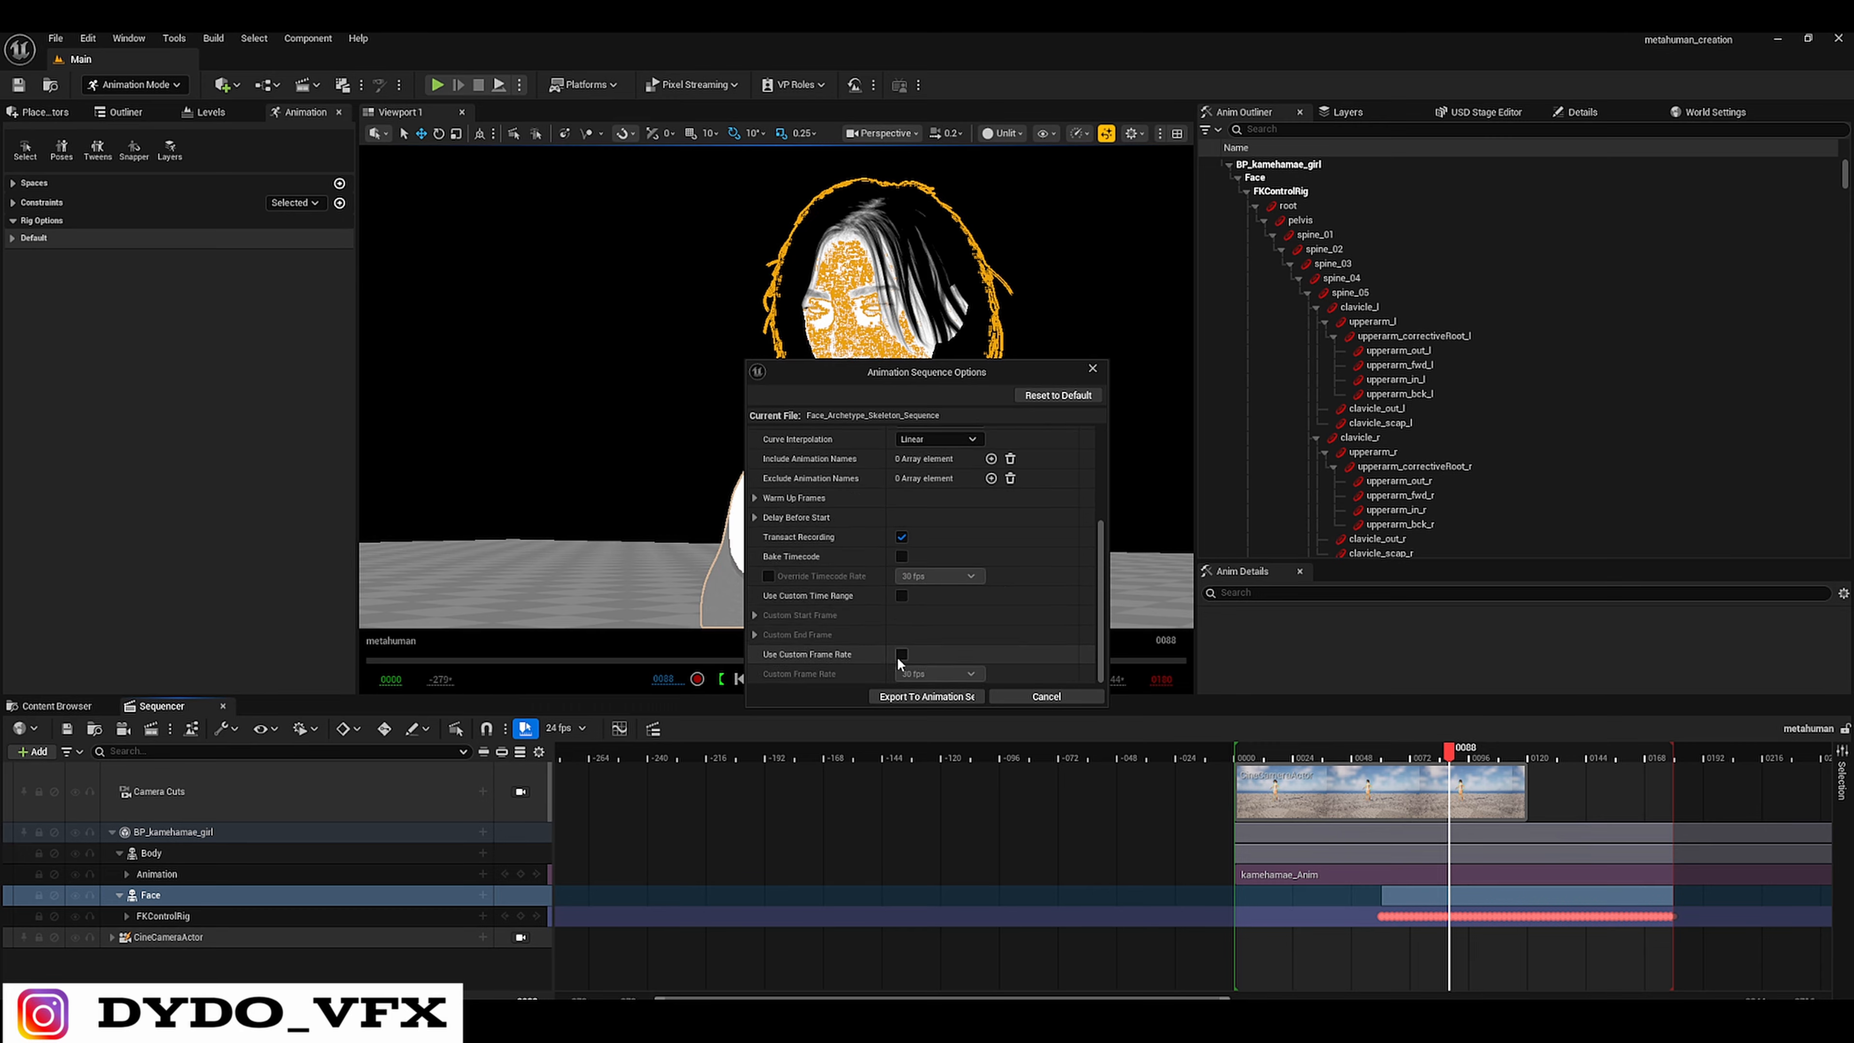
click(901, 655)
click(936, 674)
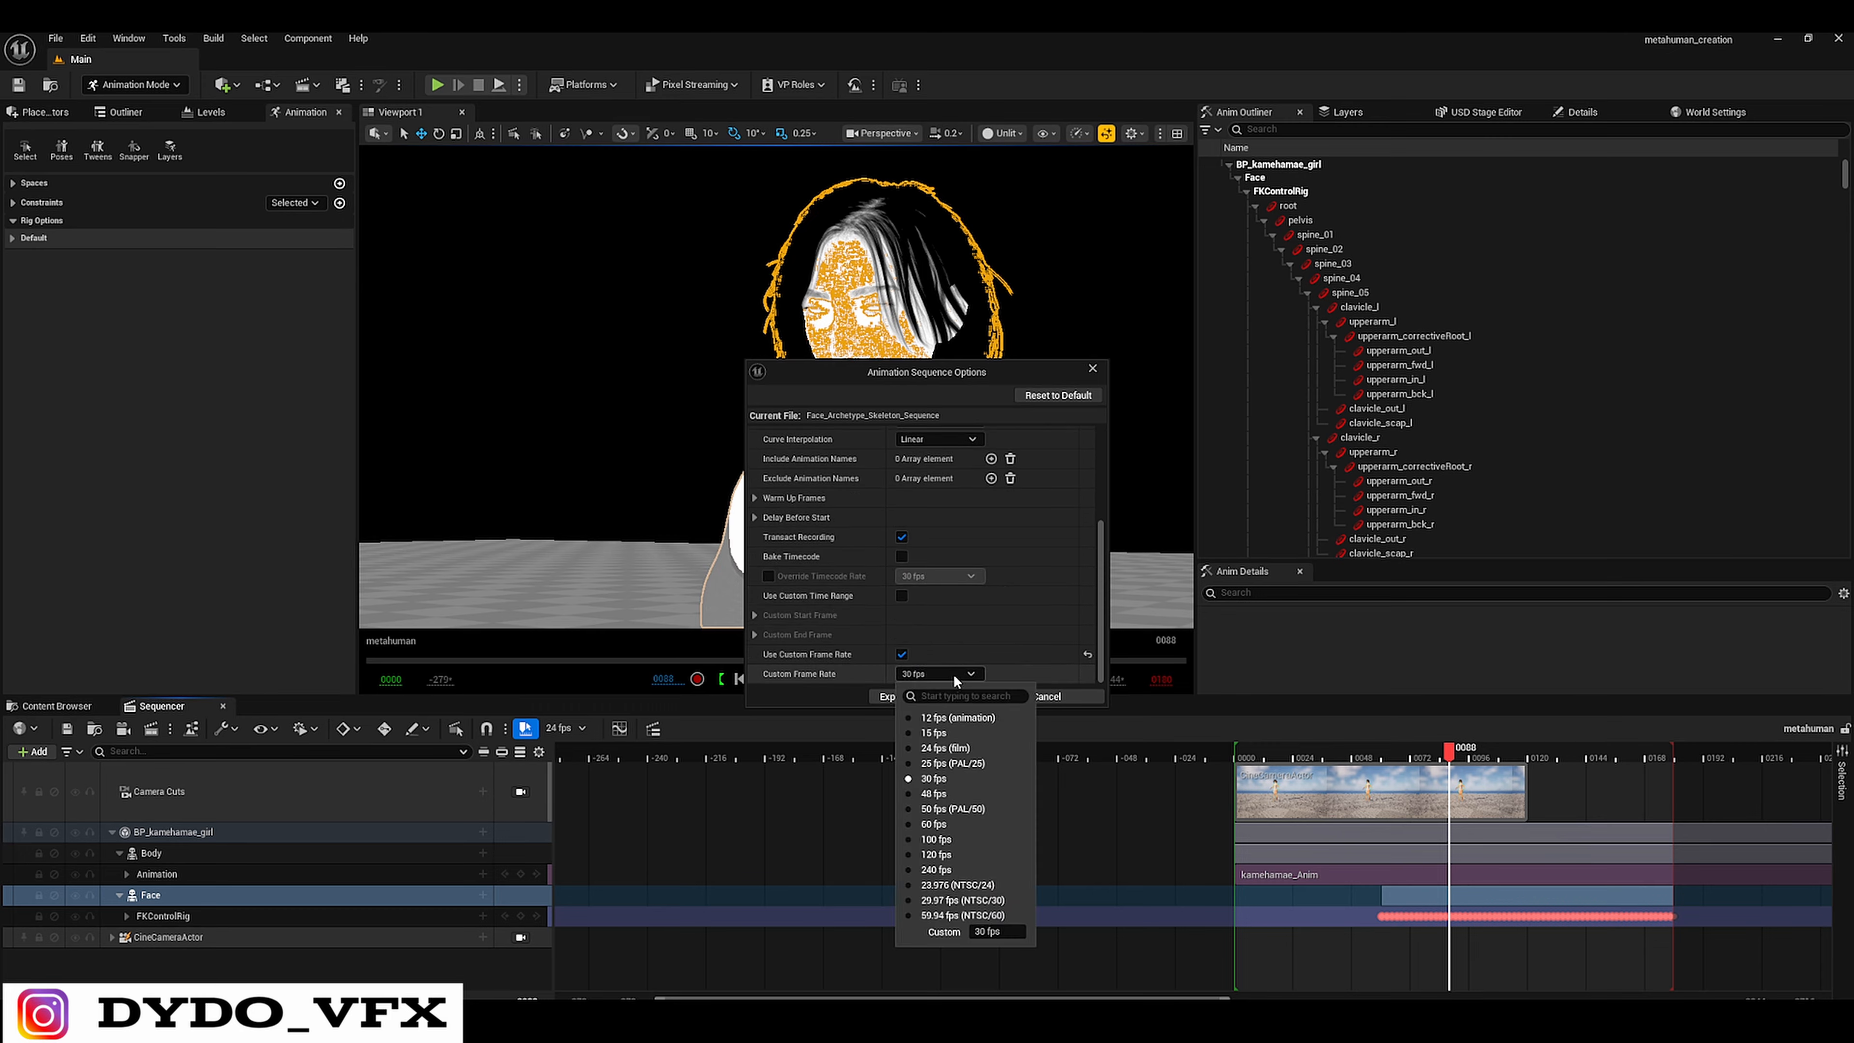
click(941, 763)
scroll(897, 639, up, 3)
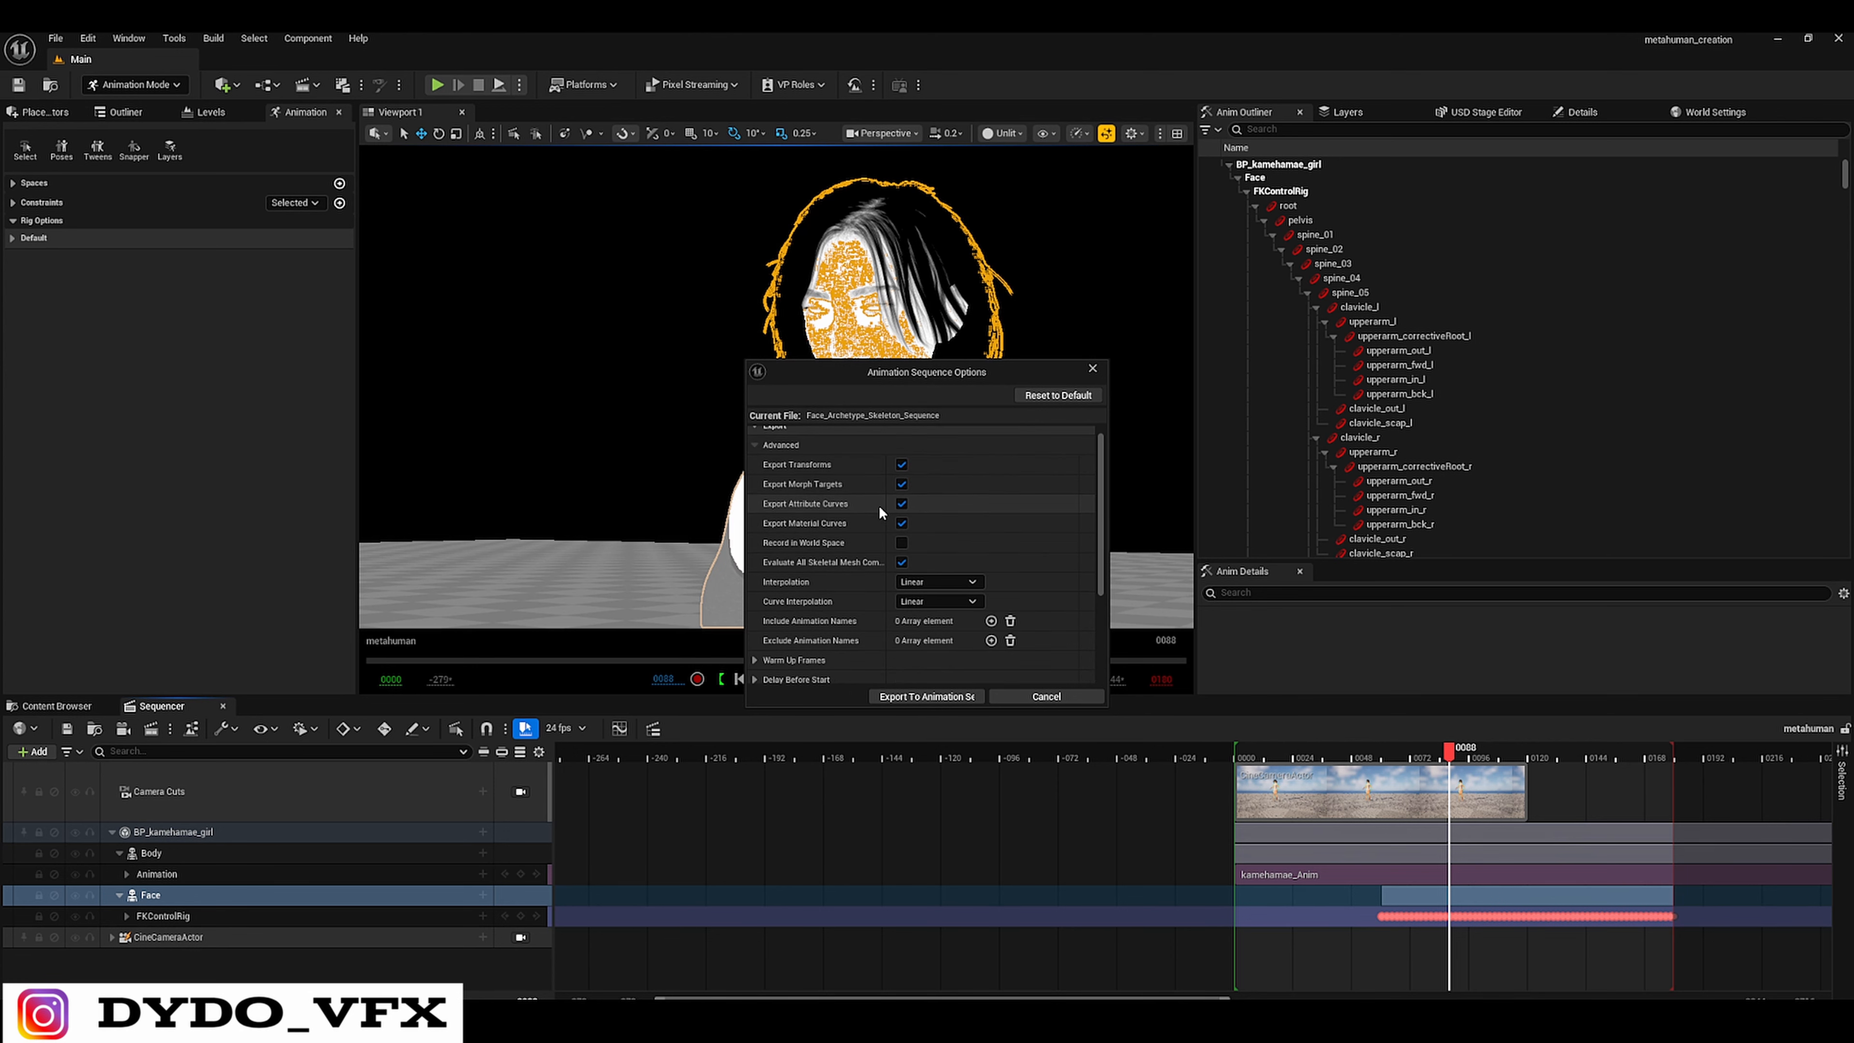
scroll(956, 661, down, 2)
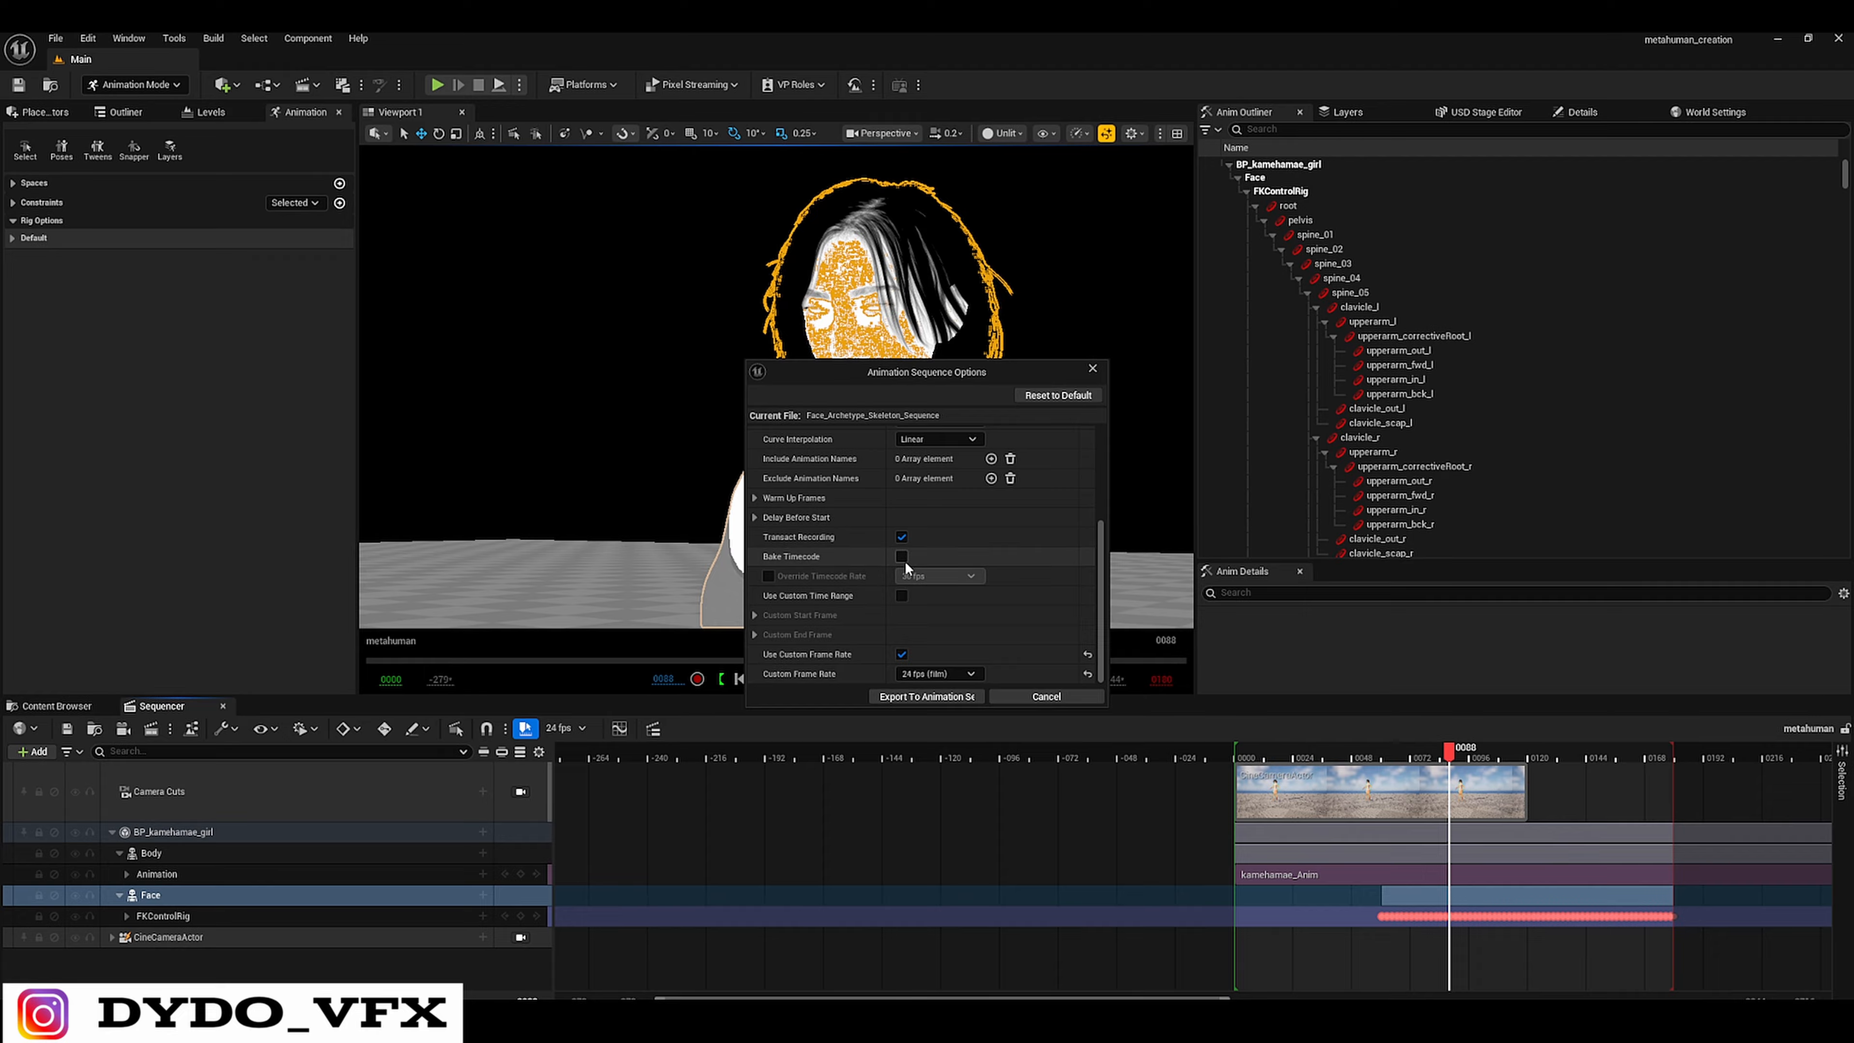
scroll(904, 560, up, 1)
scroll(845, 564, up, 3)
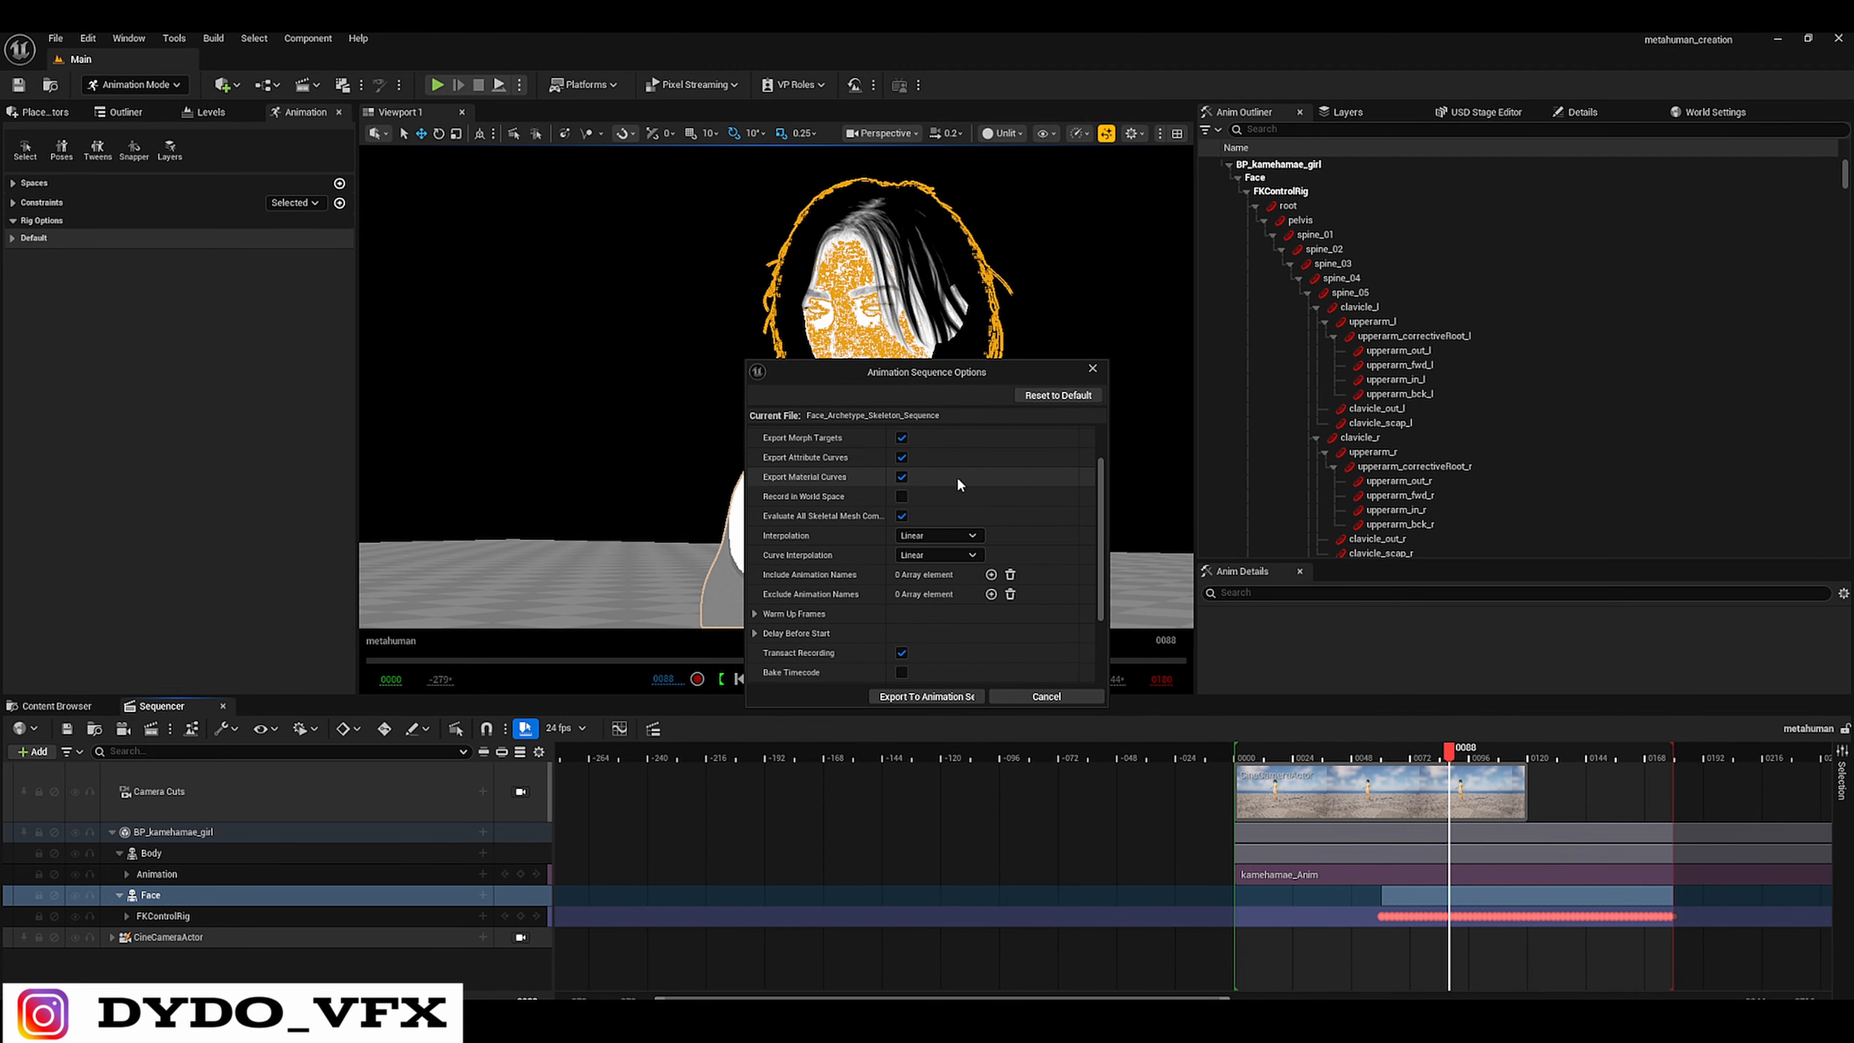
click(941, 695)
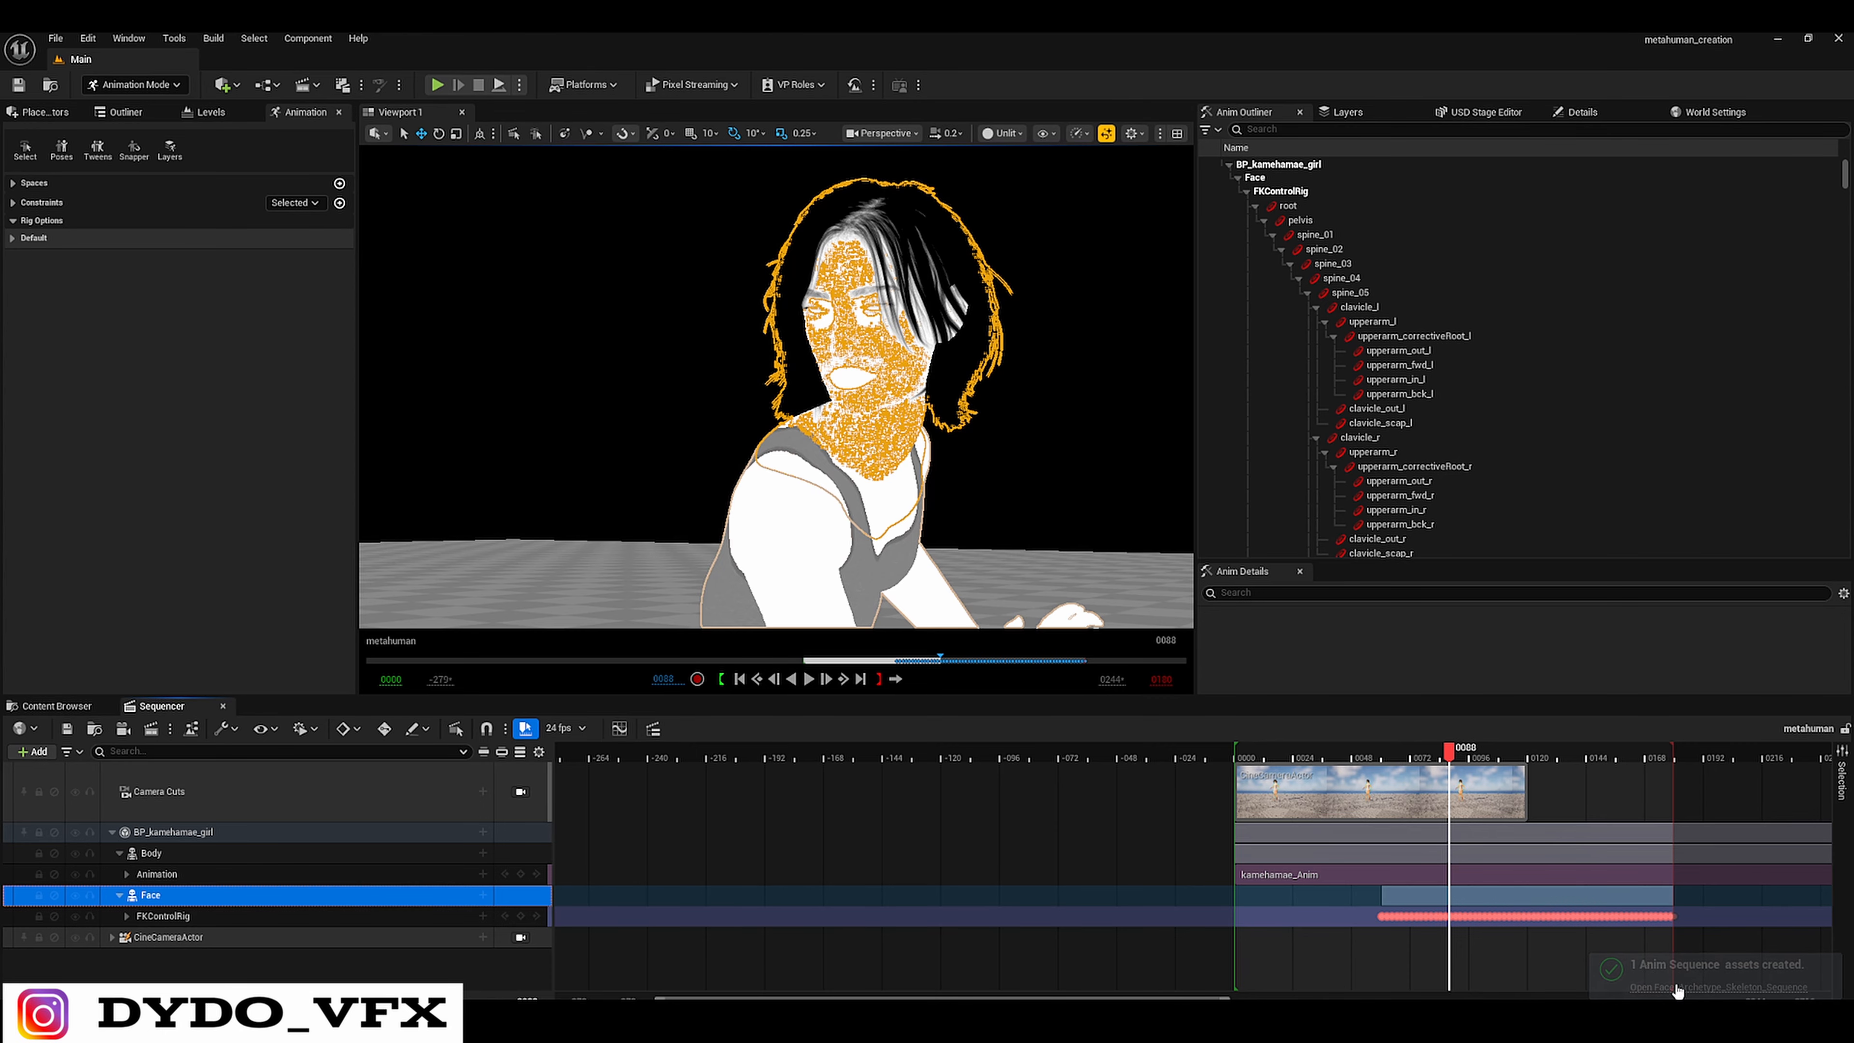
- Open Face_Archetype_Skeleton_Sequence from the Content folder, scrub through its facial animation up close, and return to its asset
click(56, 705)
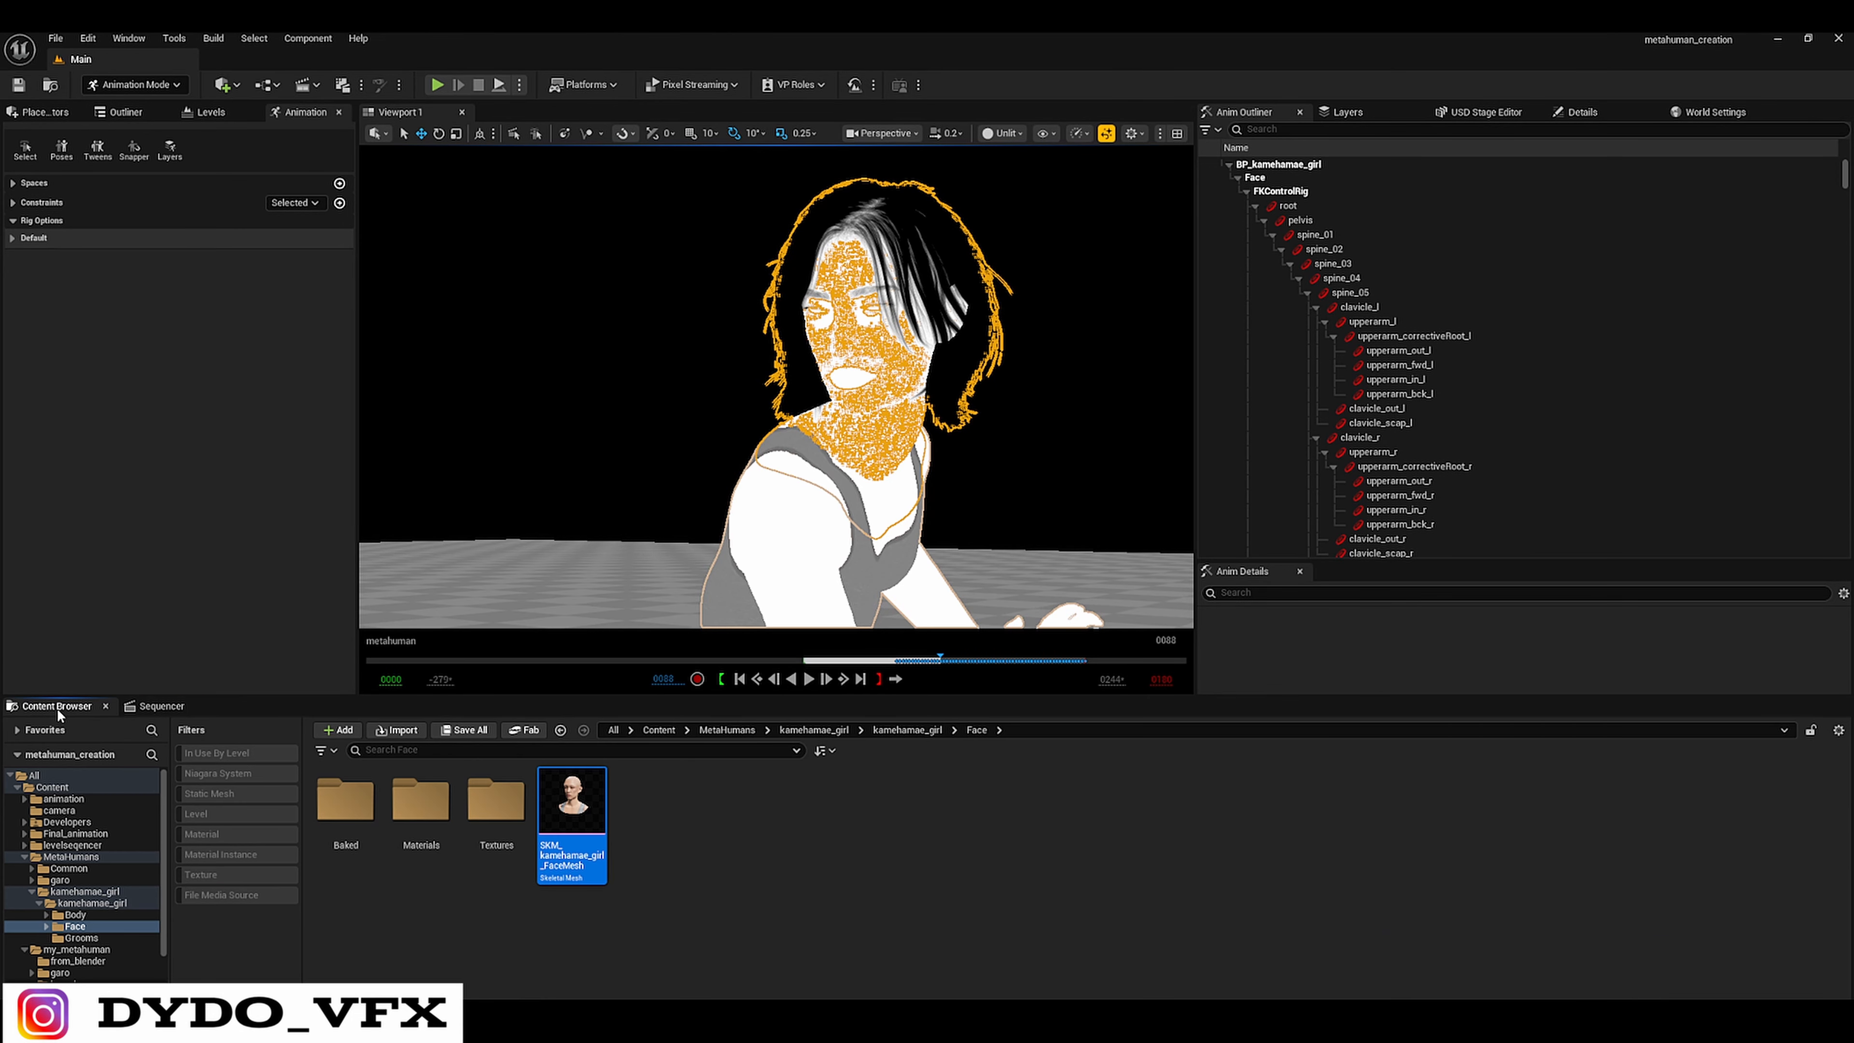
click(80, 787)
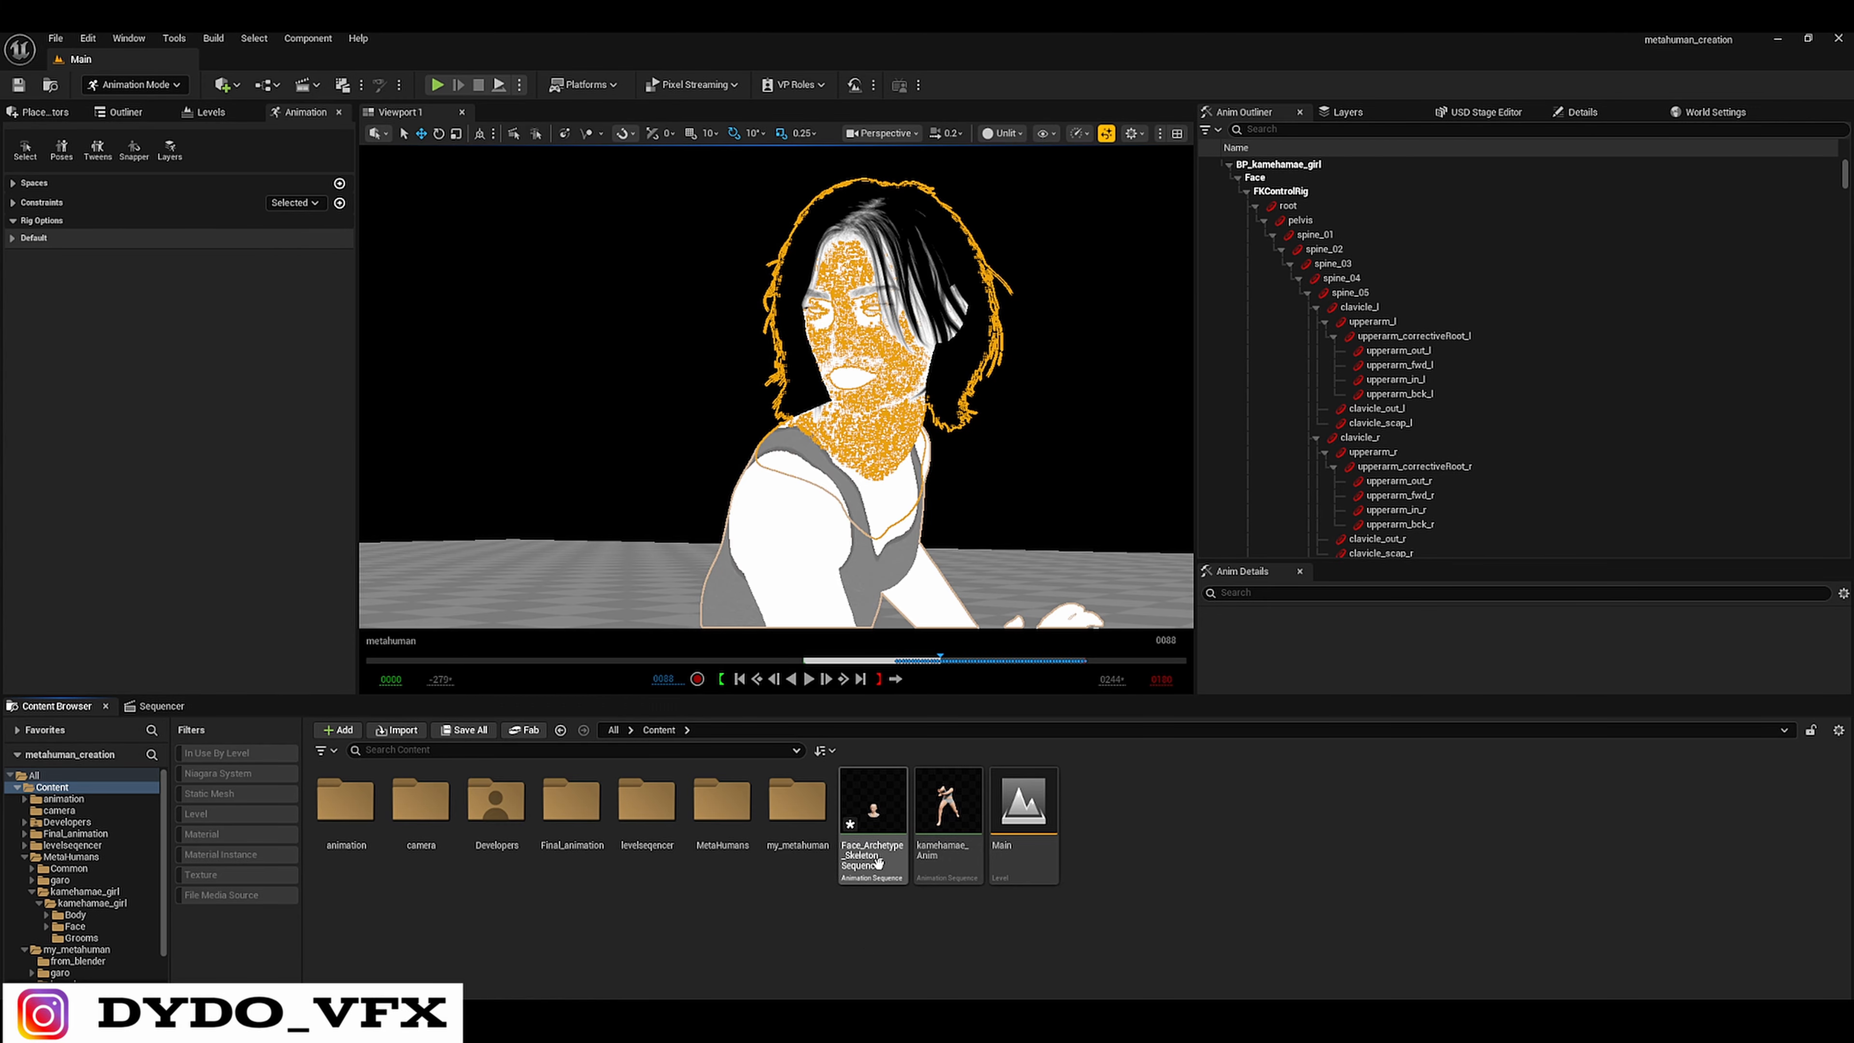
click(862, 872)
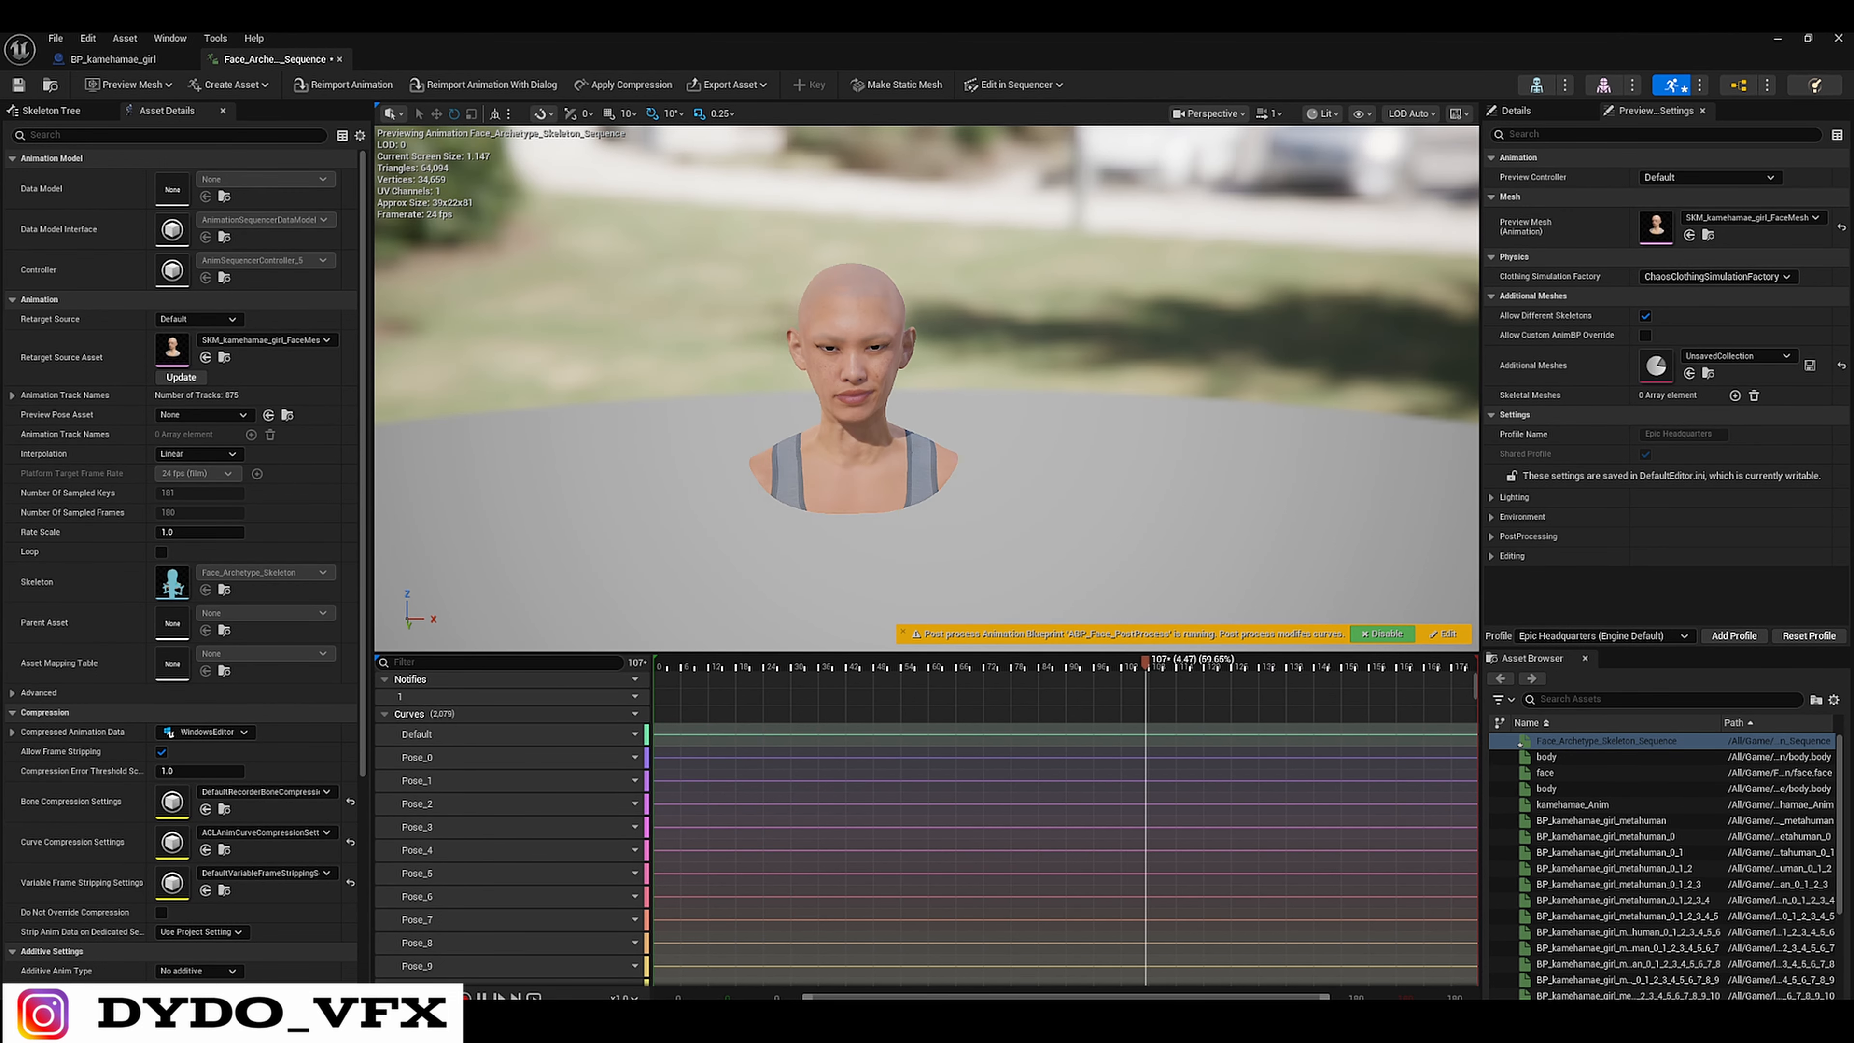
right_drag(960, 349, 927, 320)
key(w)
key(q)
click(739, 666)
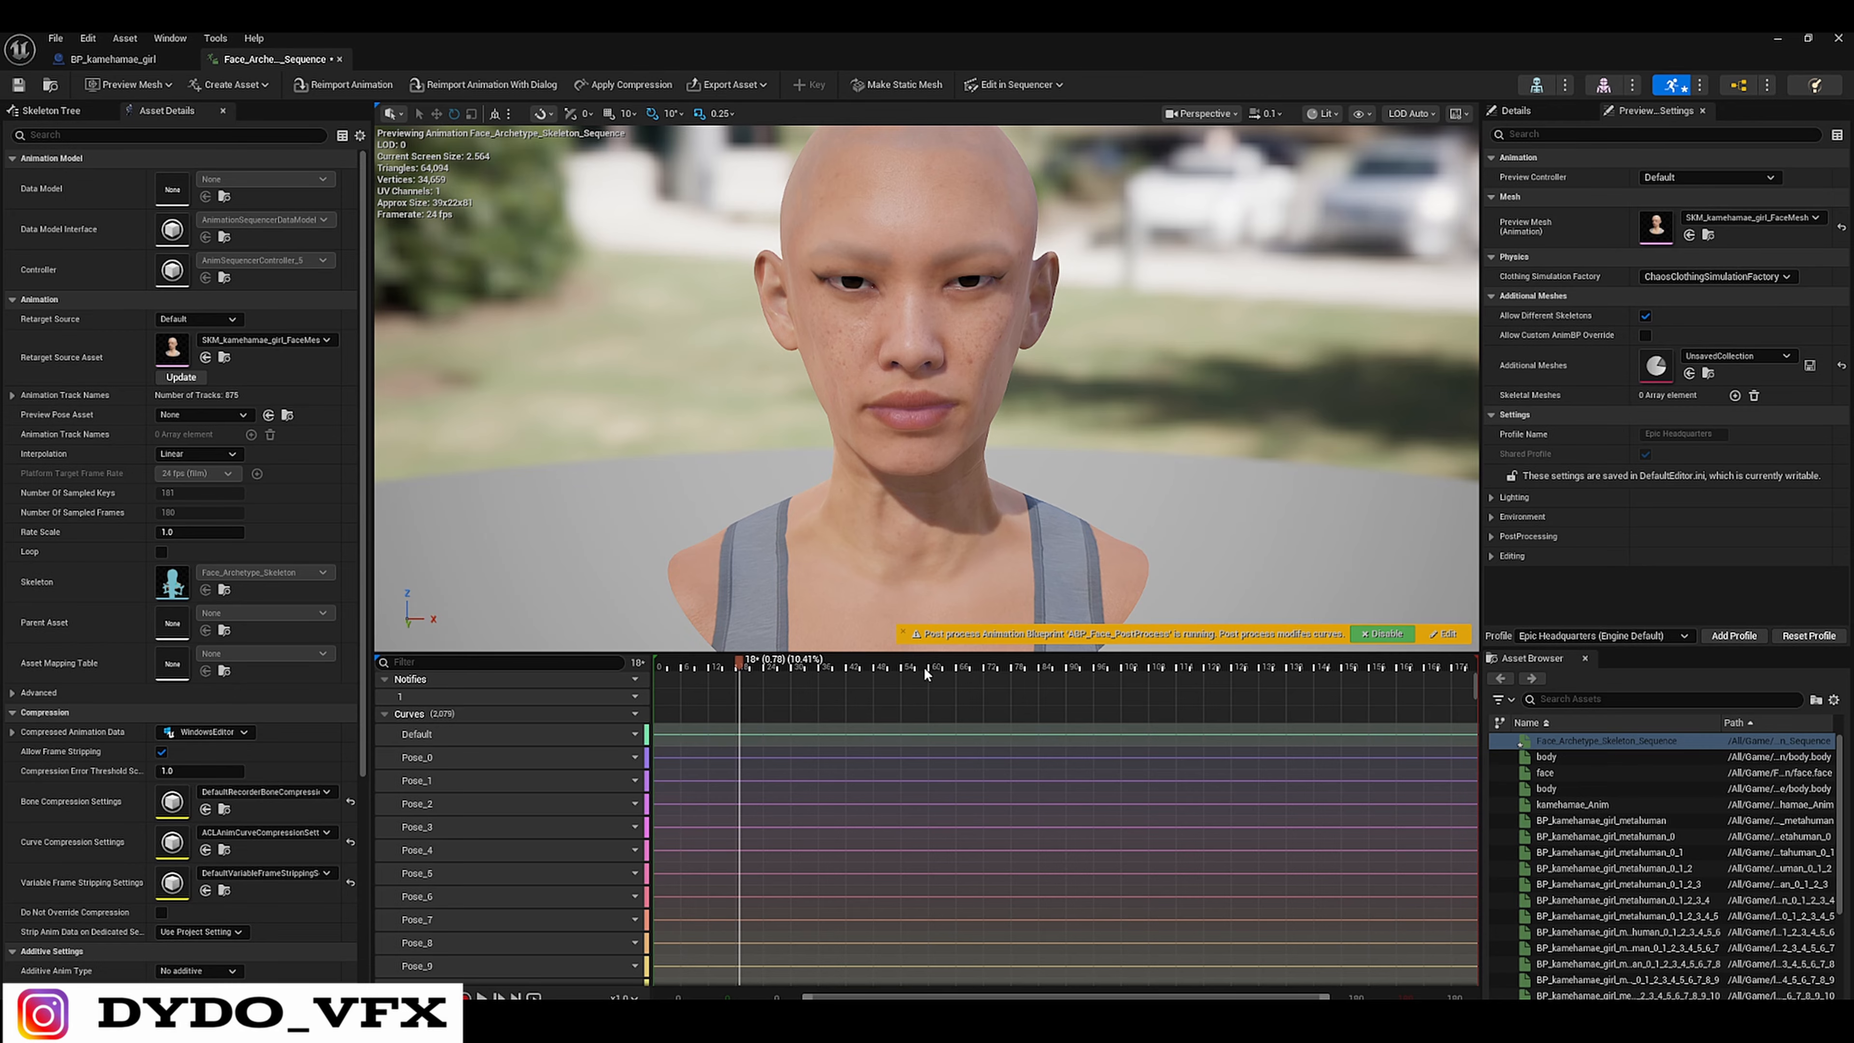
click(939, 665)
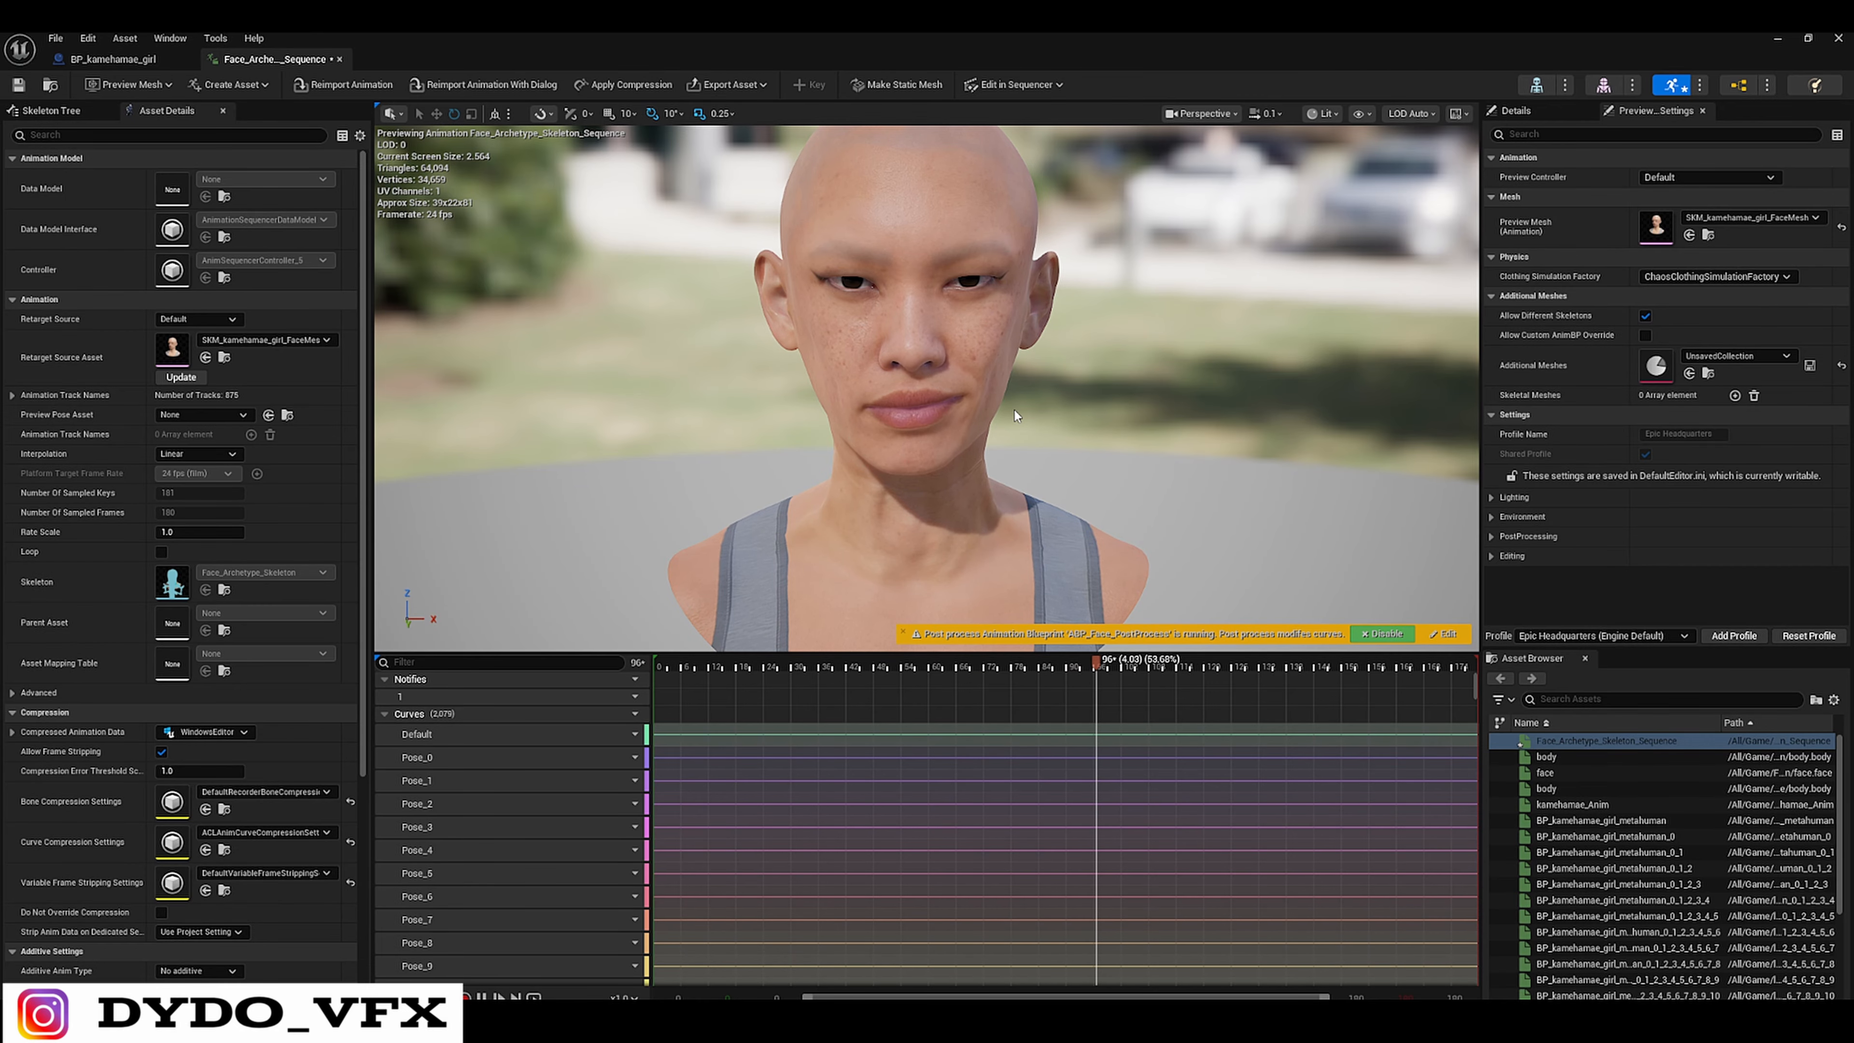
click(1840, 38)
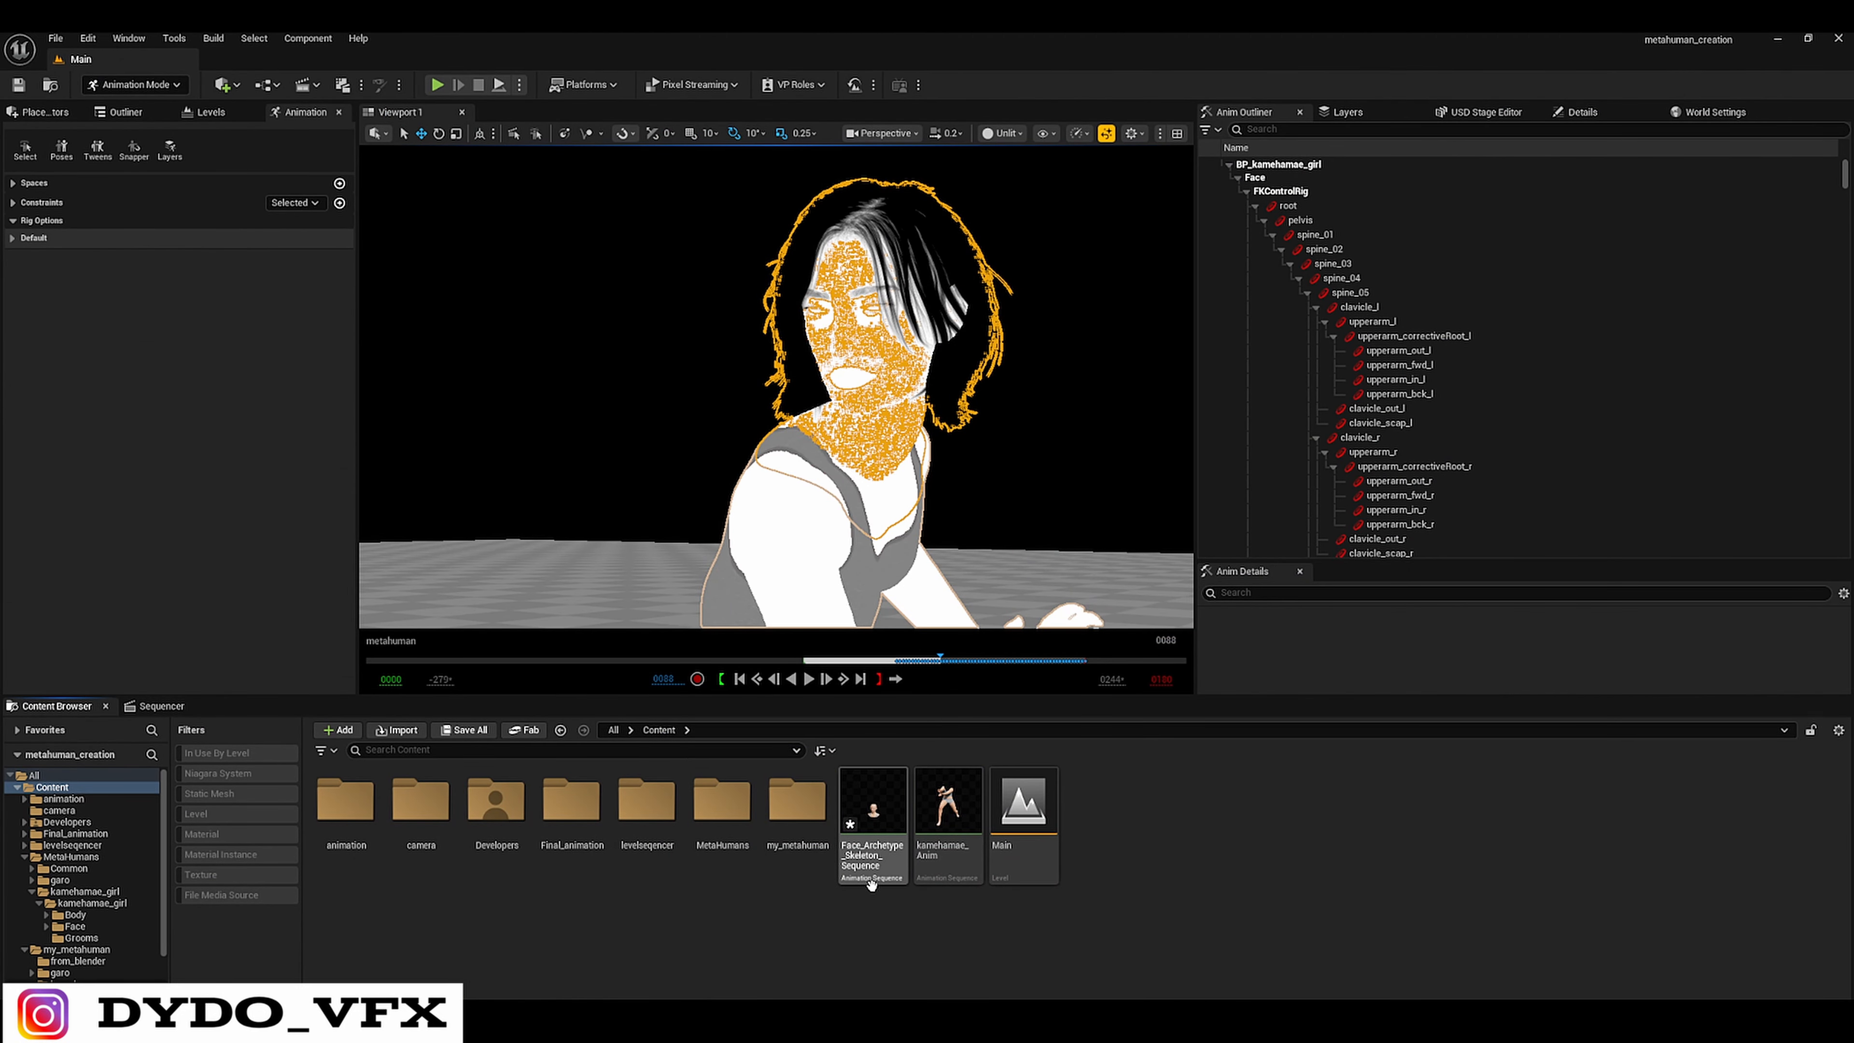
click(868, 873)
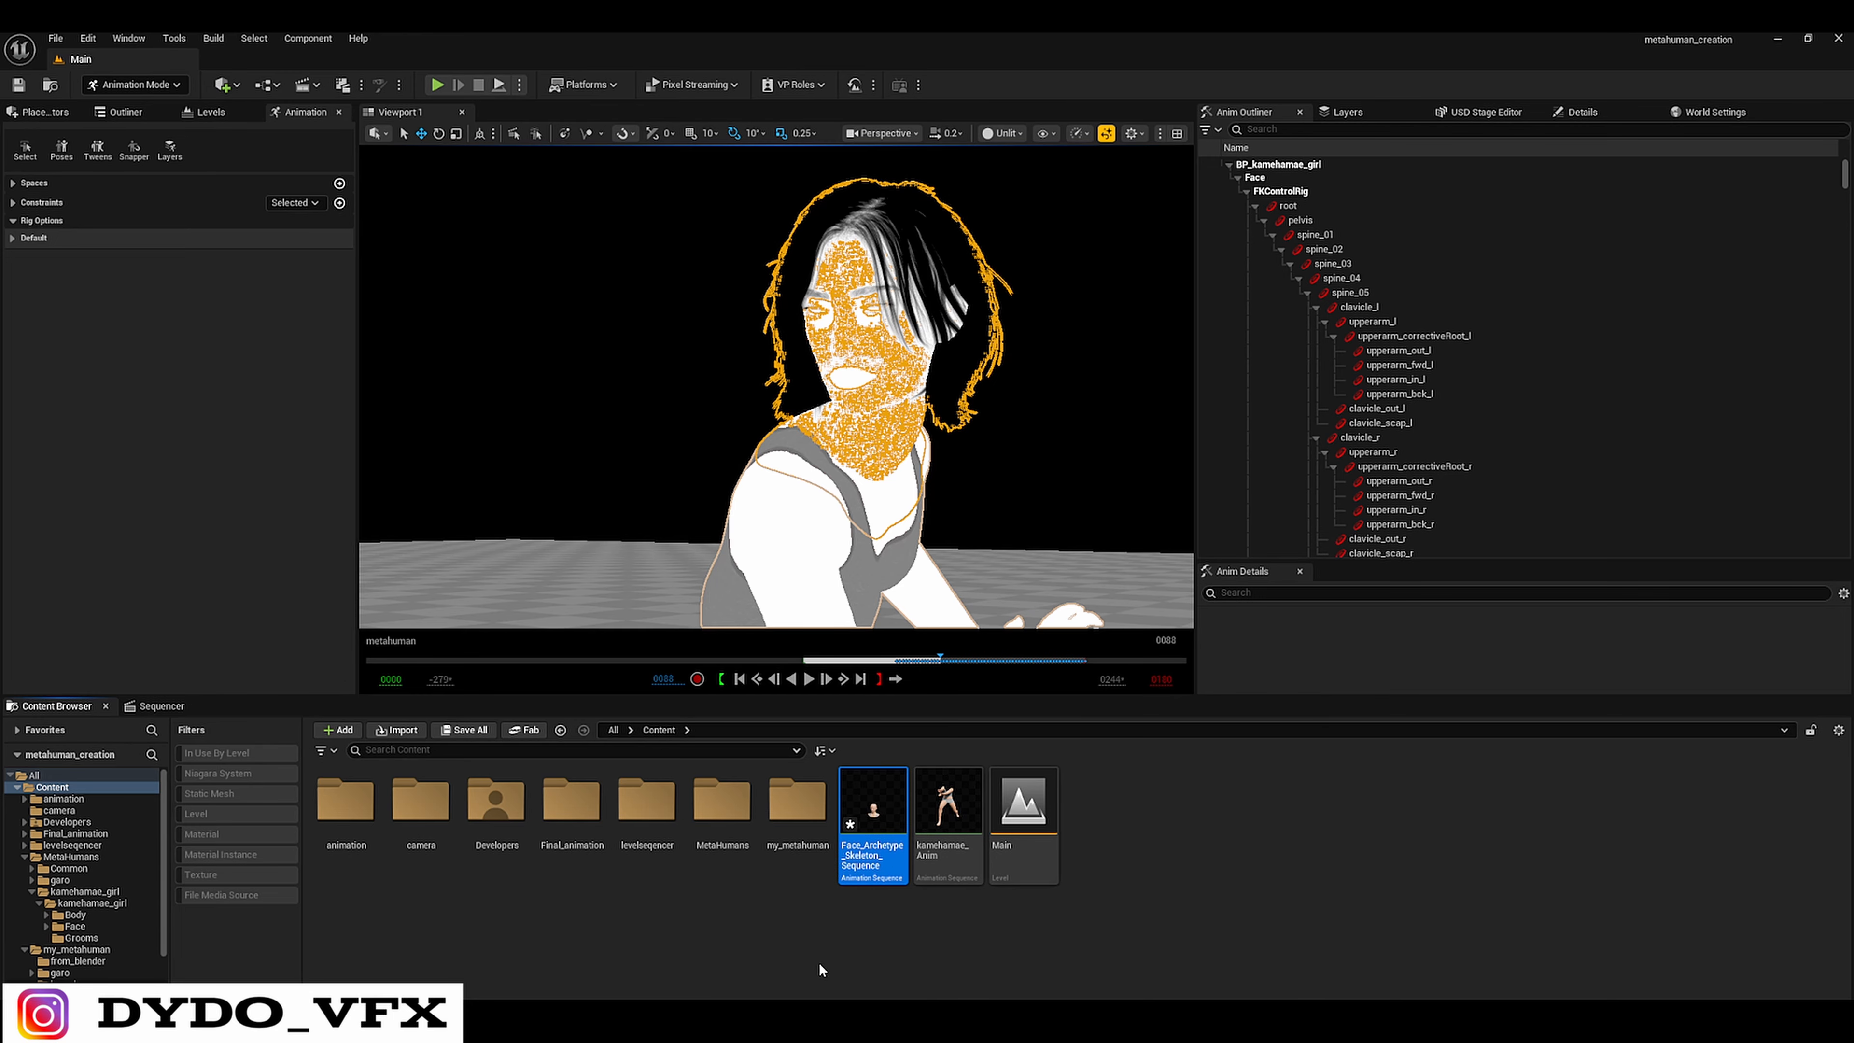
click(159, 705)
click(173, 855)
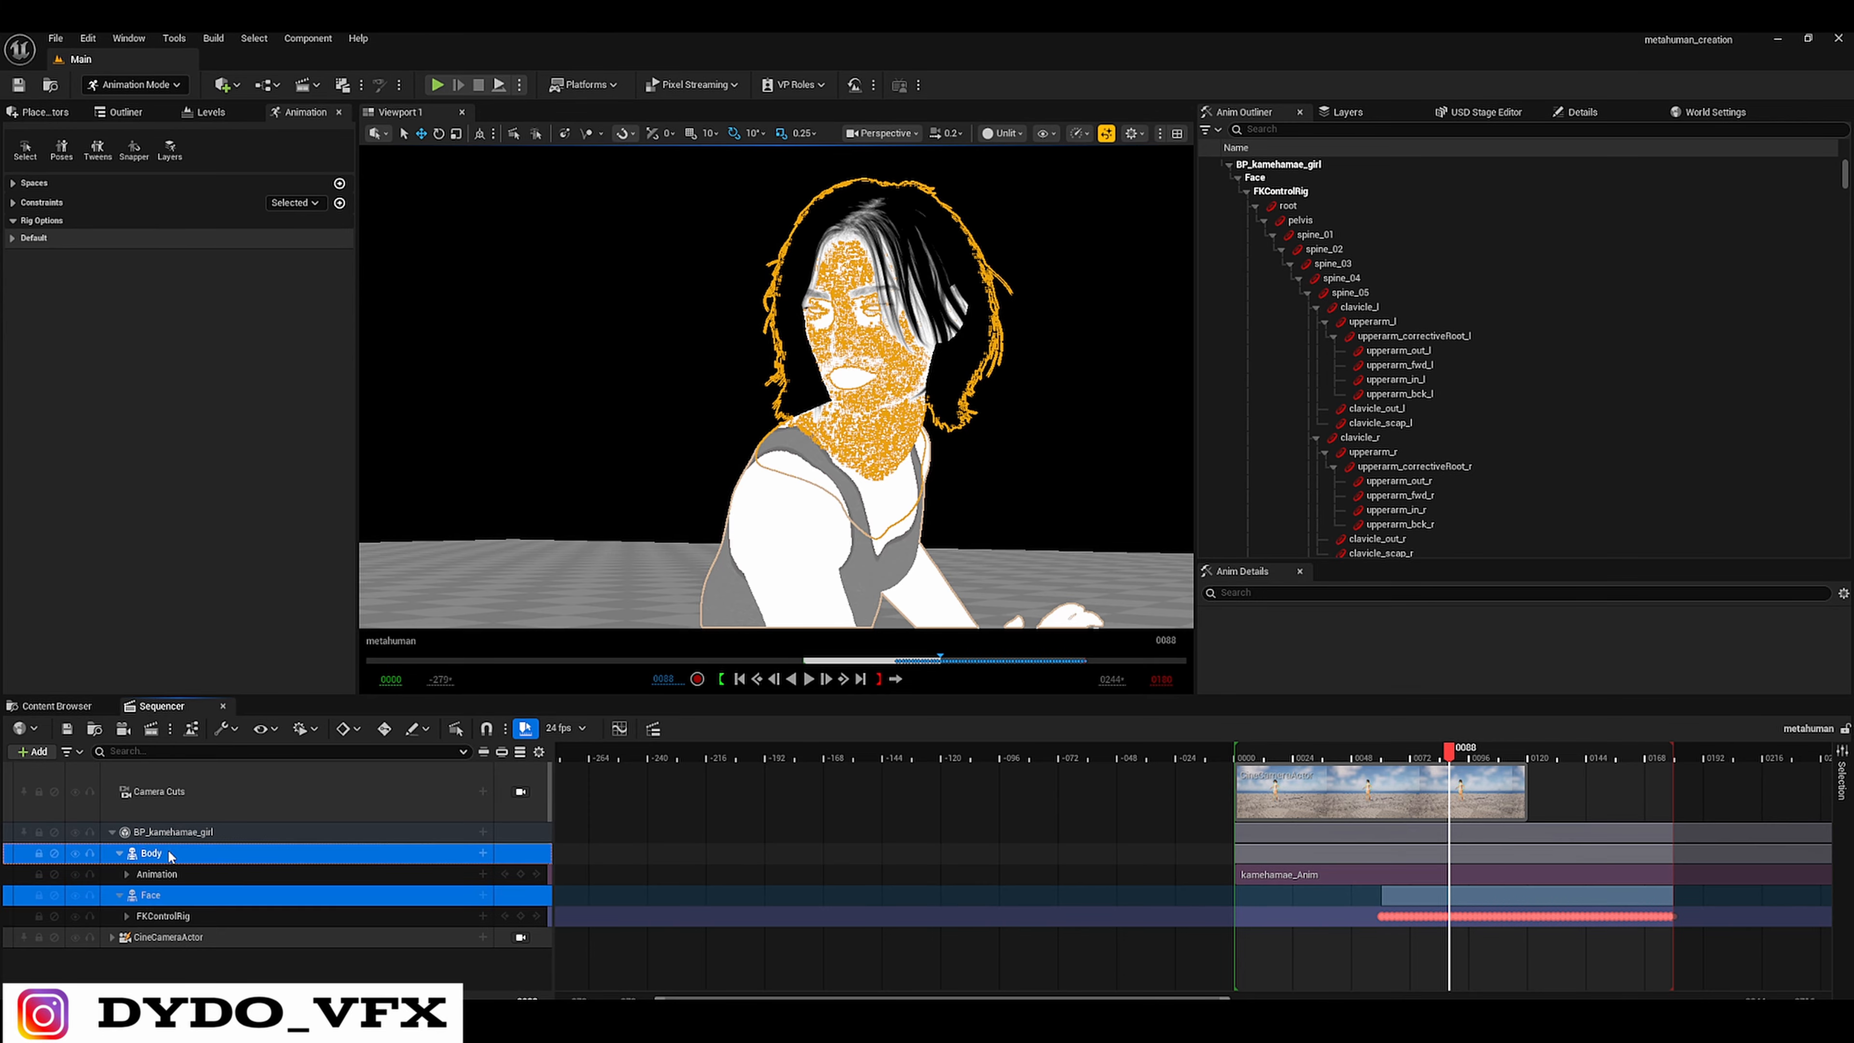
right_click(181, 862)
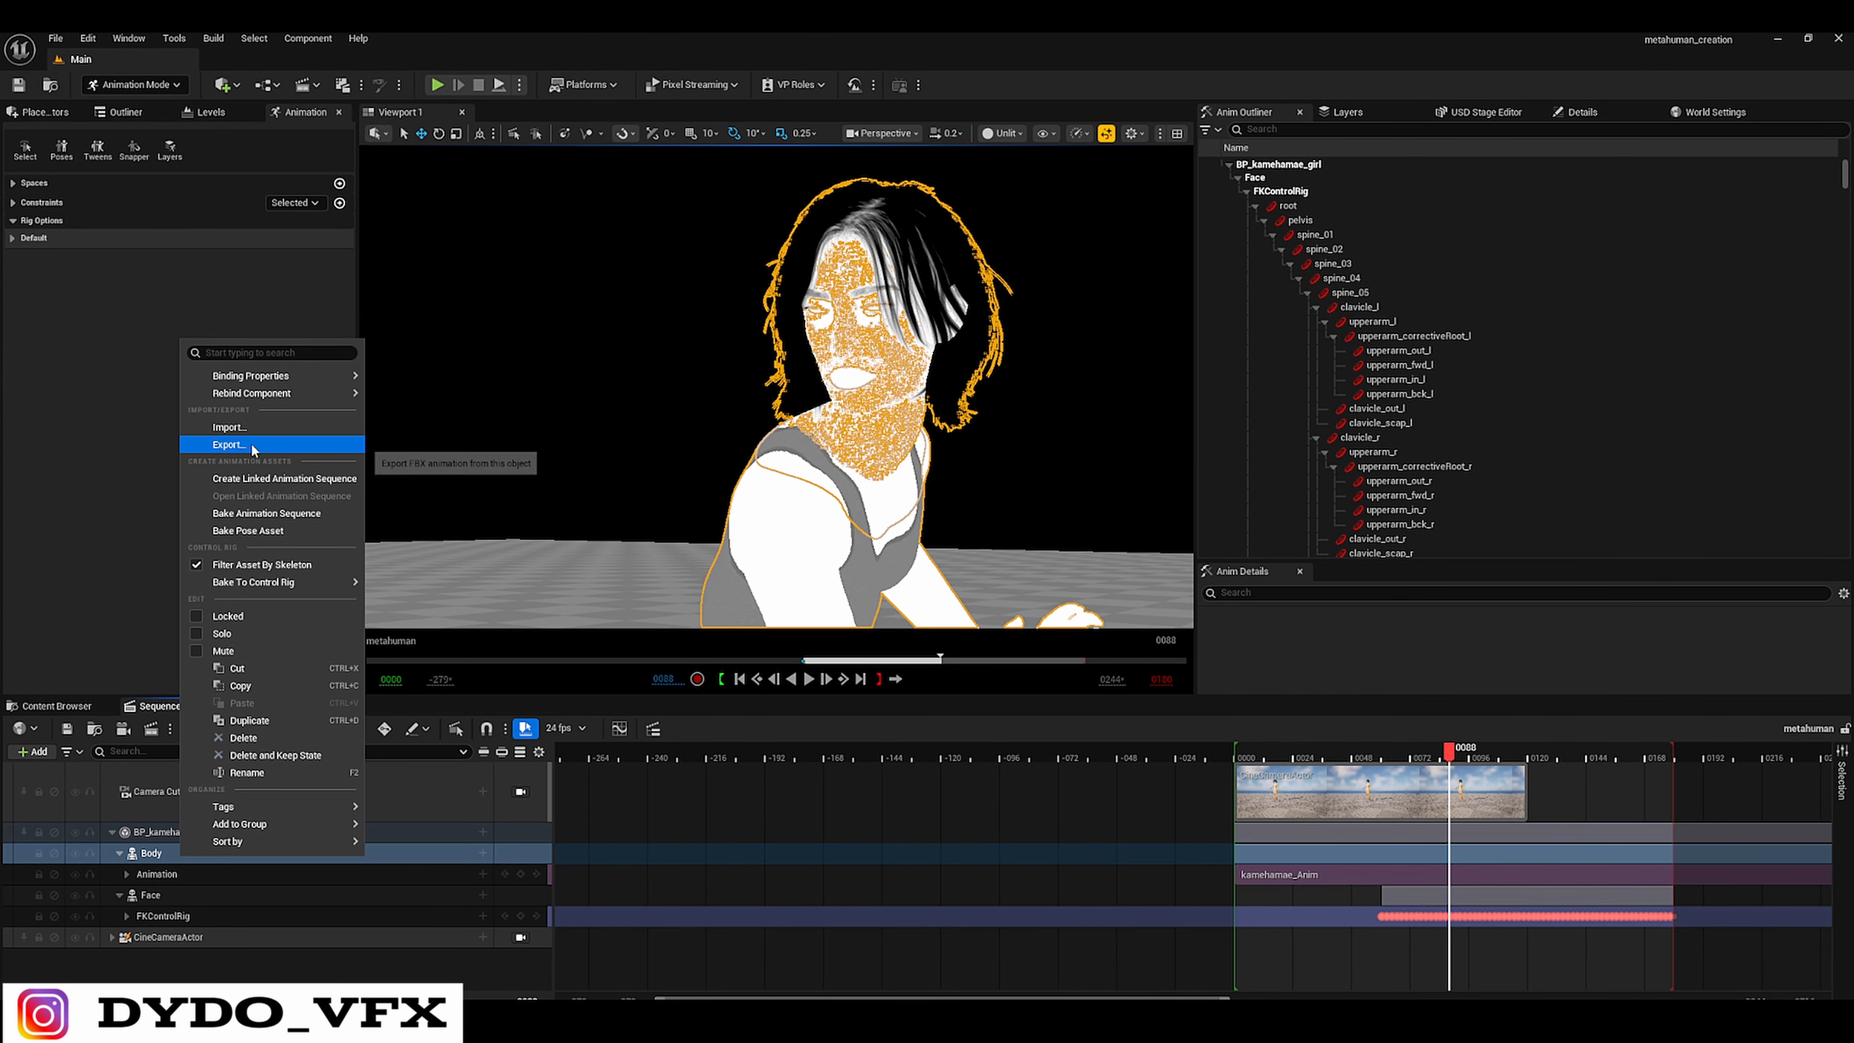
click(280, 531)
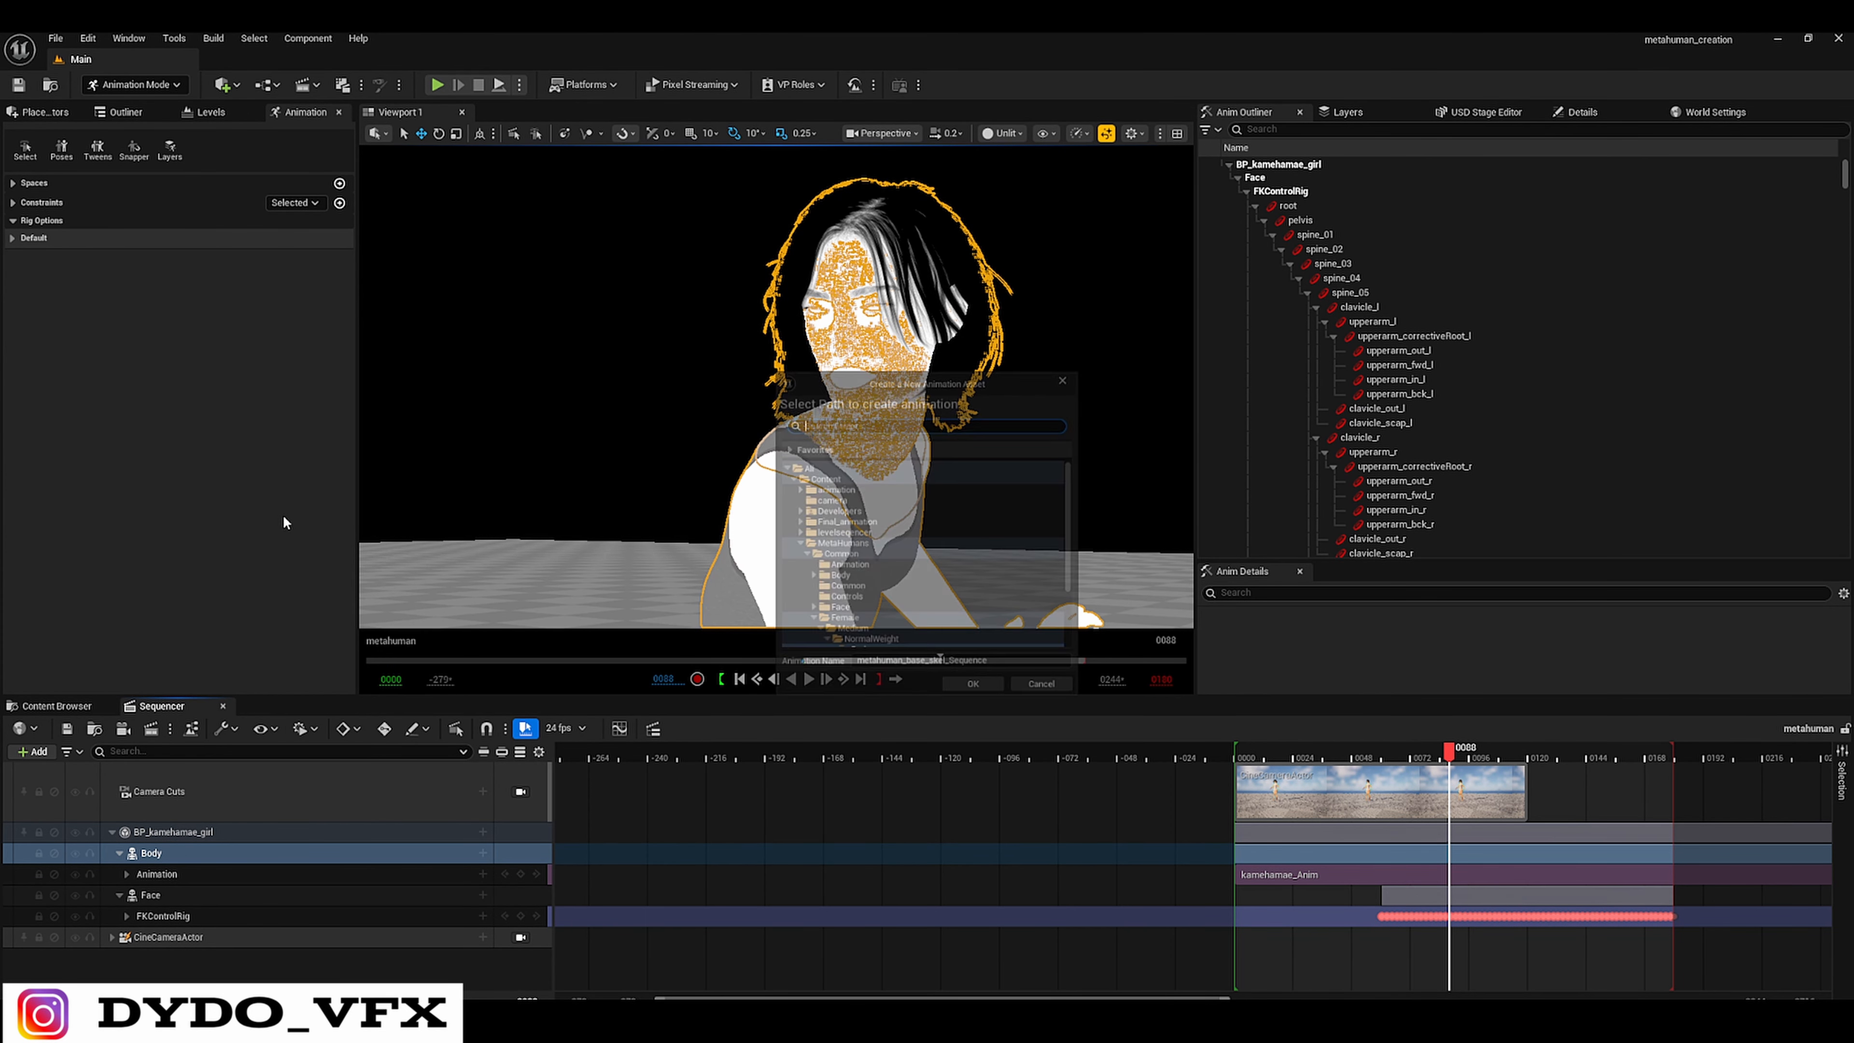
click(817, 474)
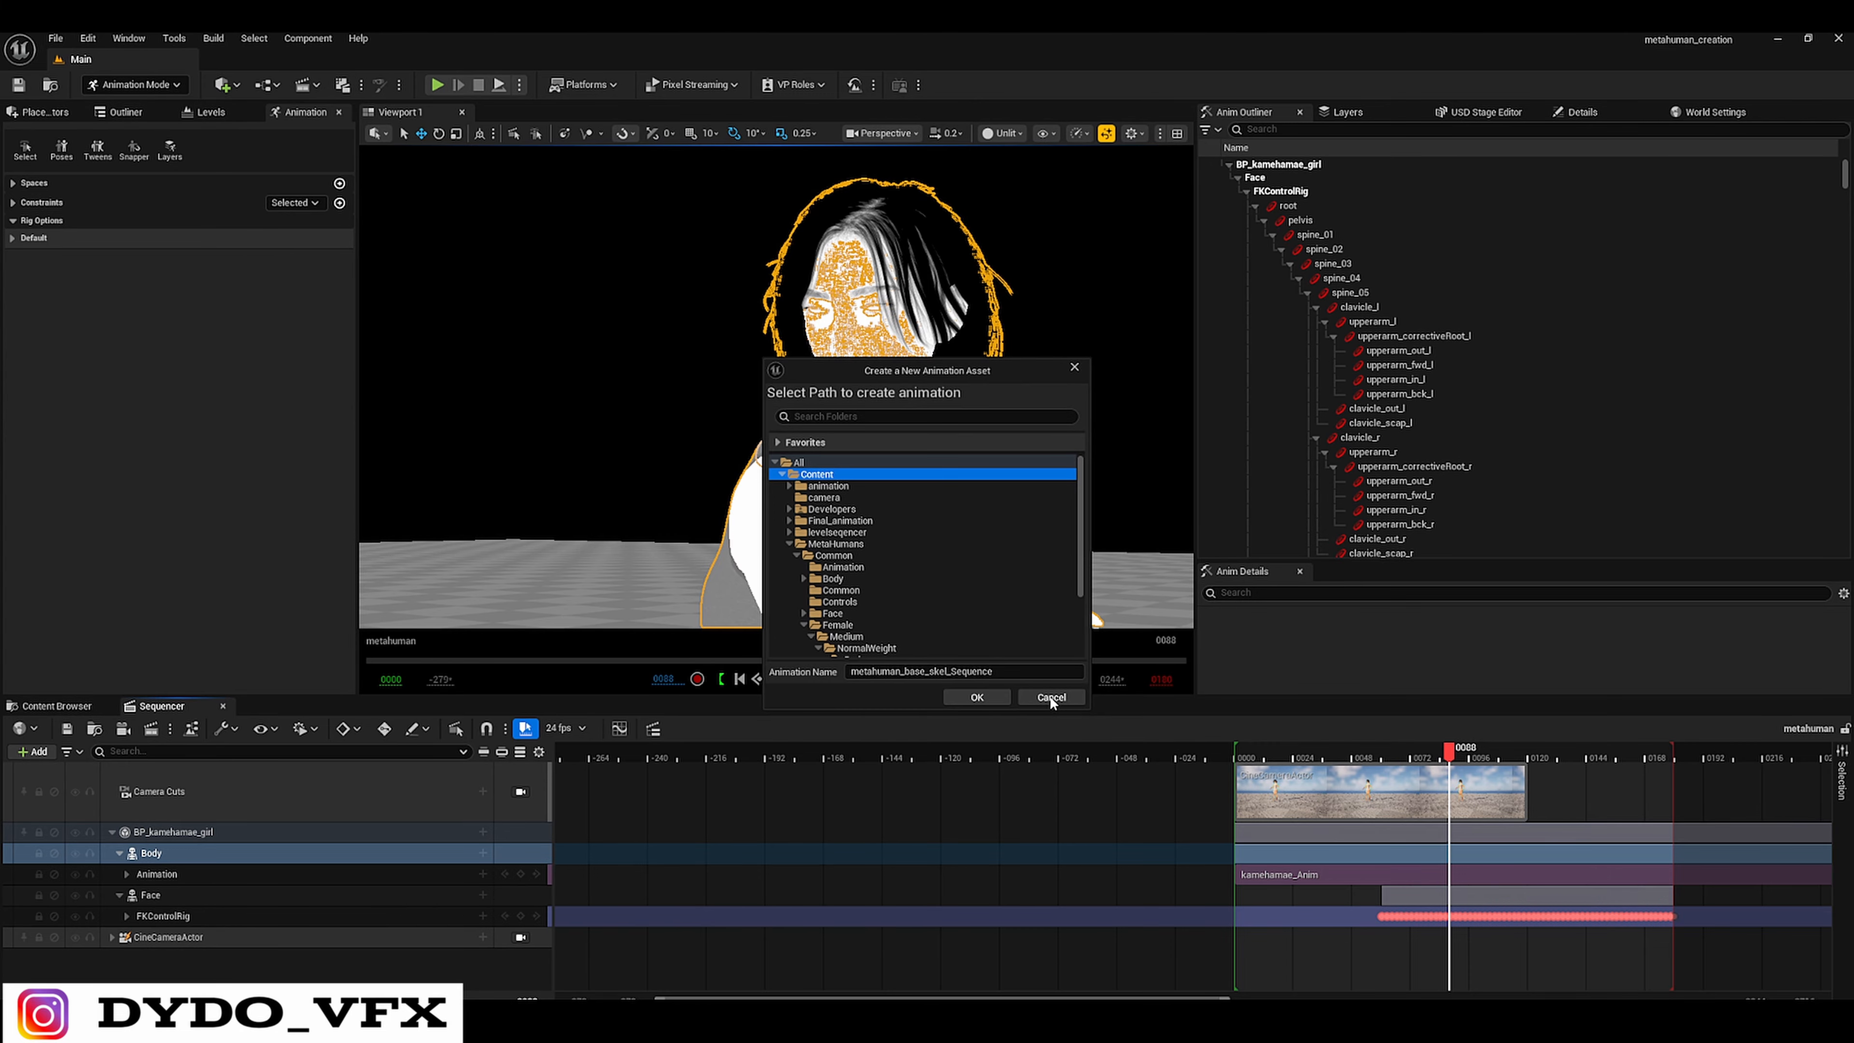
click(976, 697)
scroll(1022, 591, down, 3)
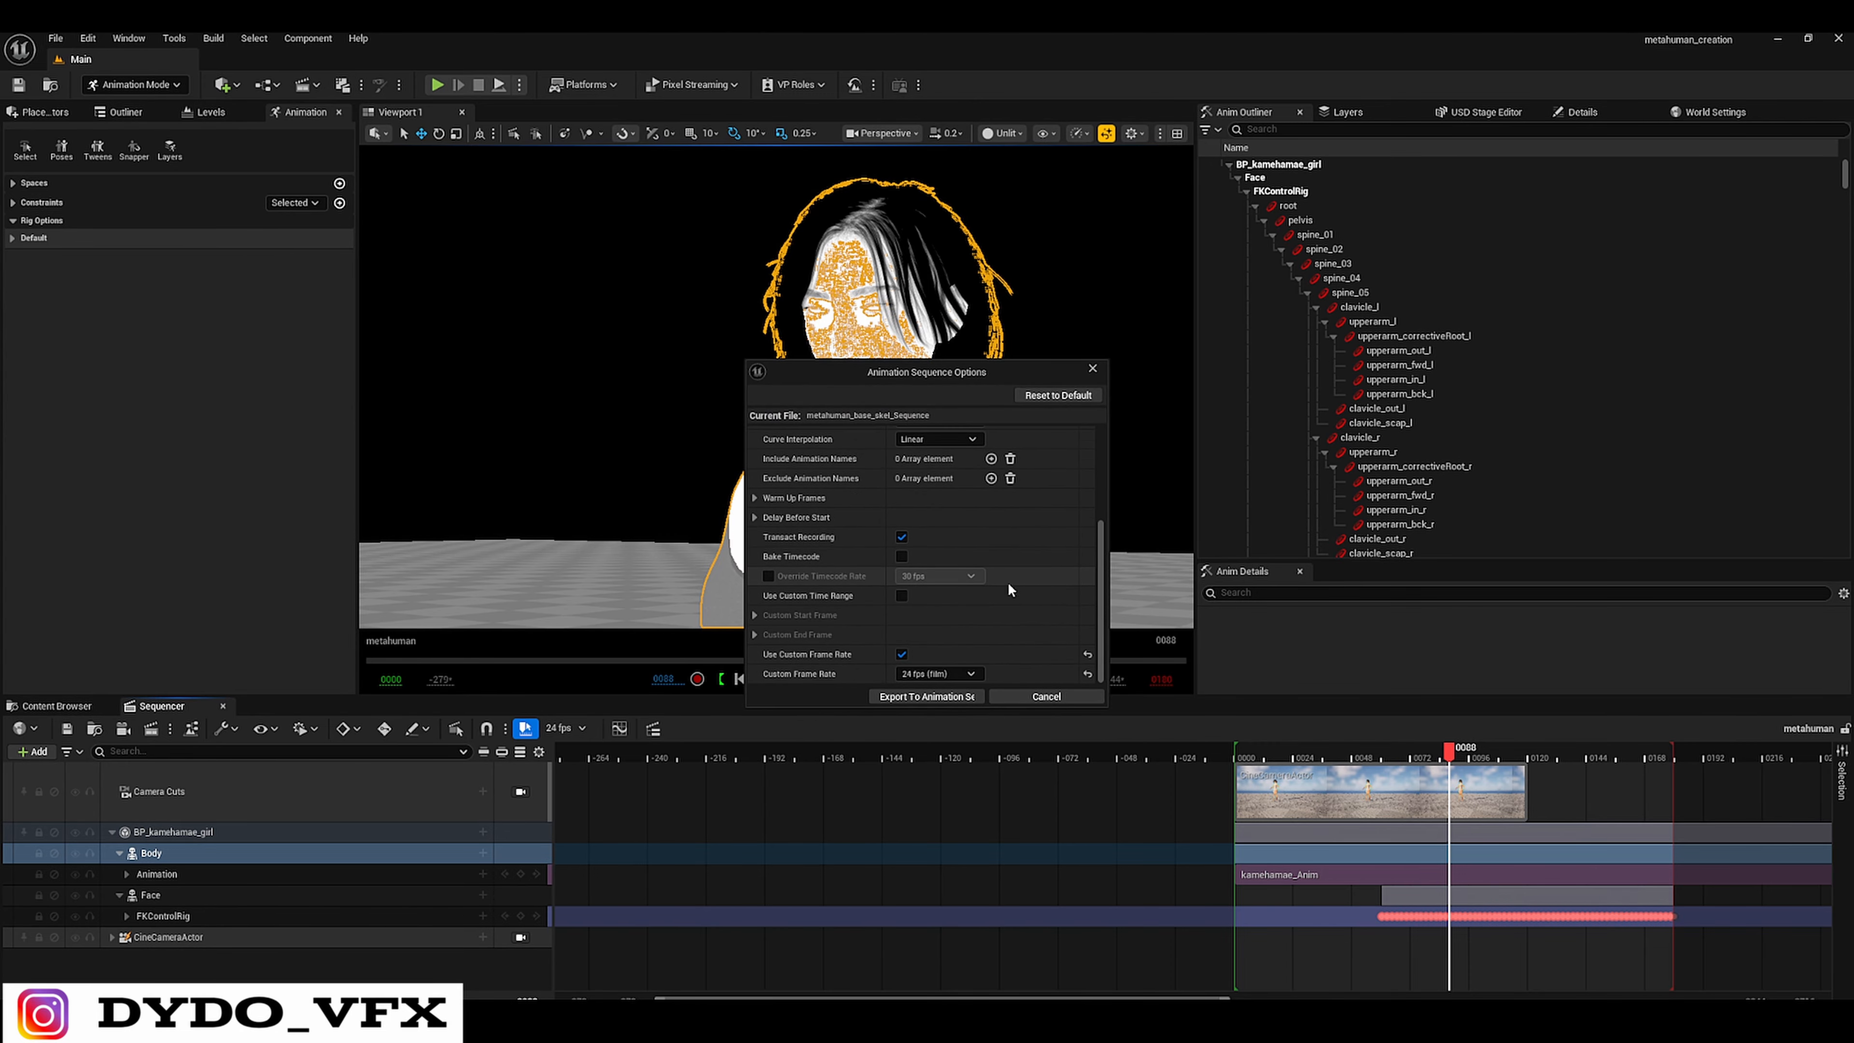
click(1093, 369)
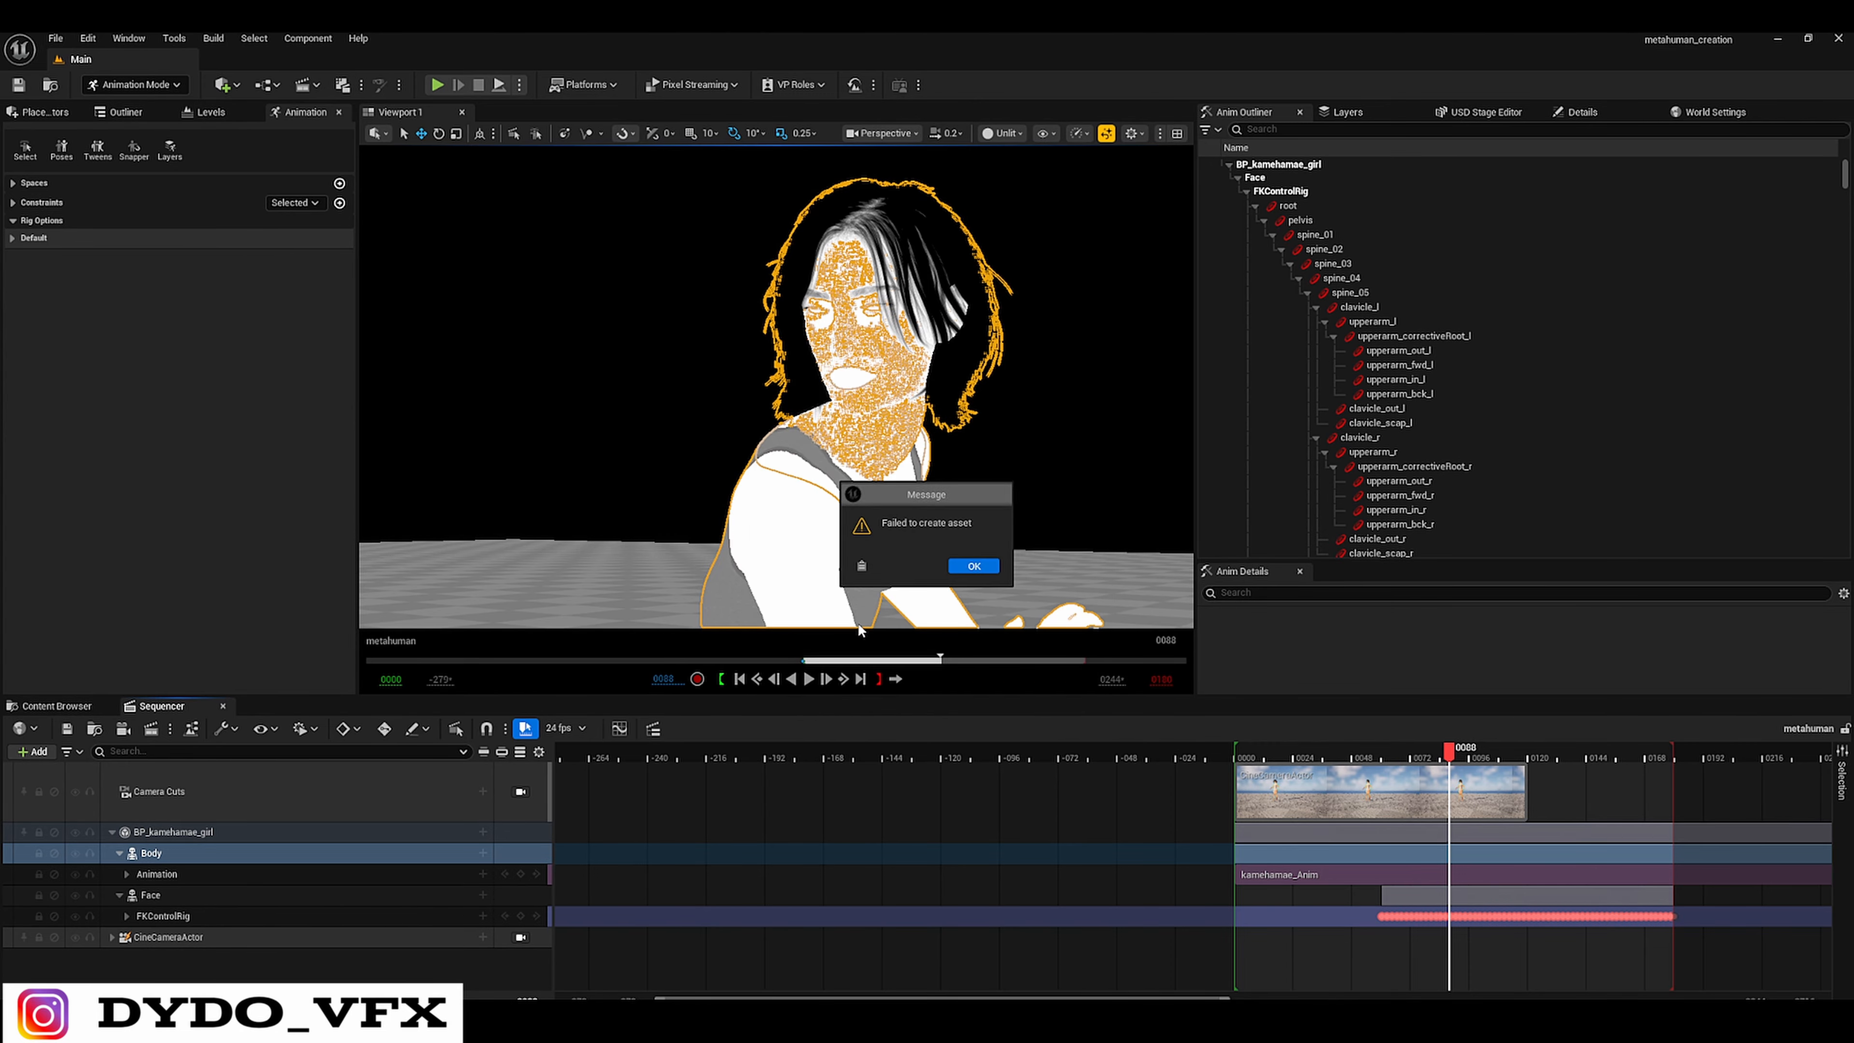
key(Return)
- Examine the face and kamehamae_Anim animation sequences in the Content folder and the asset actions available for kamehamae_Anim
click(81, 704)
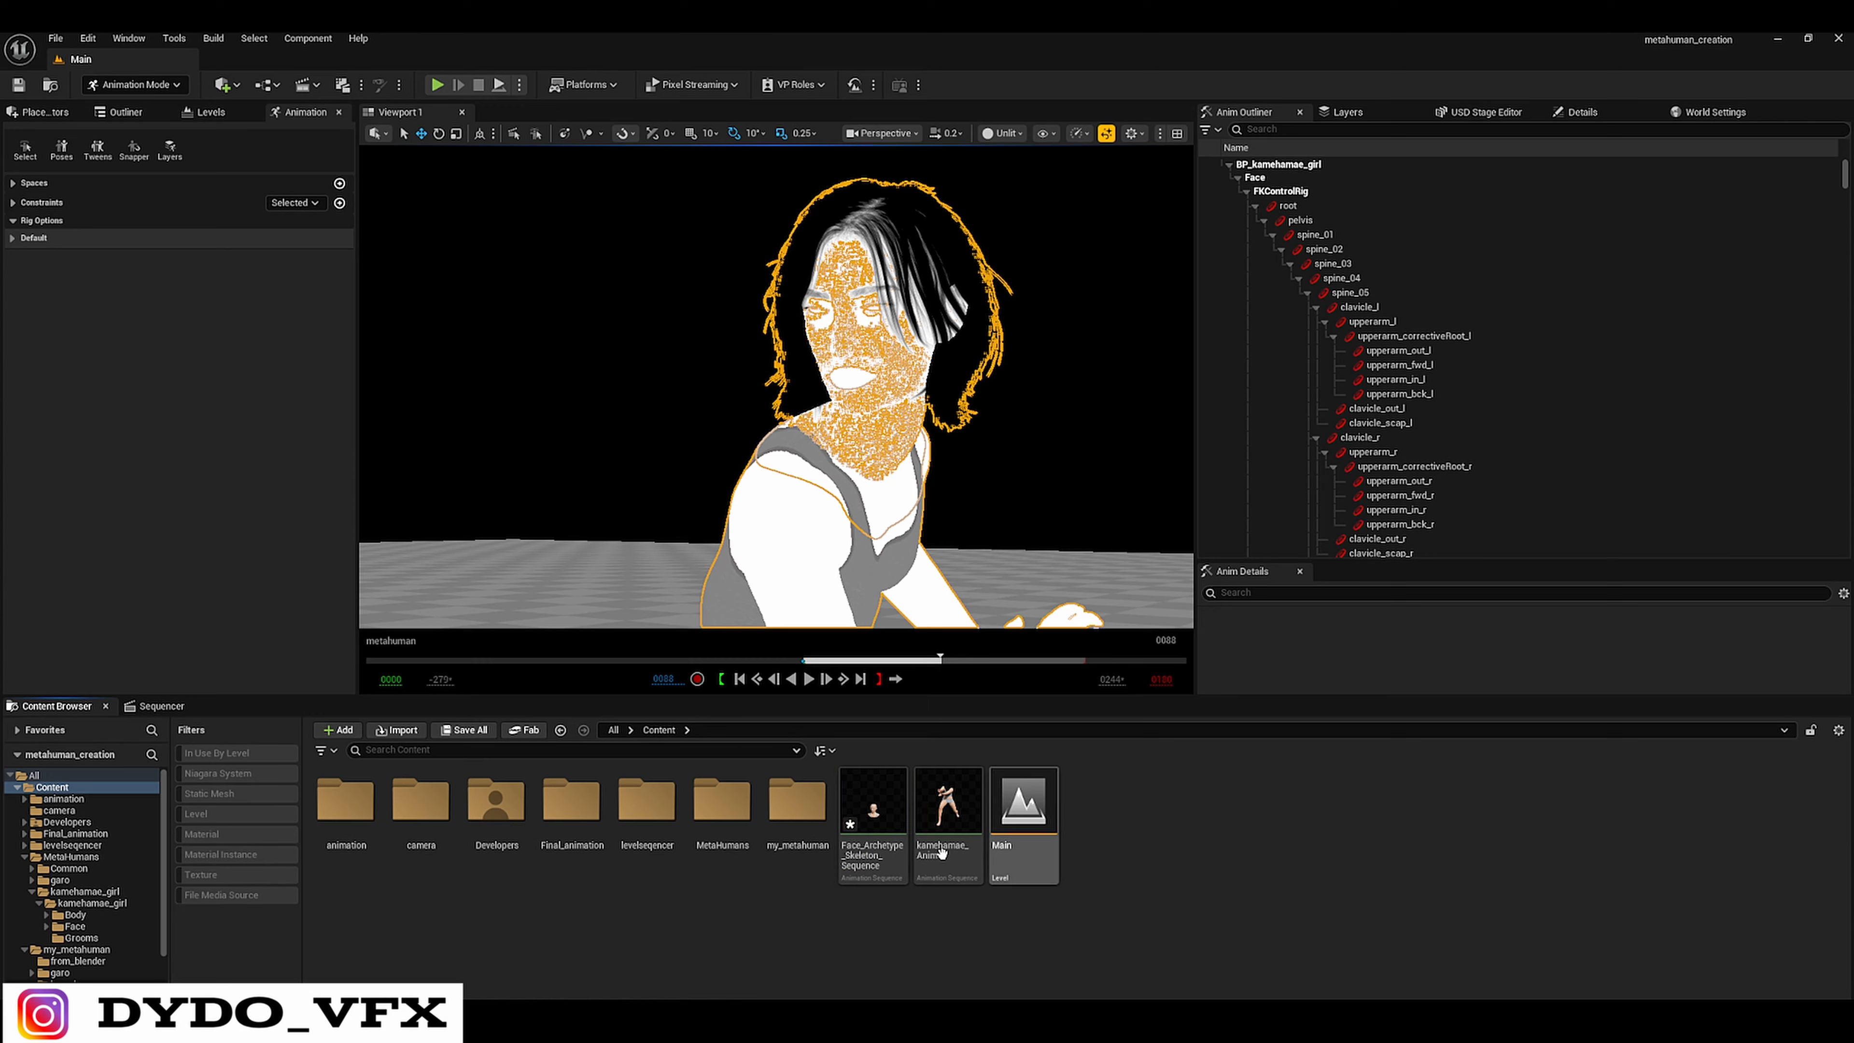
click(871, 926)
click(872, 847)
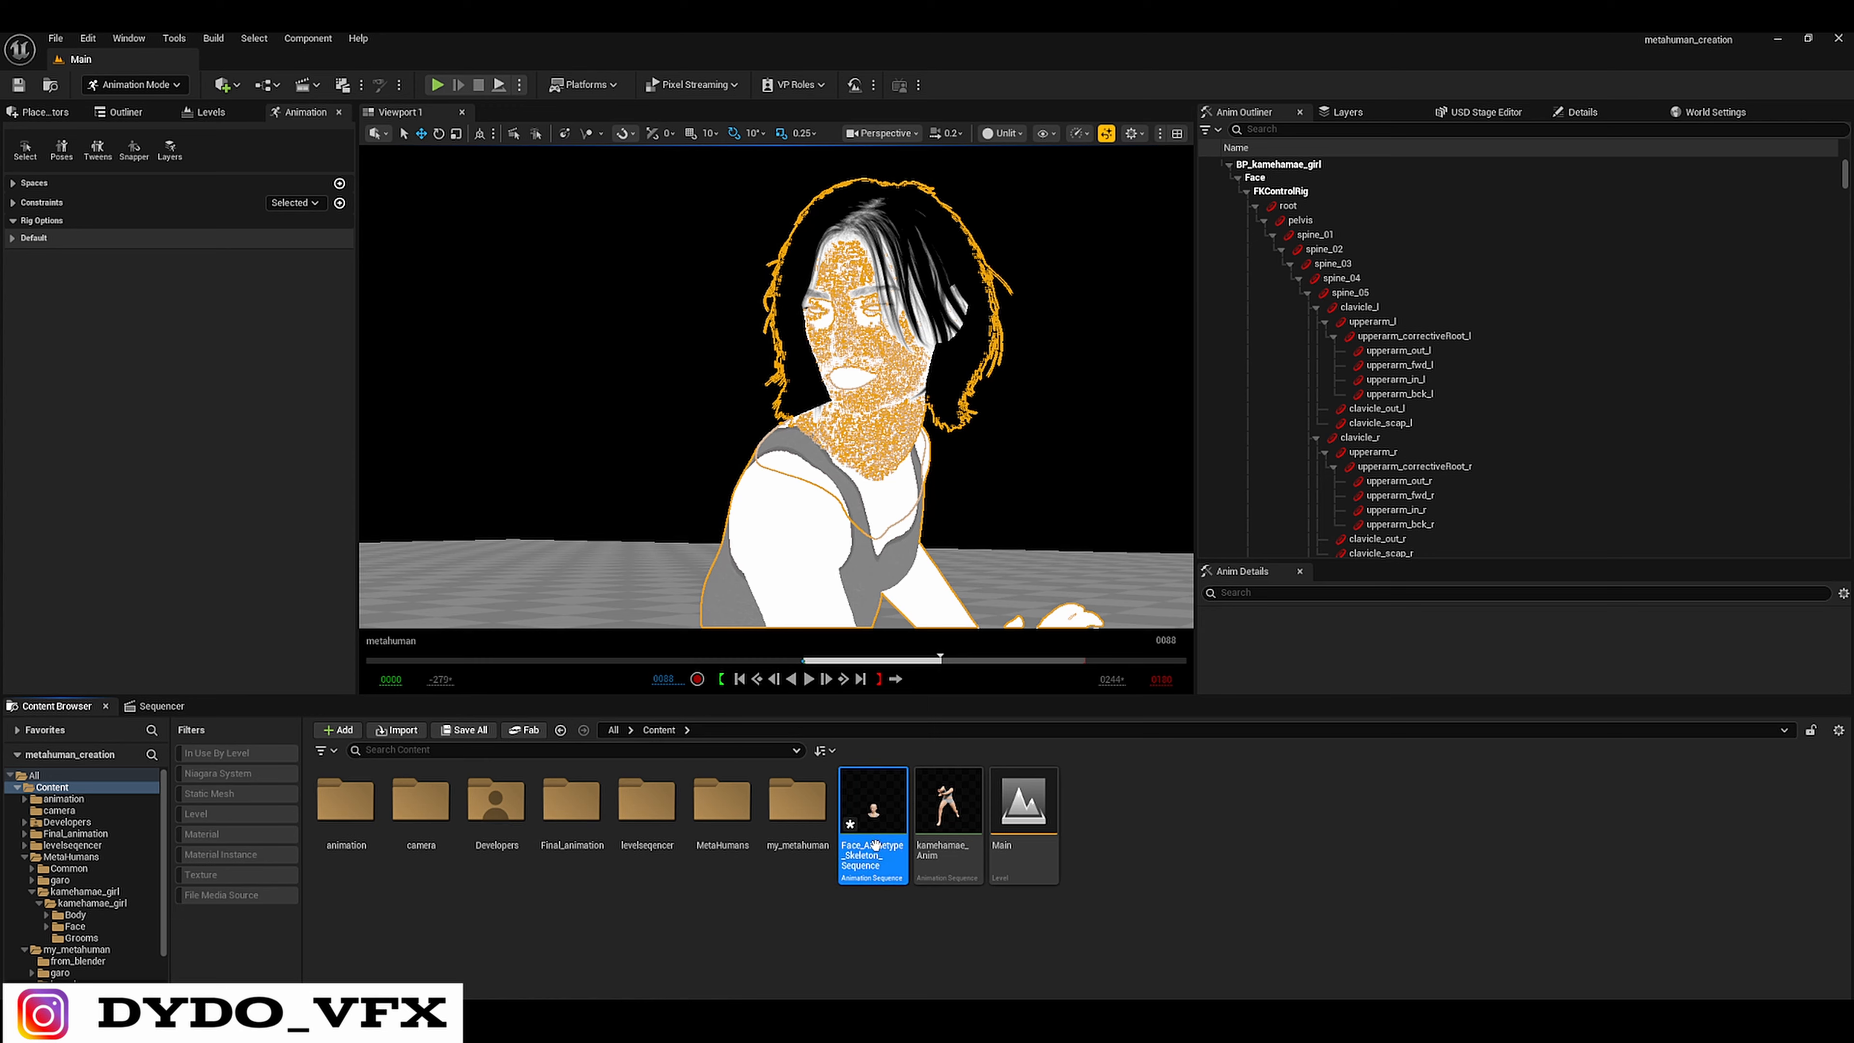
ctrl+click(947, 855)
click(908, 926)
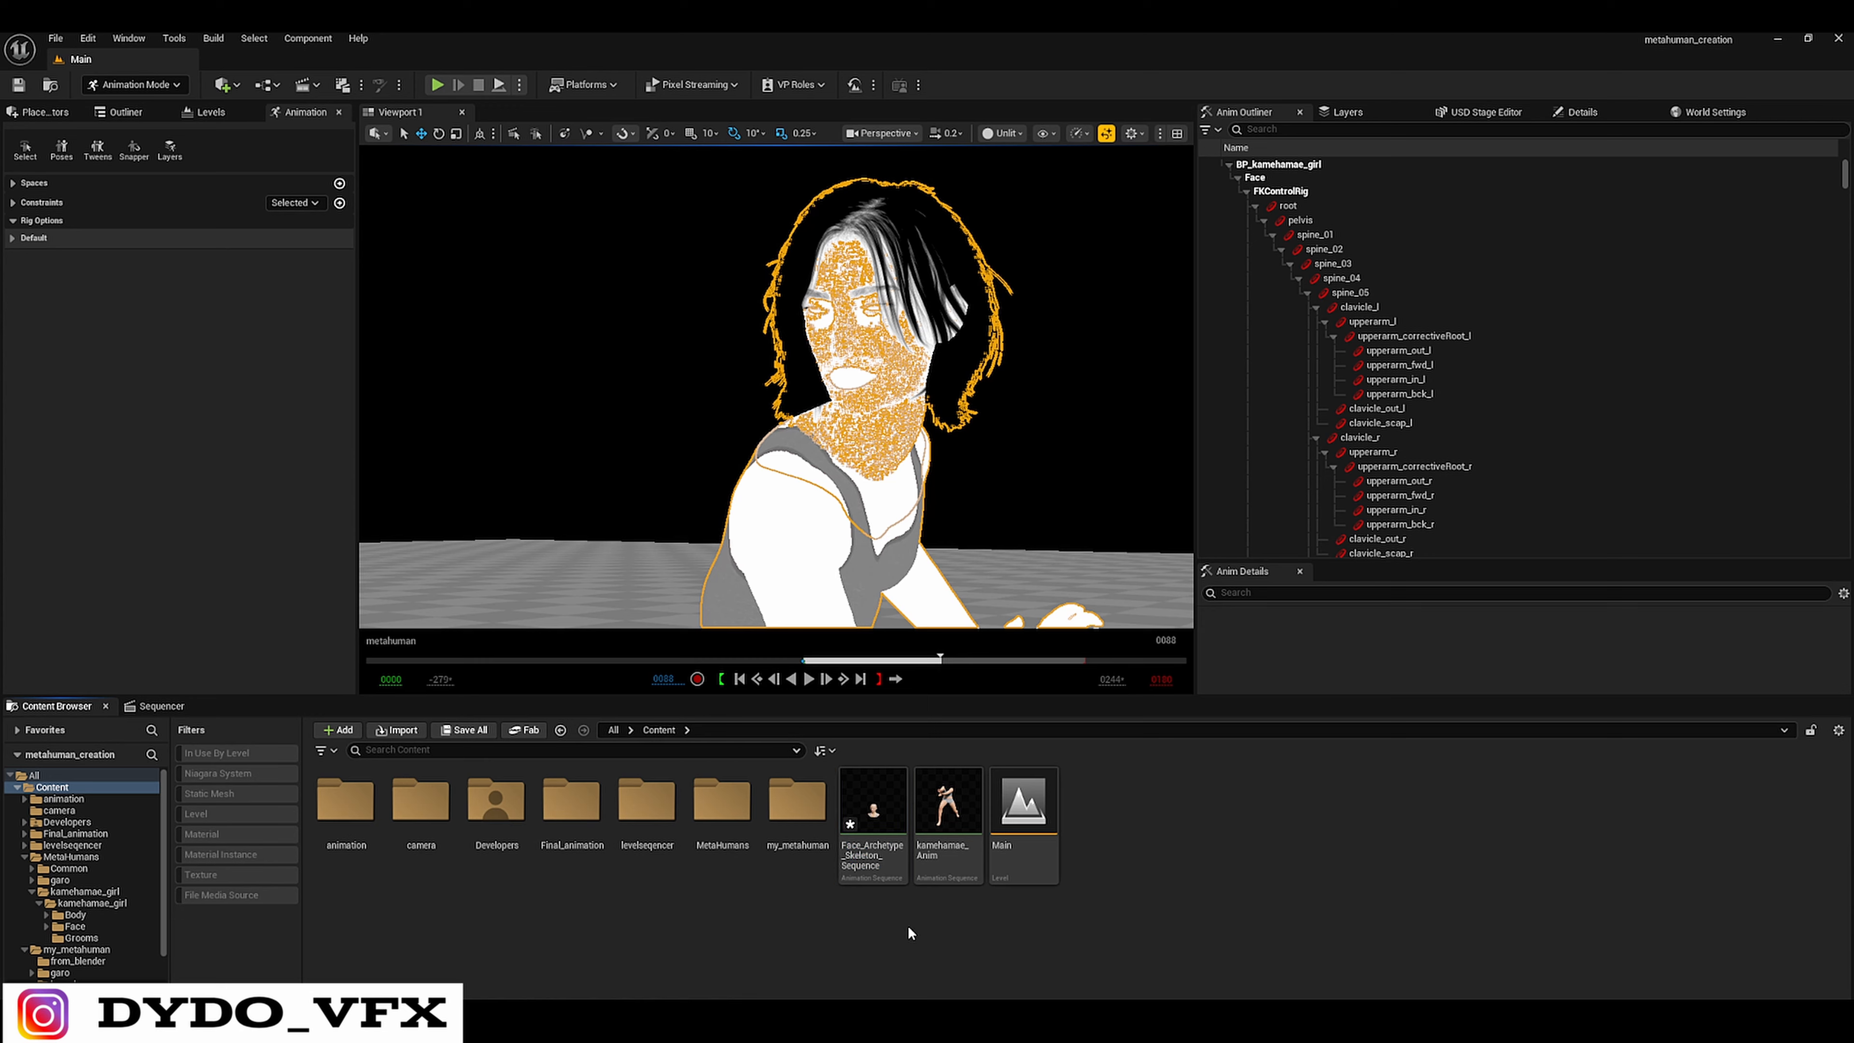
click(948, 872)
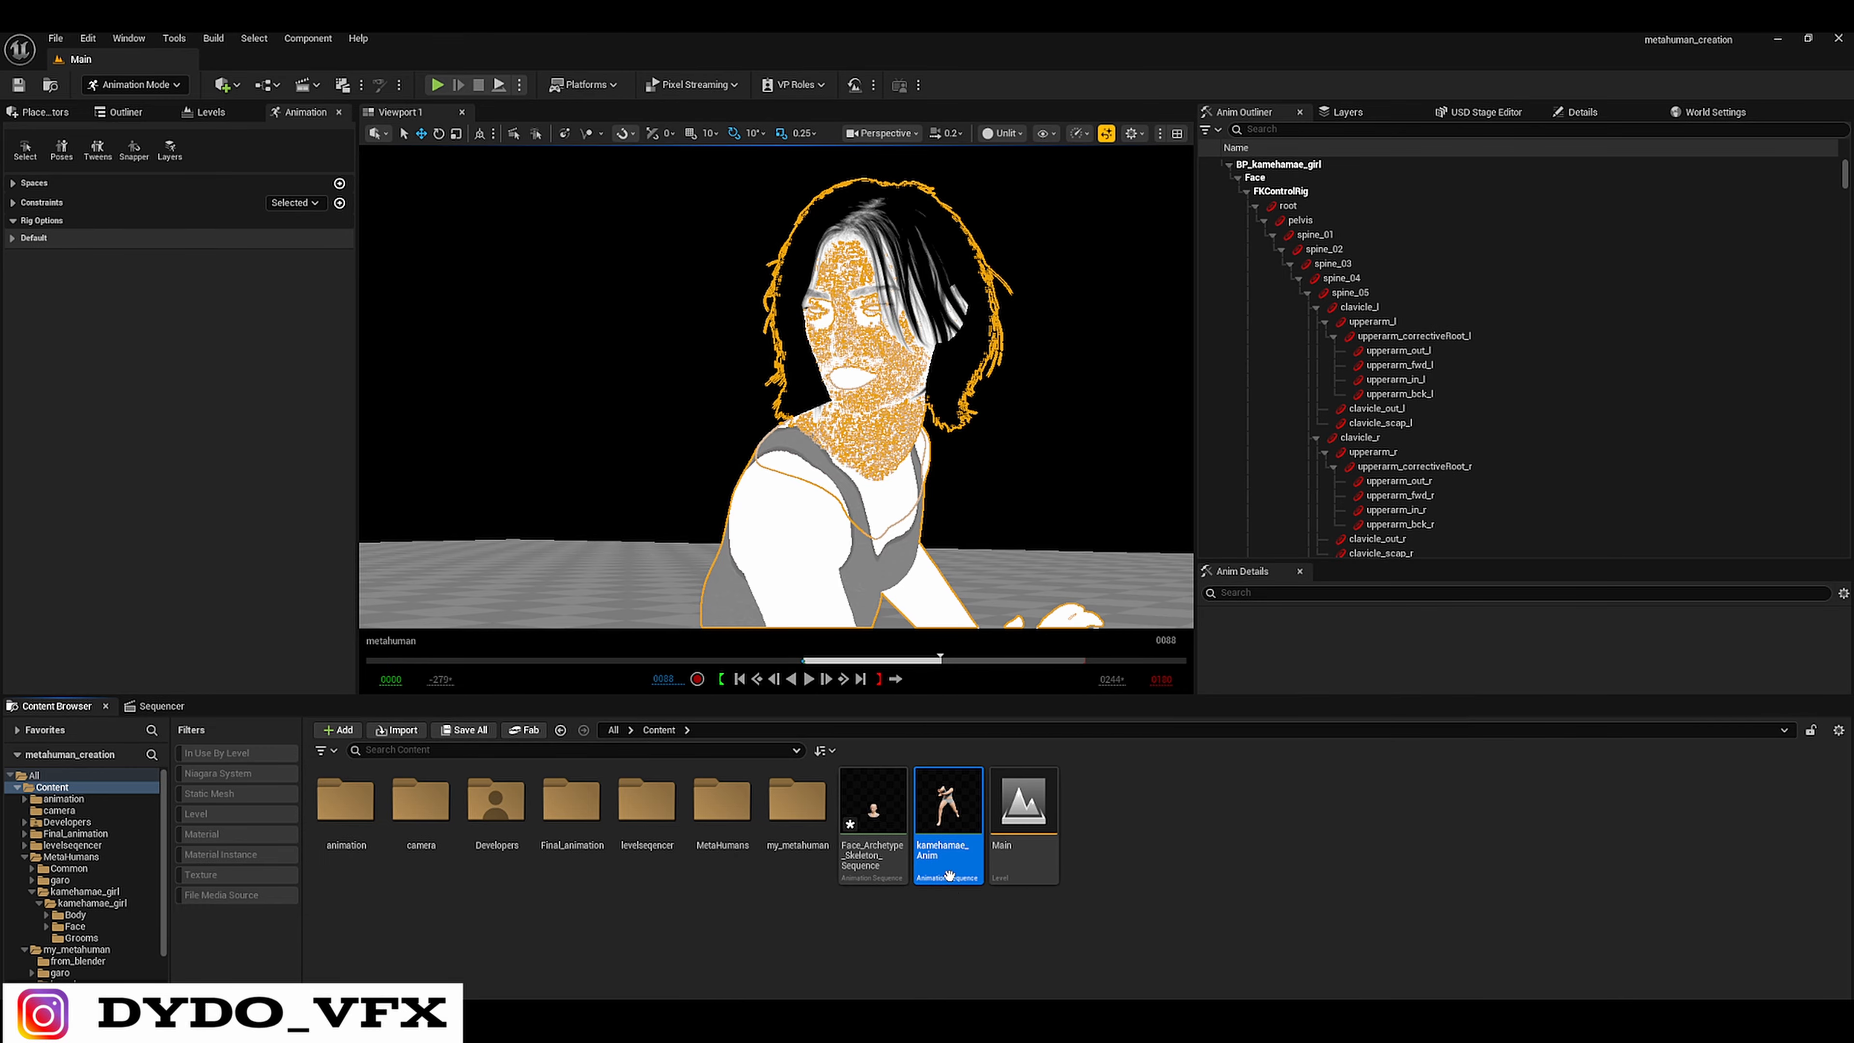
right_click(948, 874)
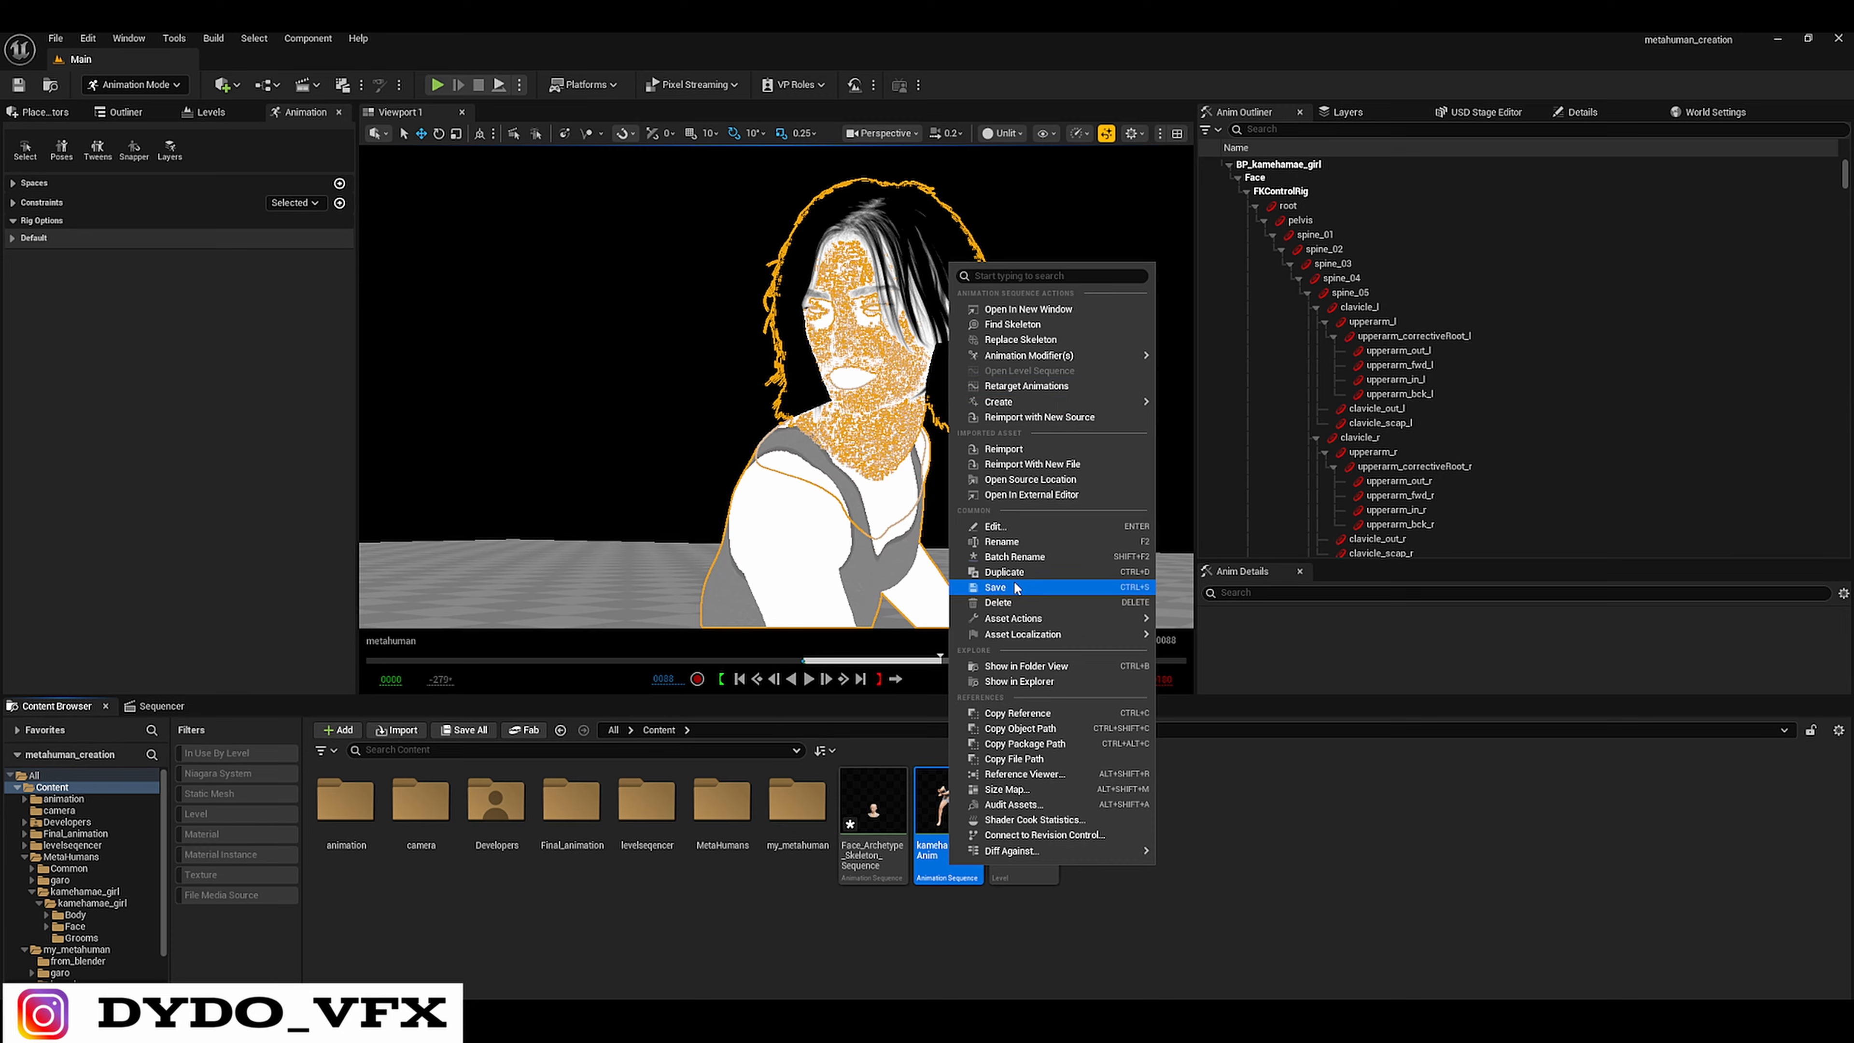
mouse_move(1033, 401)
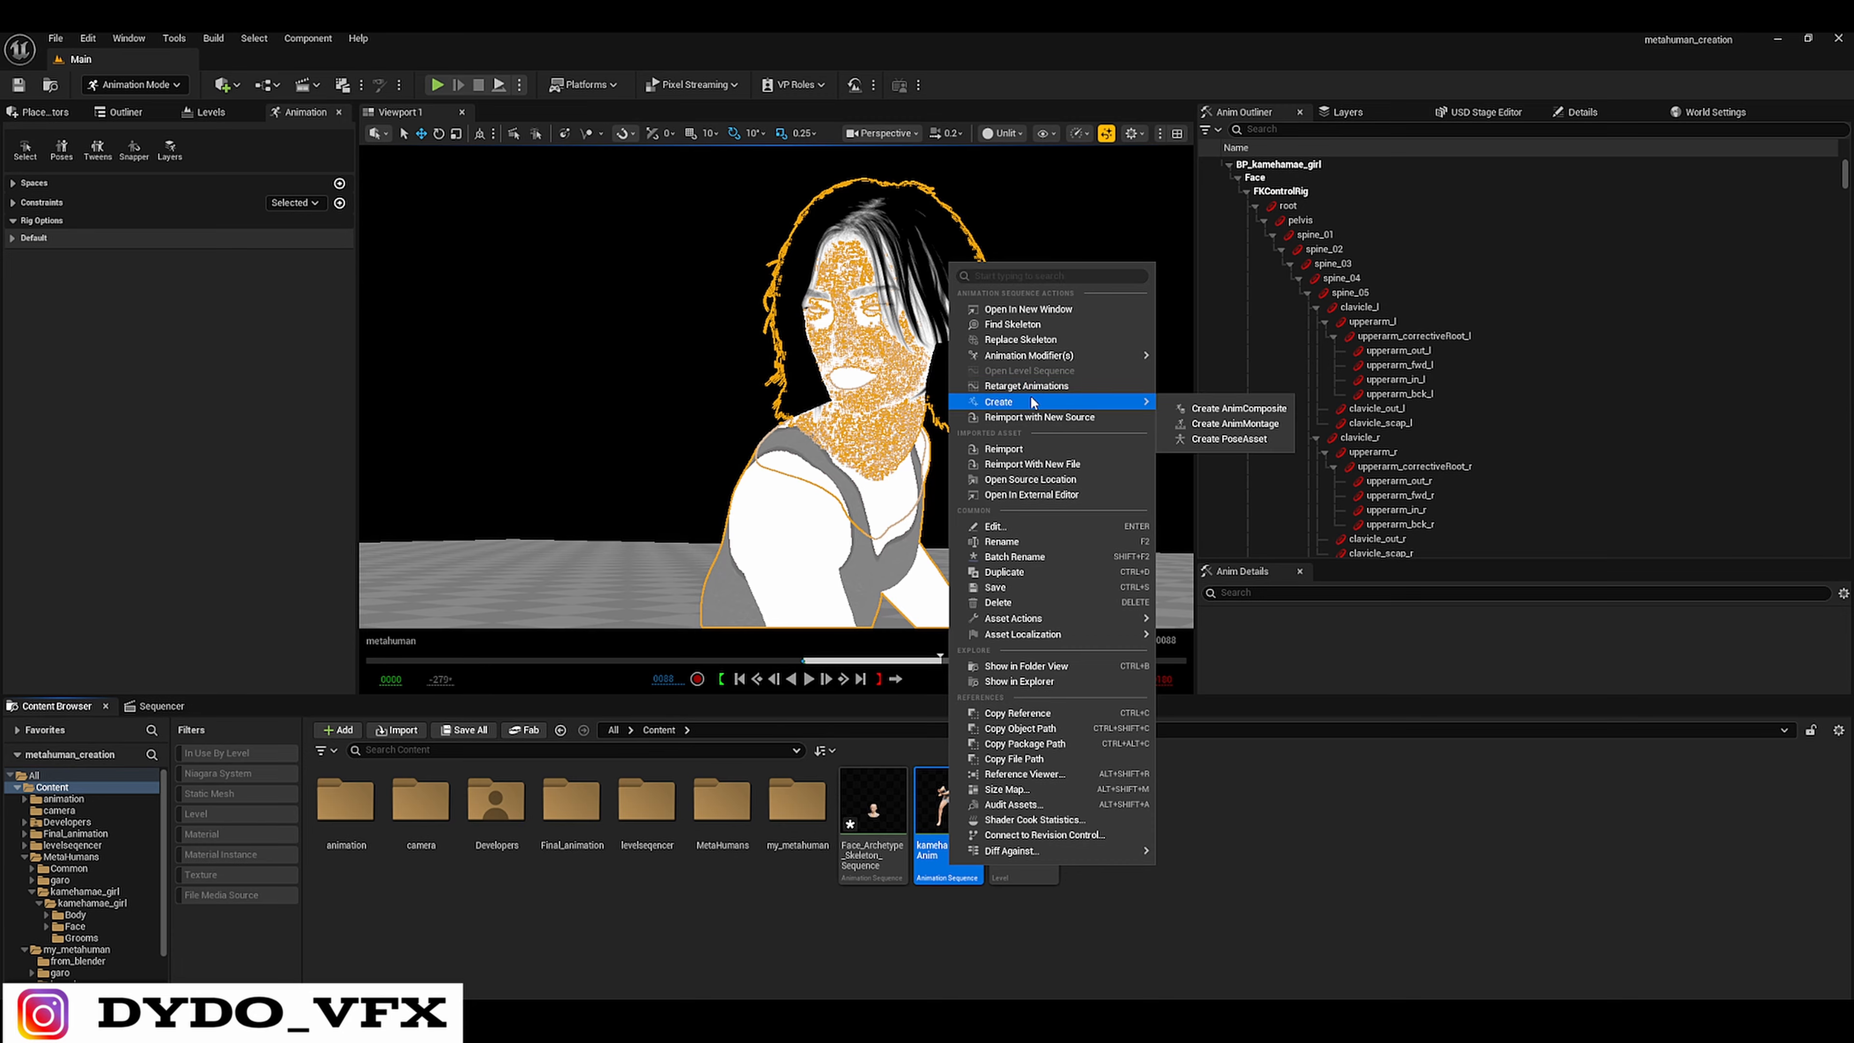
click(917, 913)
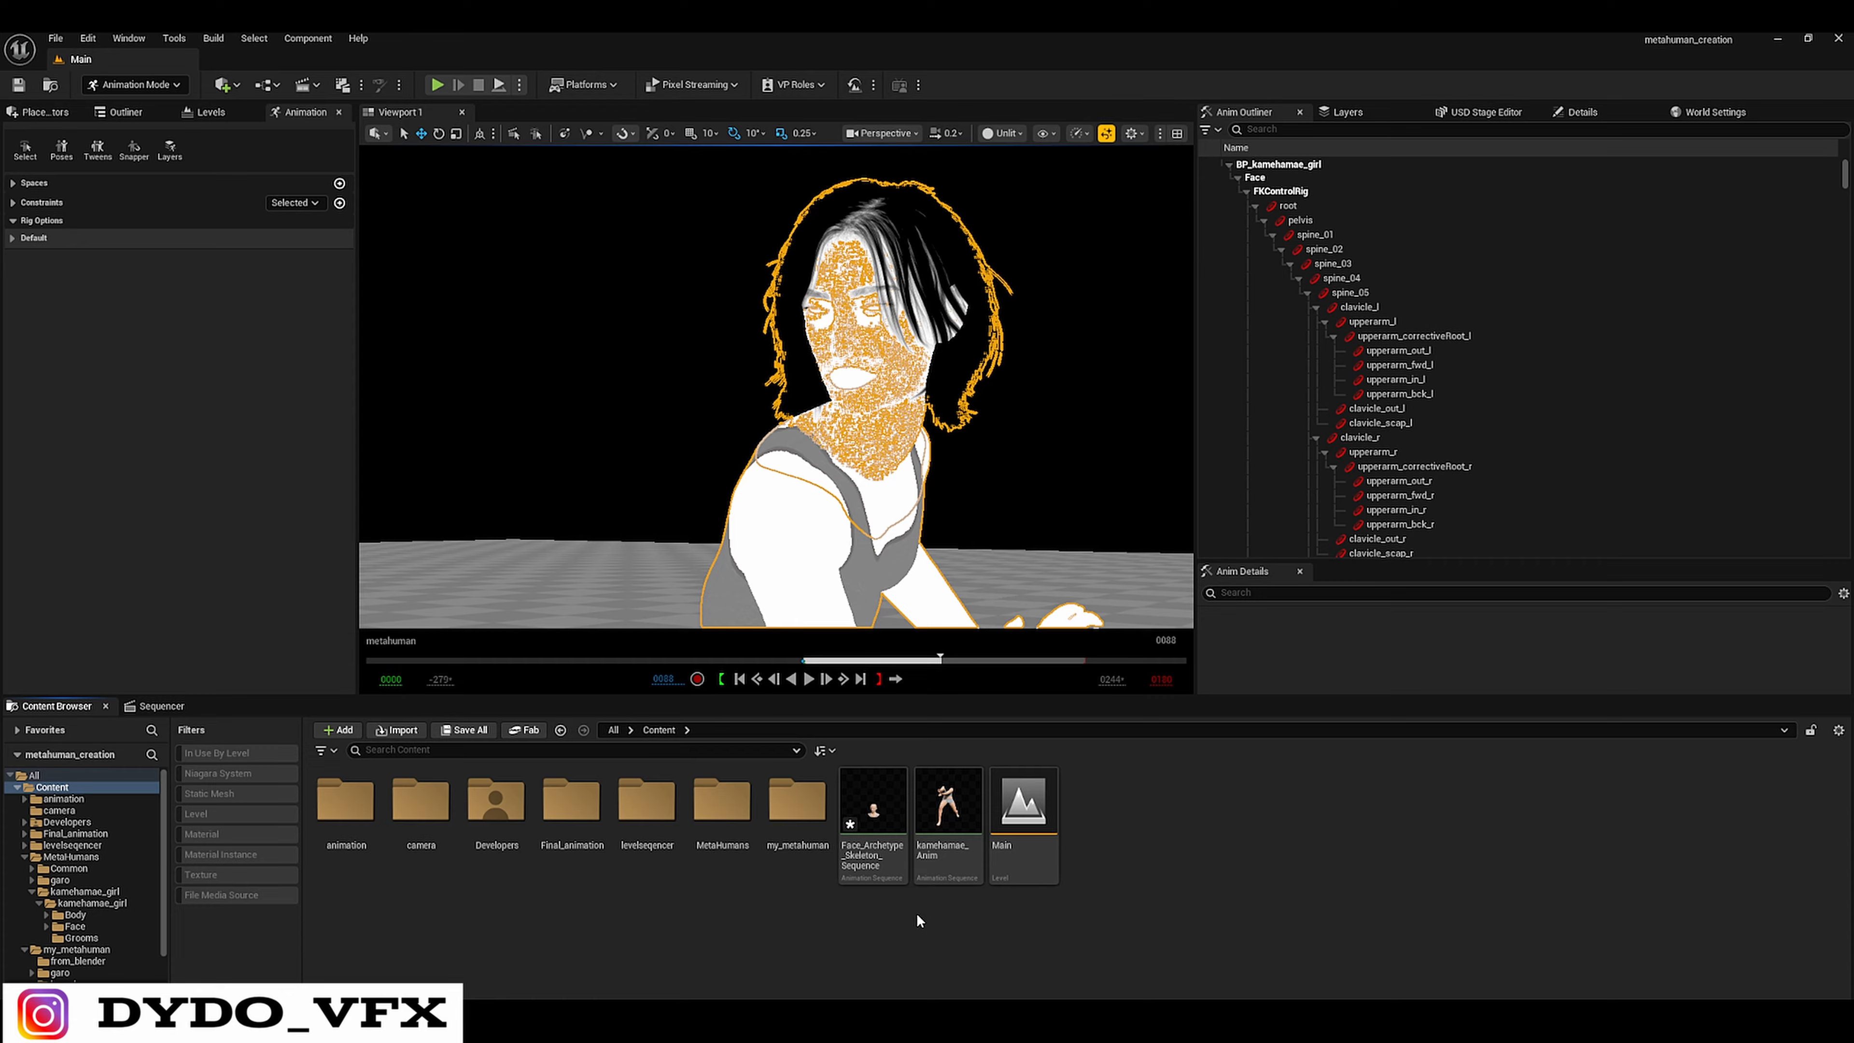
- Start exporting the kamehamae_Anim animation sequence as a Universal Scene Description binary file (*.usdc)
right_click(950, 848)
mouse_move(1051, 604)
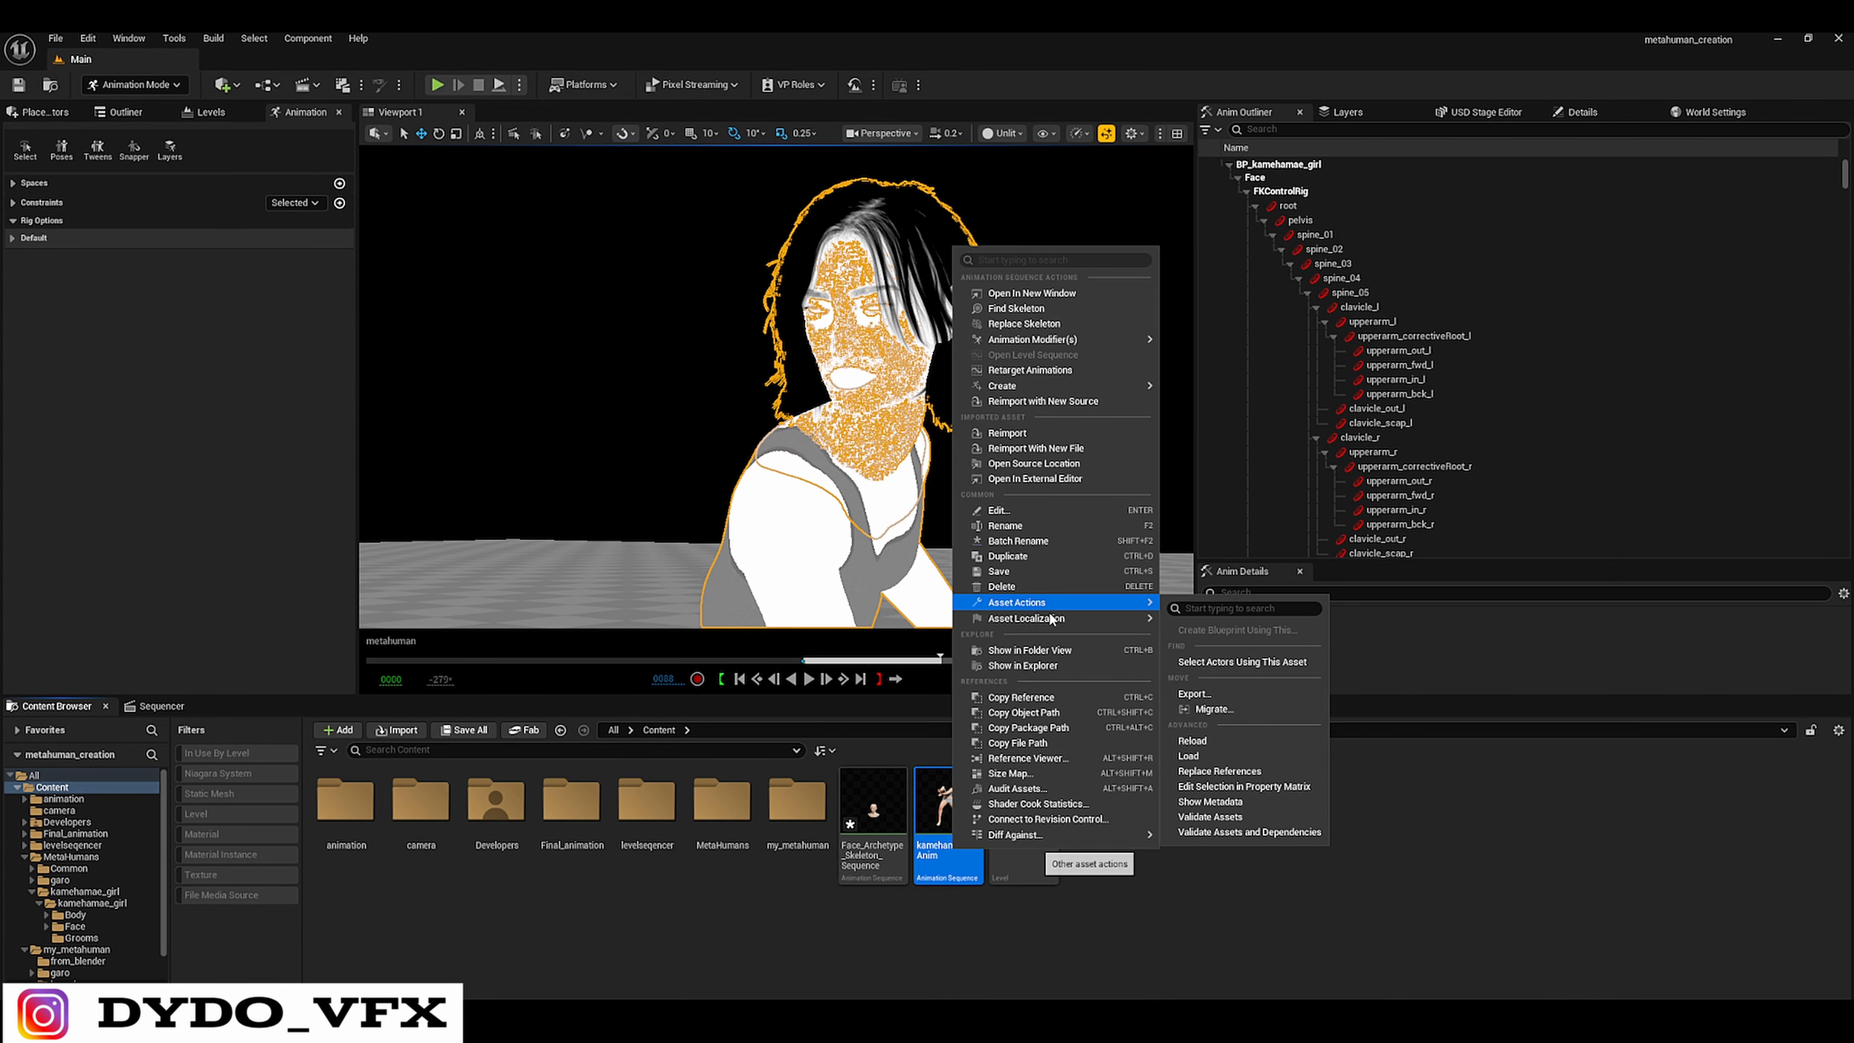
click(1226, 695)
click(463, 576)
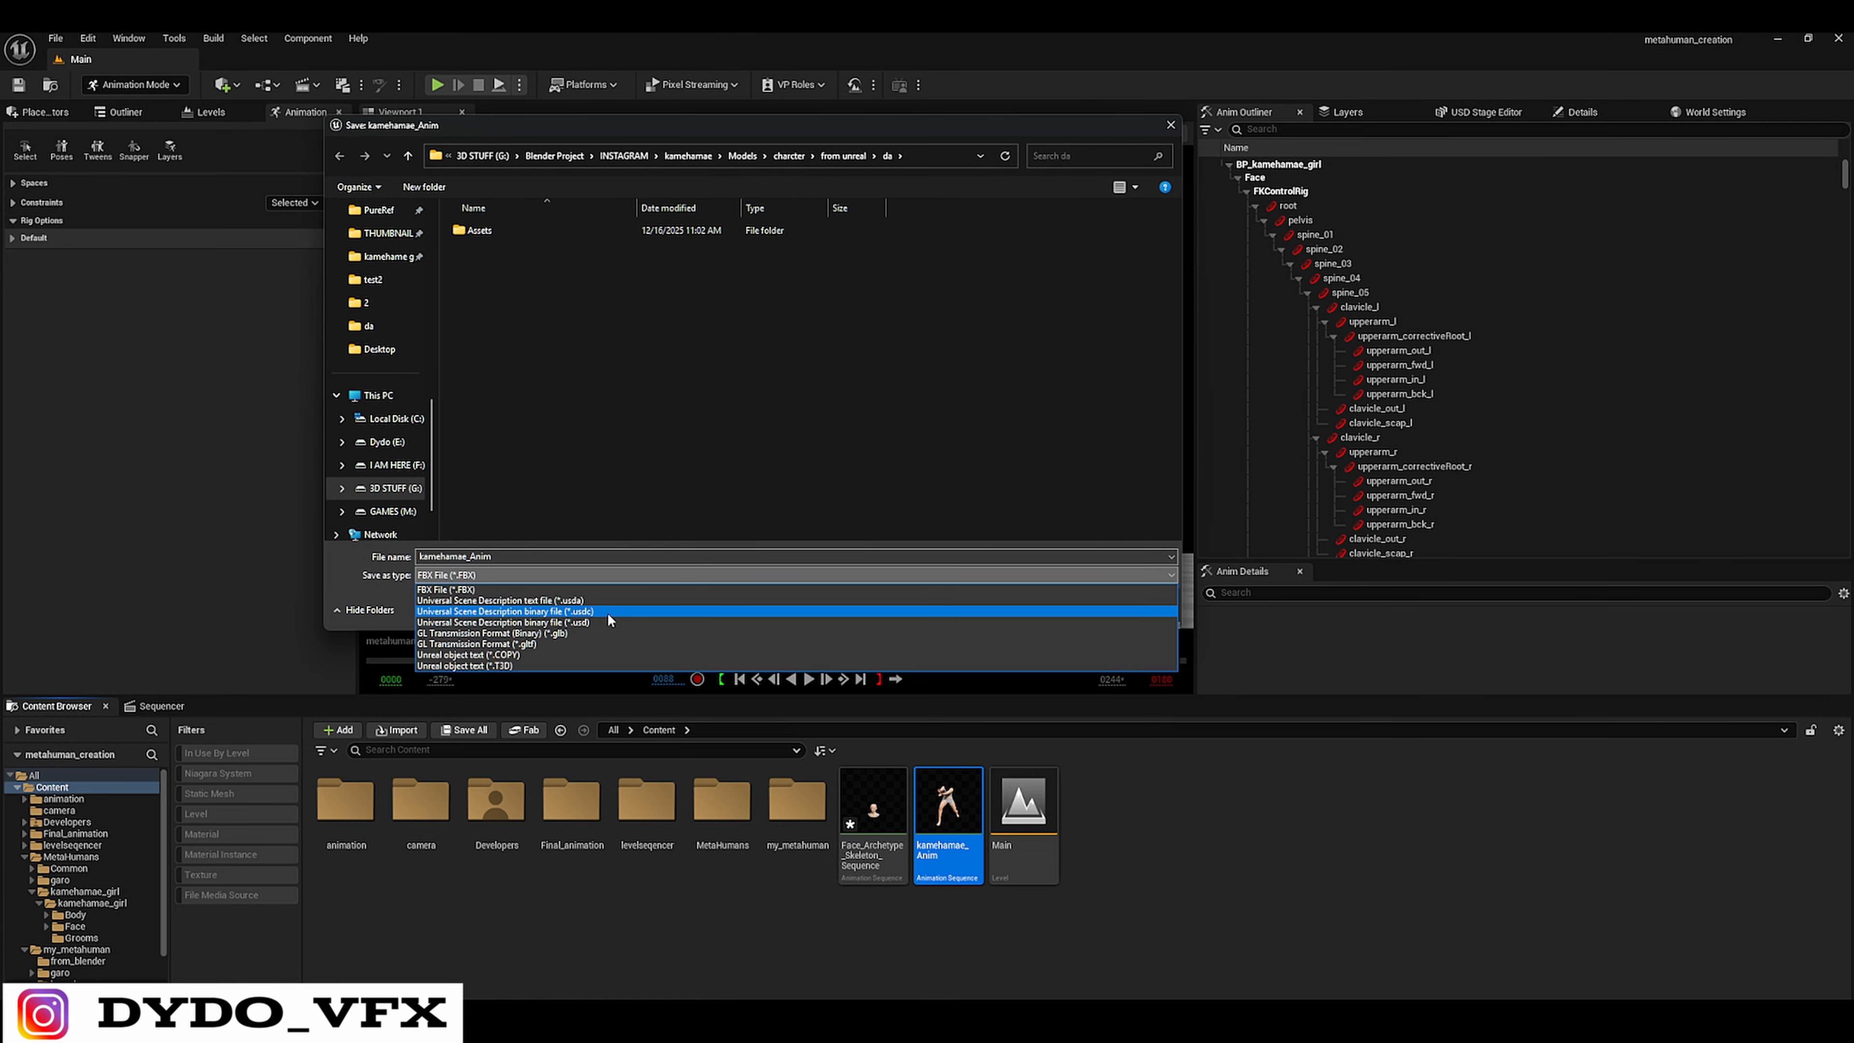
click(606, 612)
click(1067, 608)
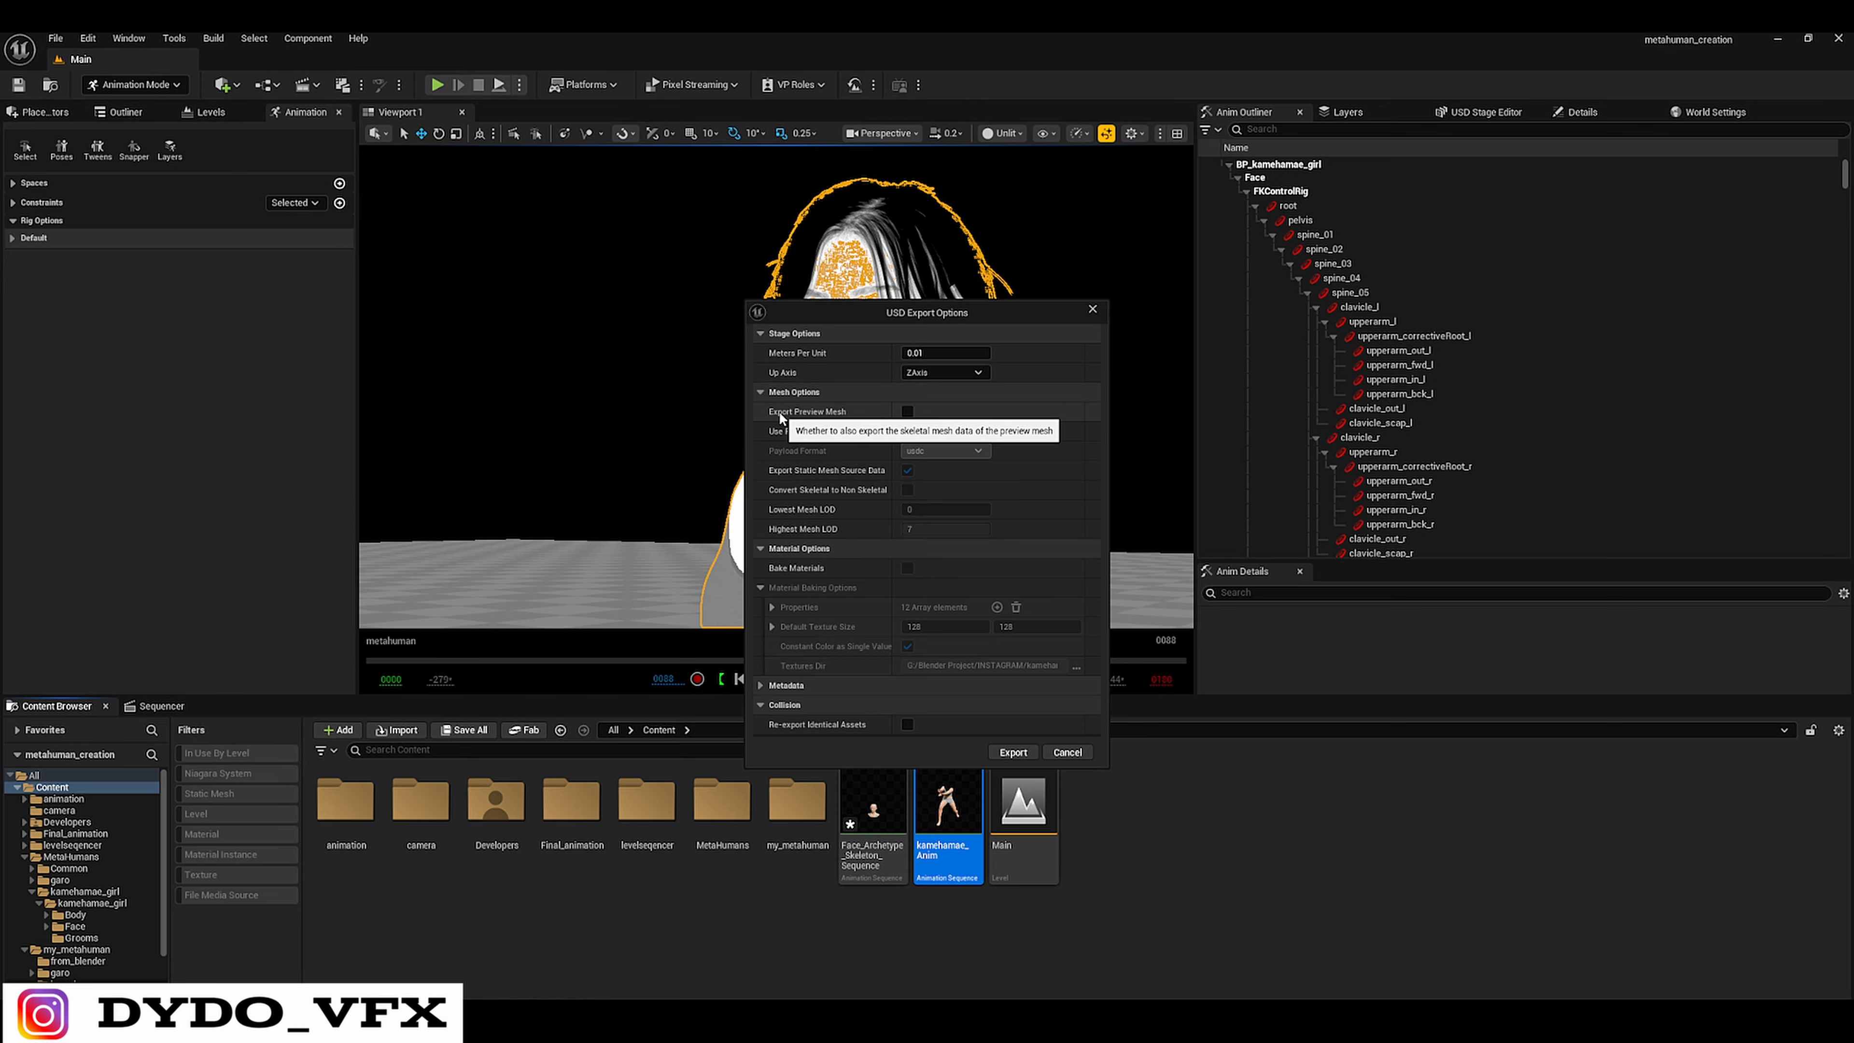
- Enable Export Preview Mesh and Bake Materials for the kamehamae_Anim export, with a default texture size of 2048 by 2048
click(907, 411)
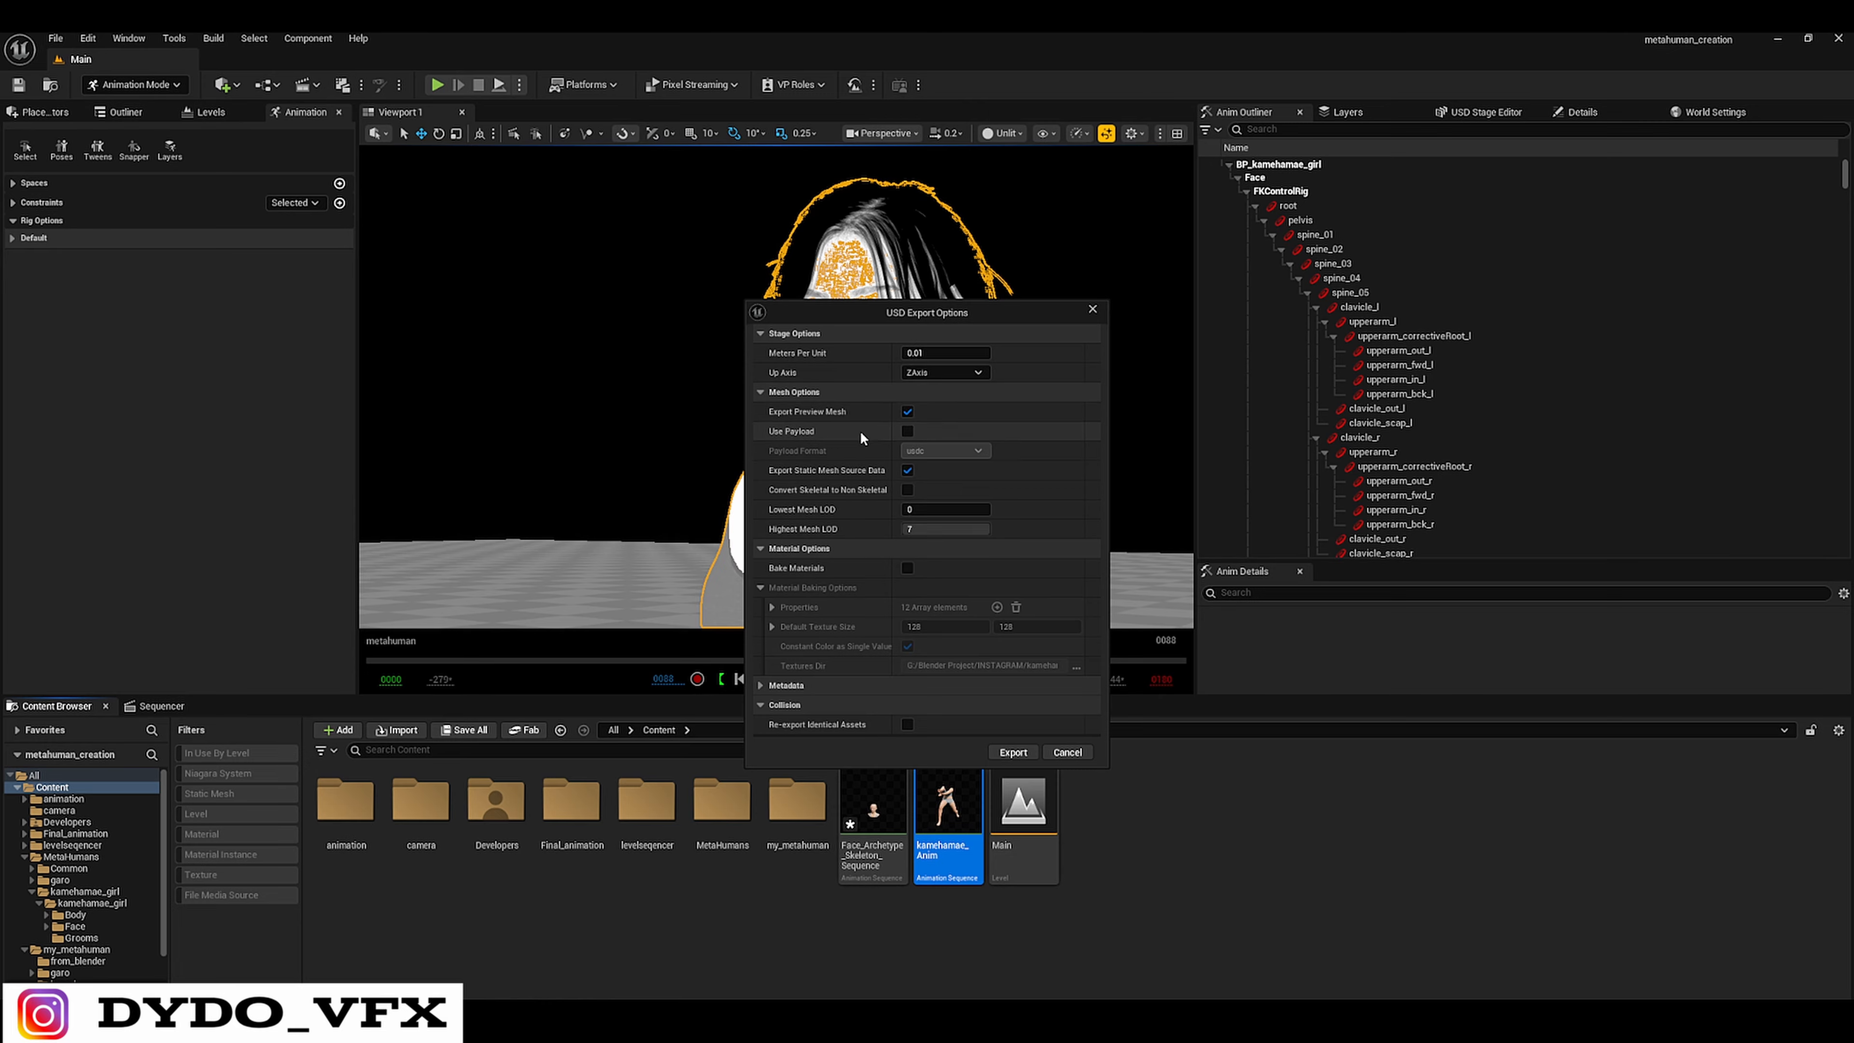
click(907, 568)
click(923, 626)
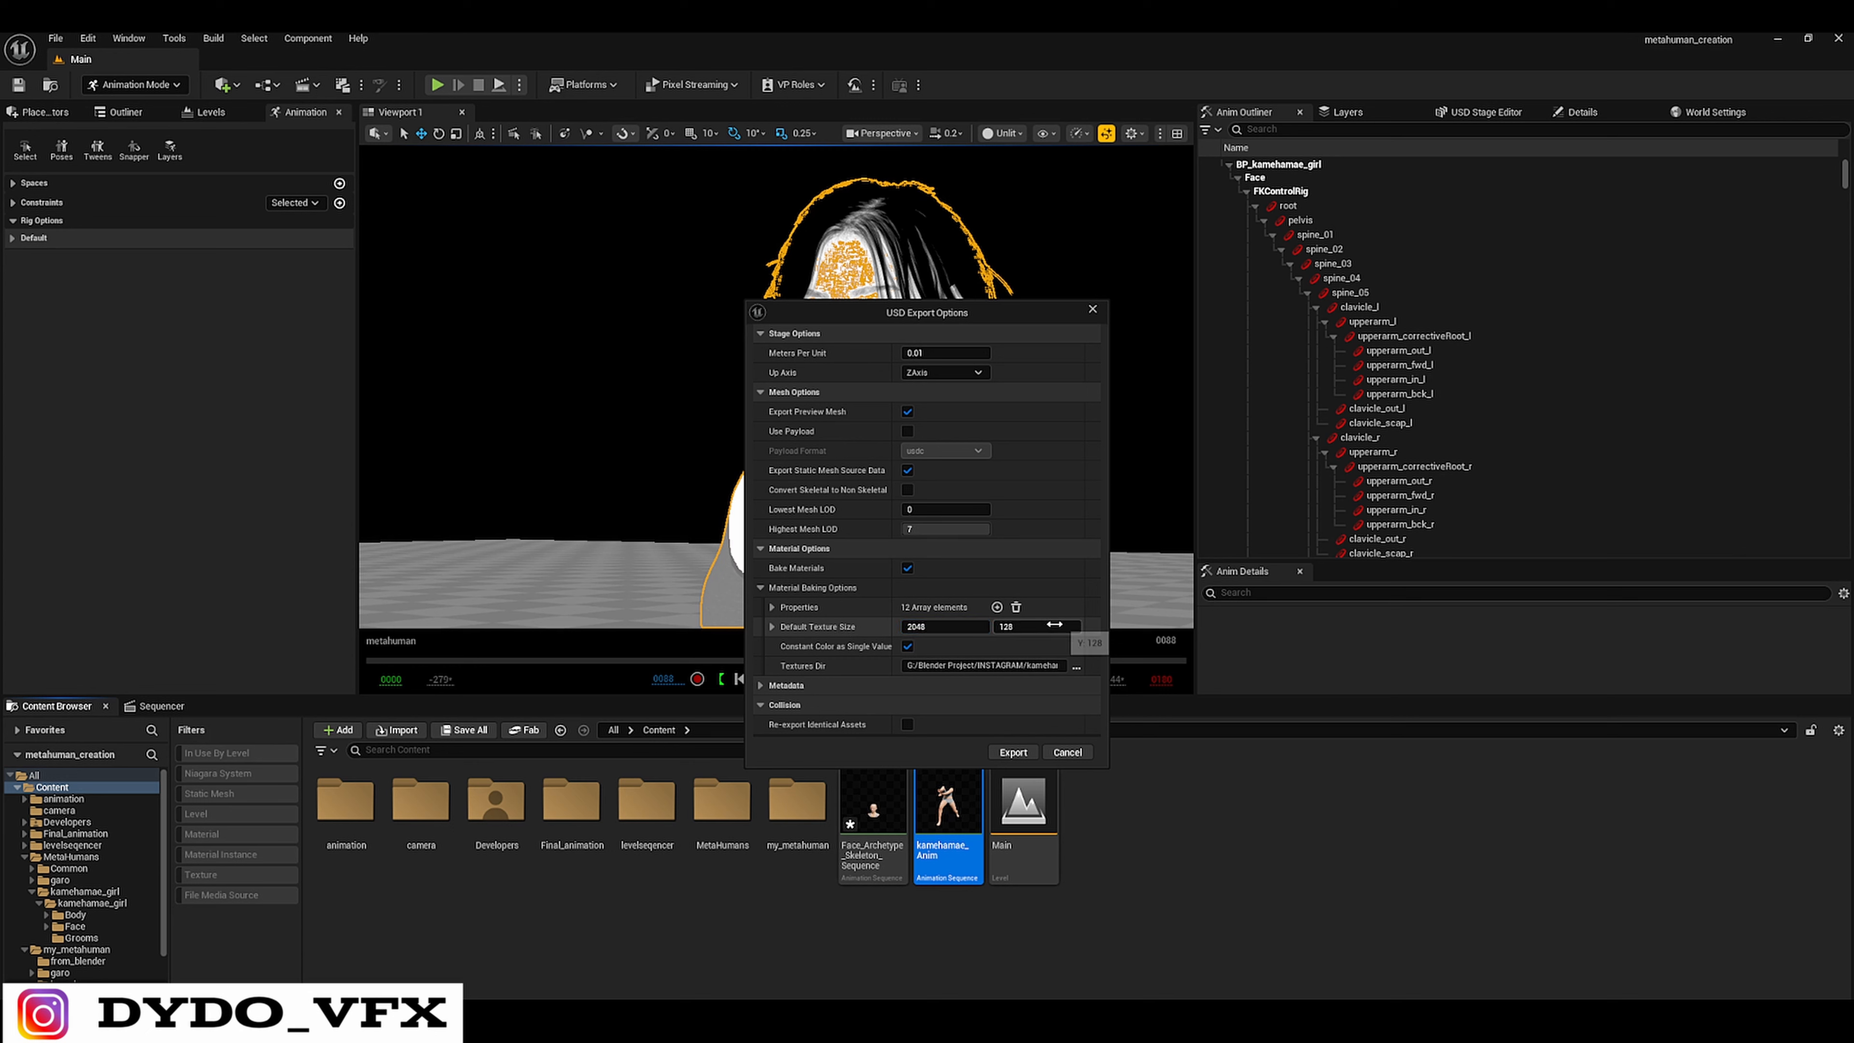
key(Return)
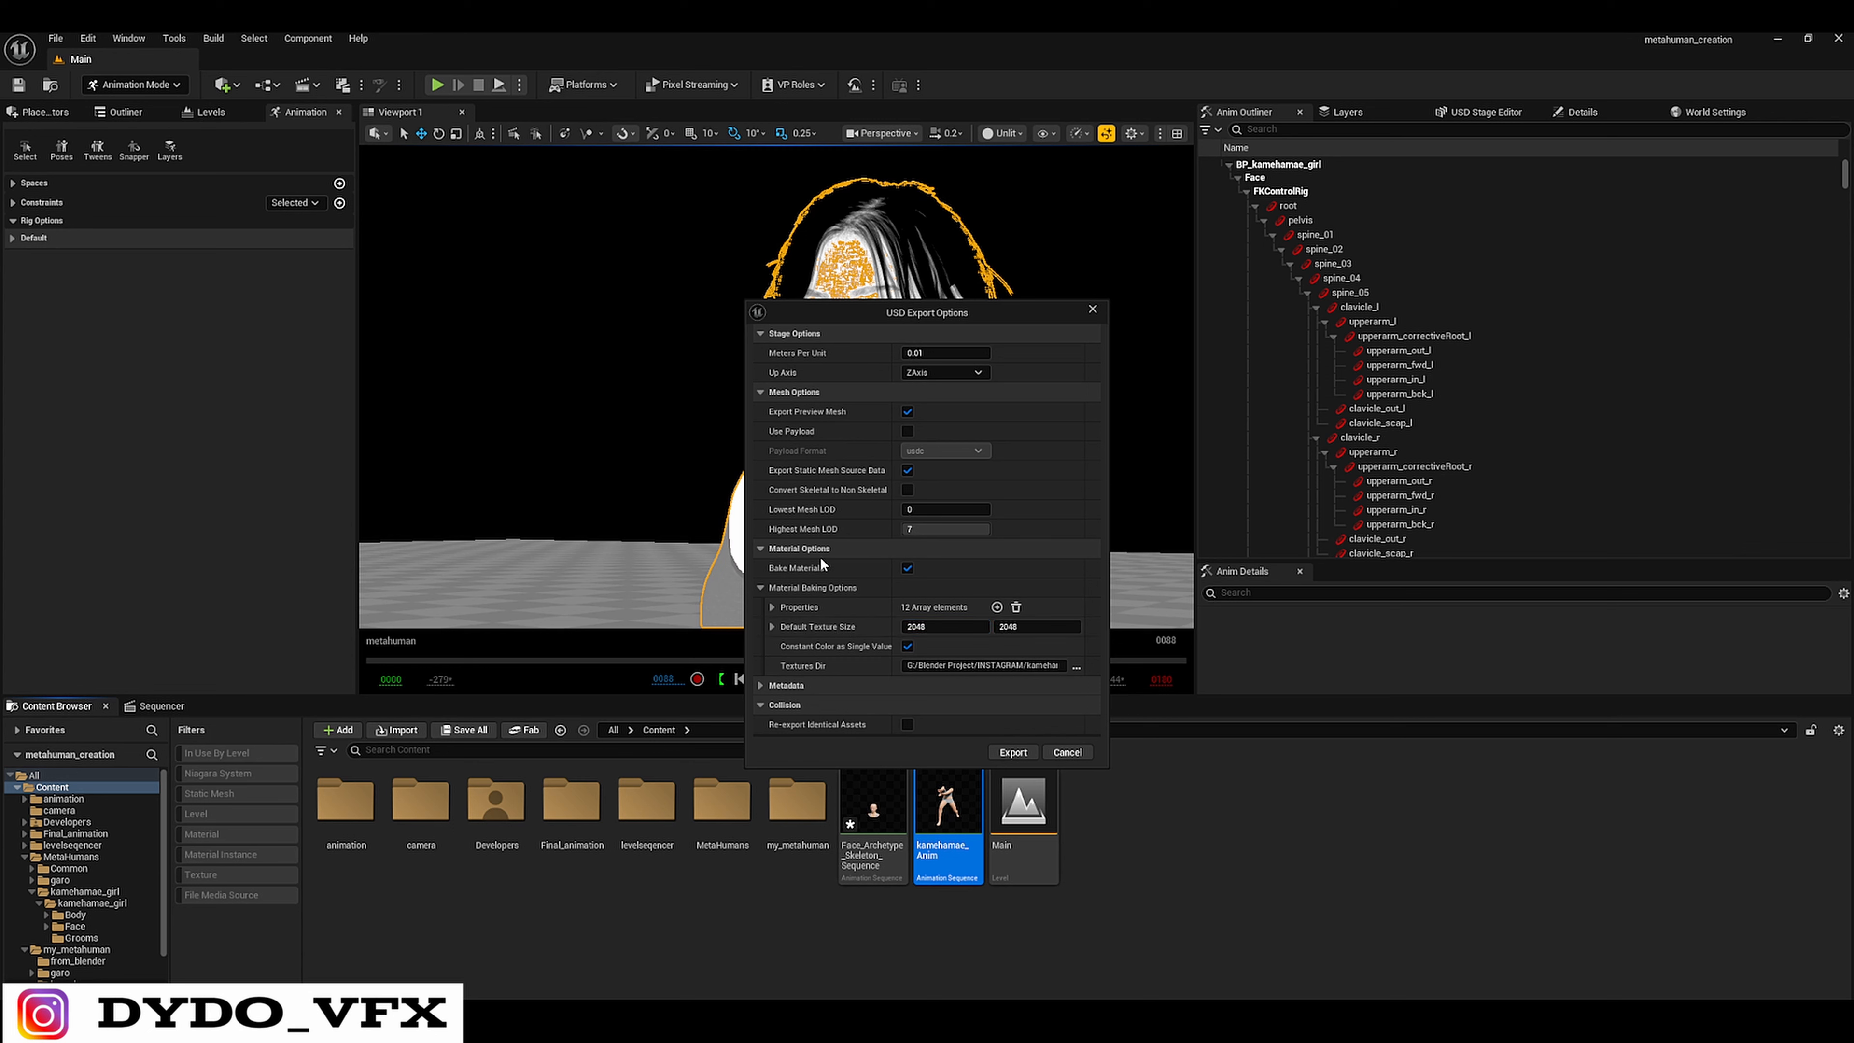
- Look over the metadata export options and set the Highest Mesh LOD to 0
click(760, 686)
scroll(763, 686, down, 2)
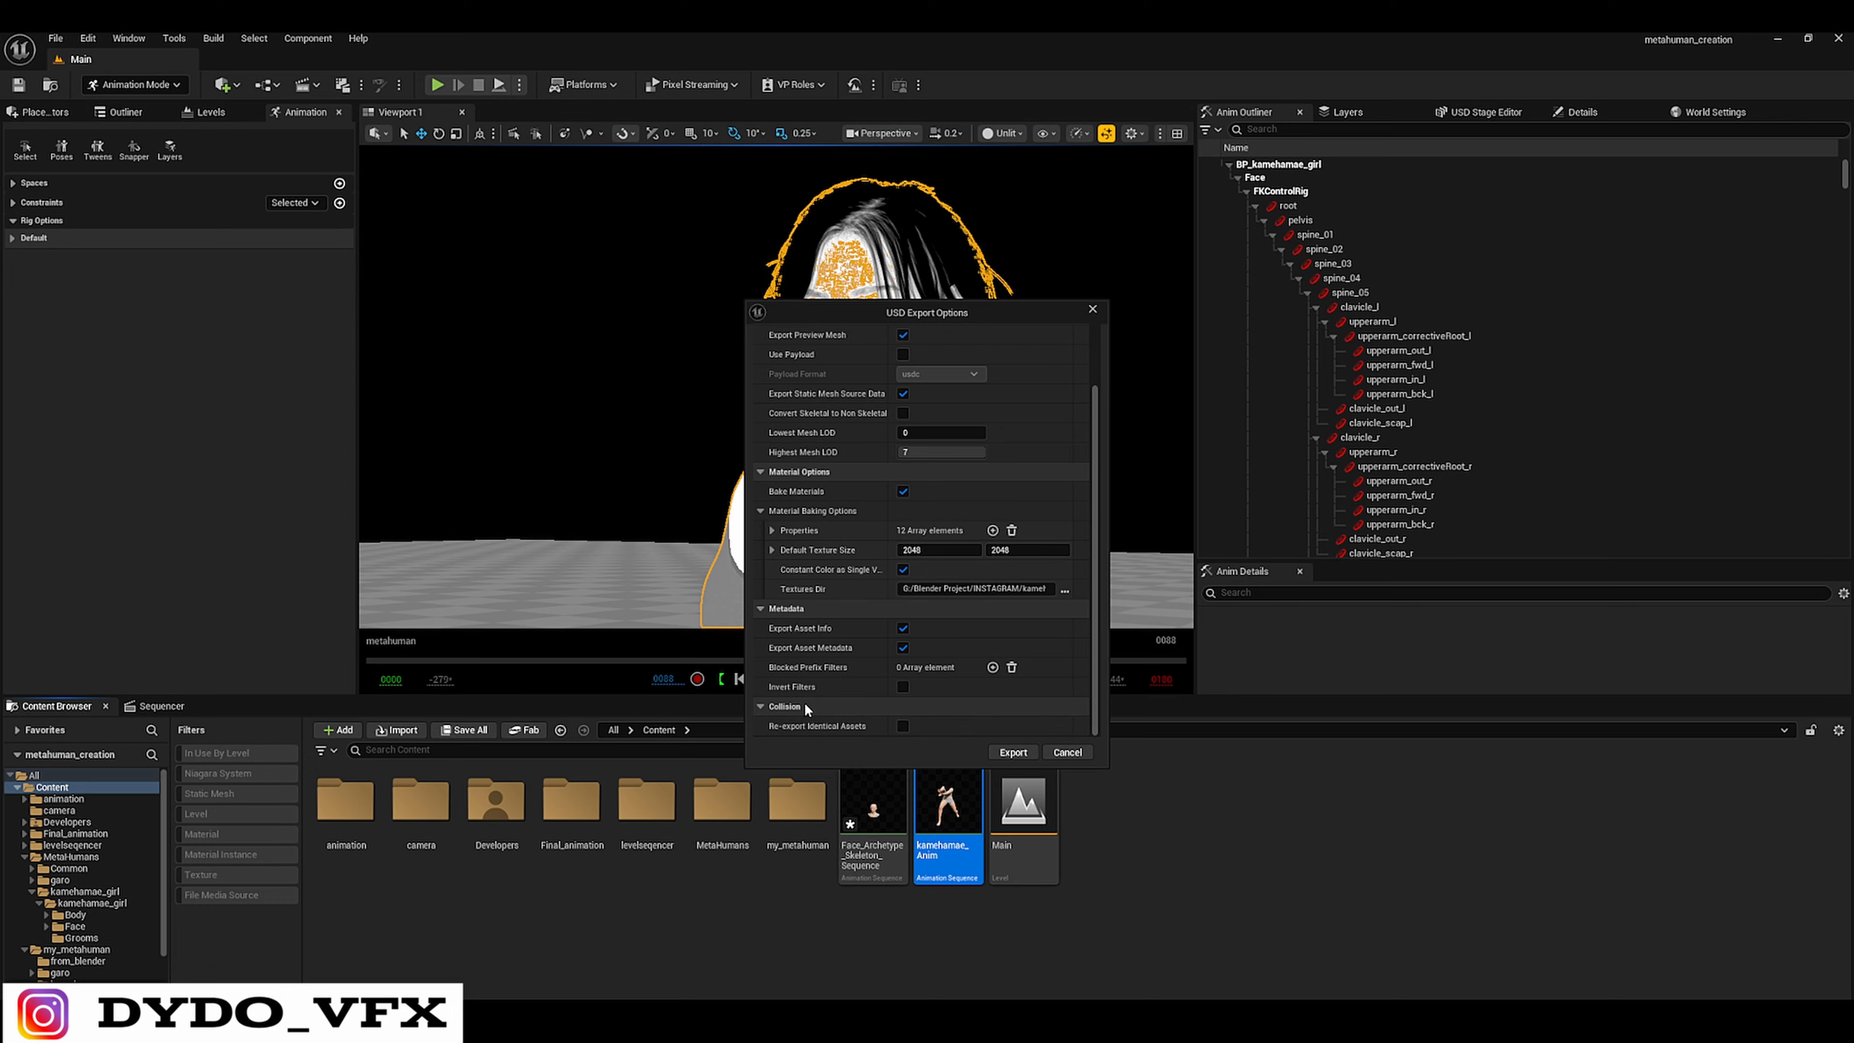
click(764, 608)
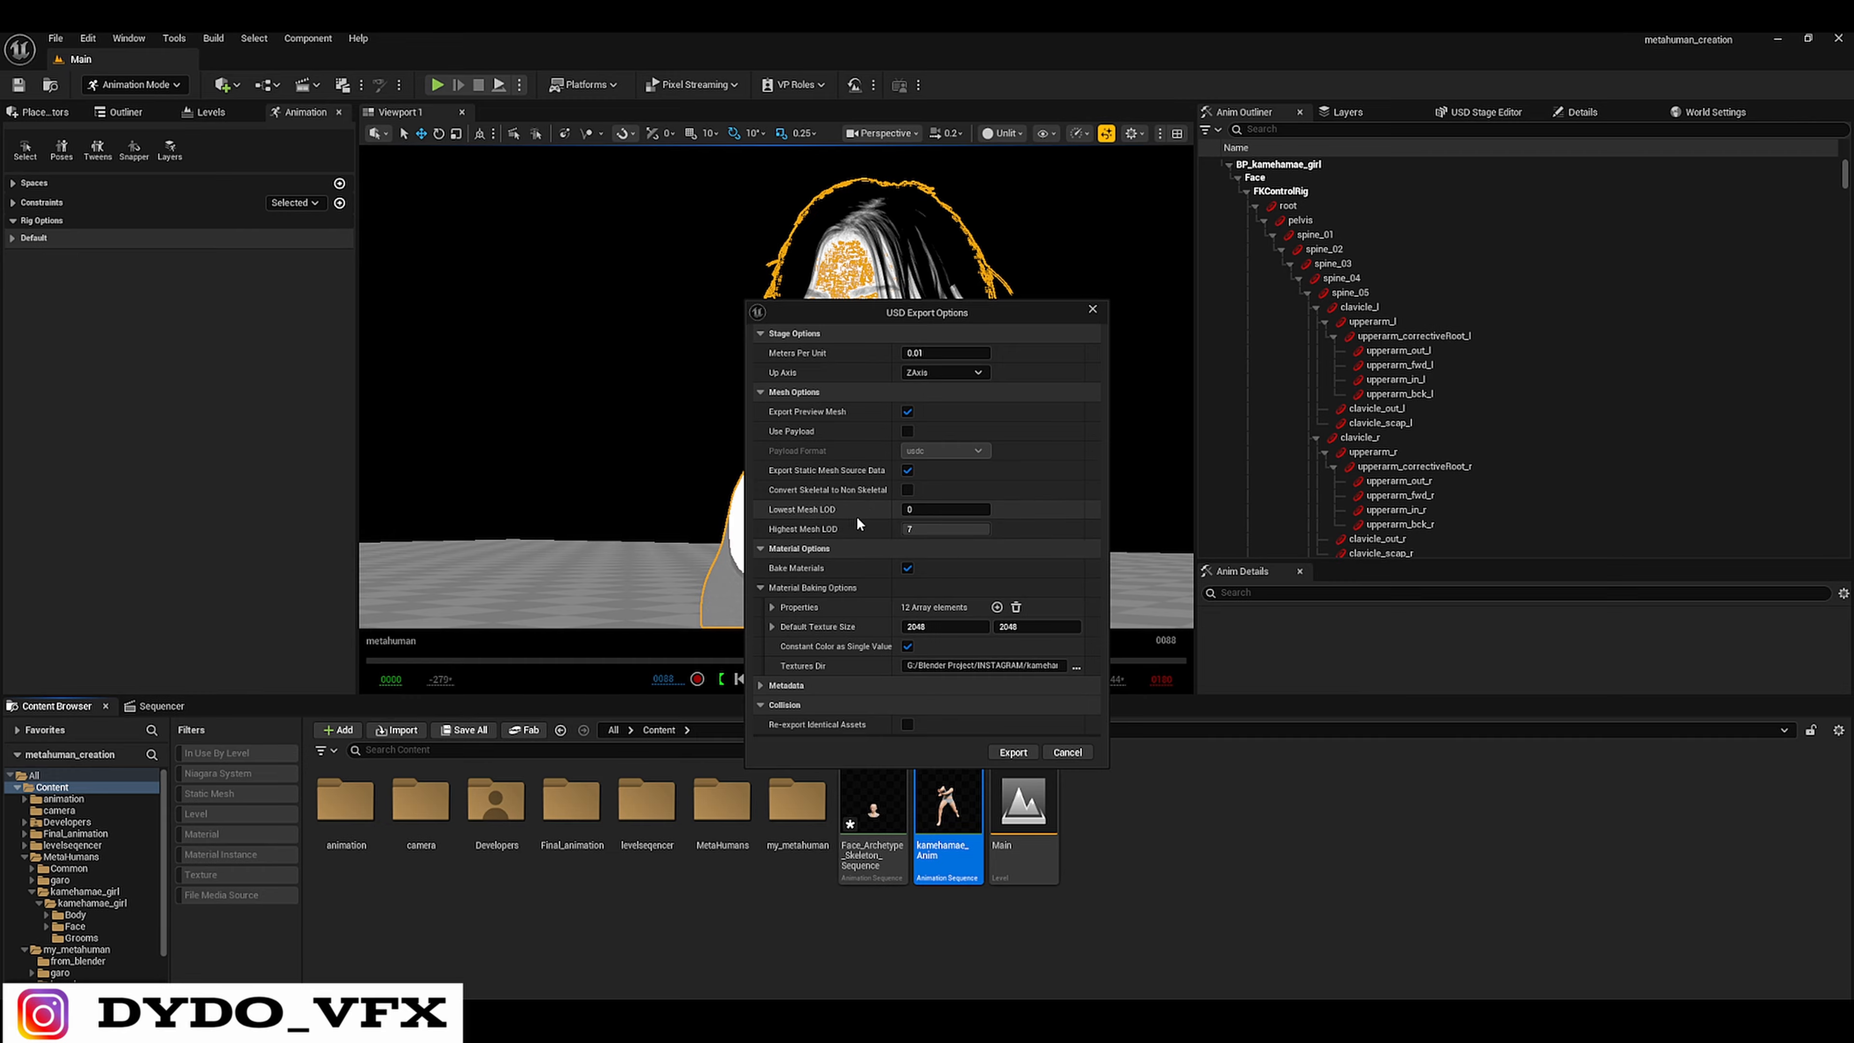
click(1072, 531)
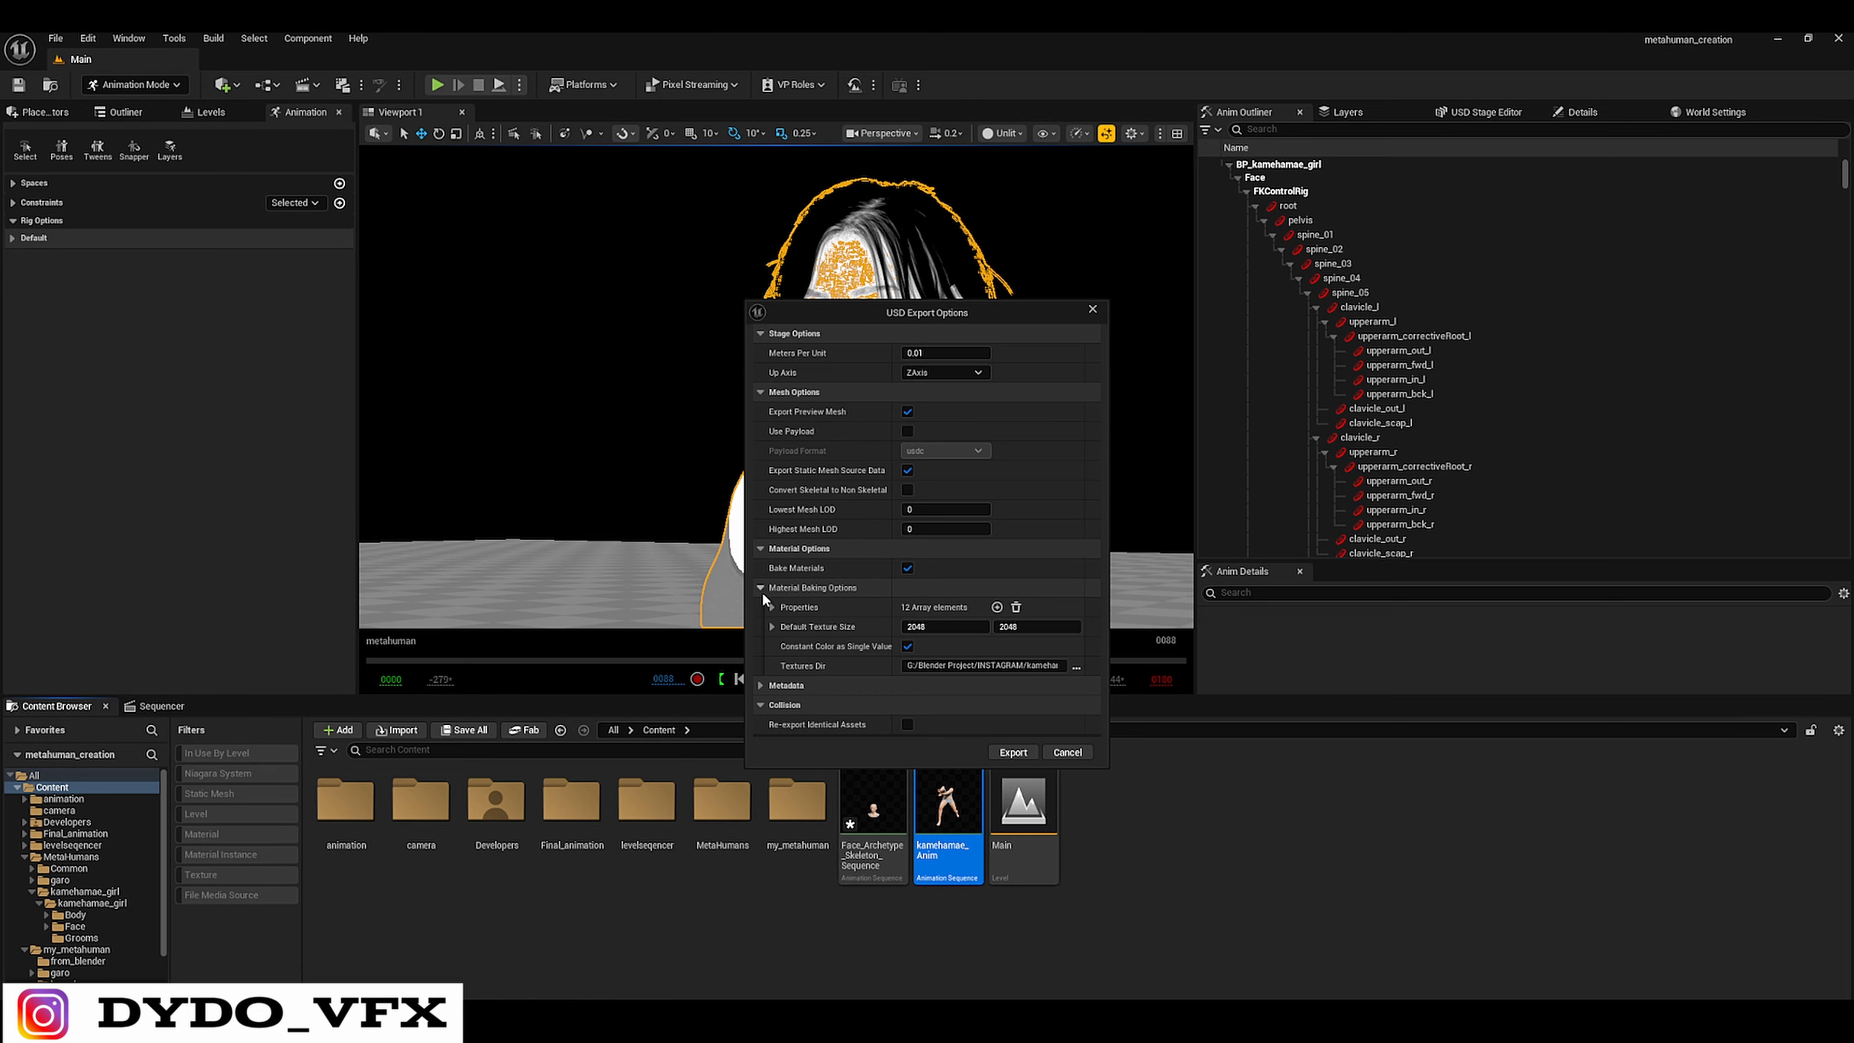
- Check the metadata options once more and cancel the kamehamae_Anim USD export
click(761, 686)
scroll(851, 684, down, 2)
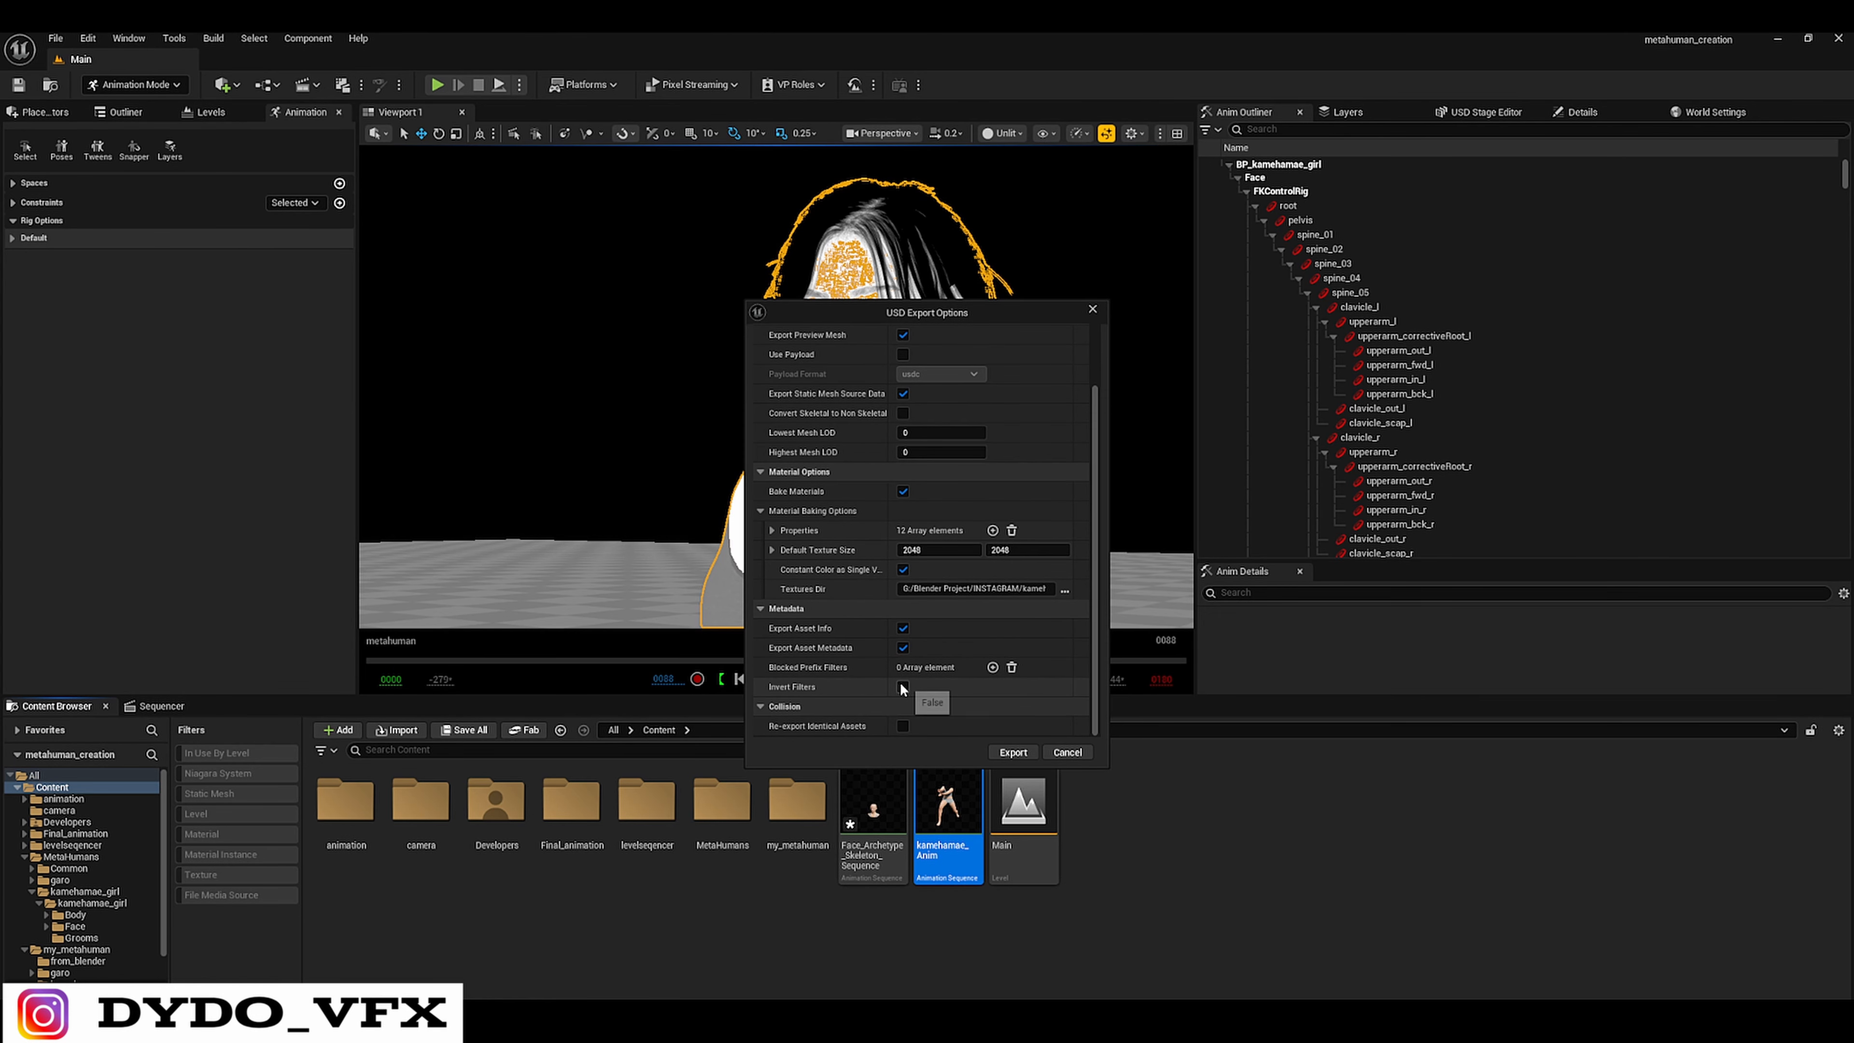
click(868, 609)
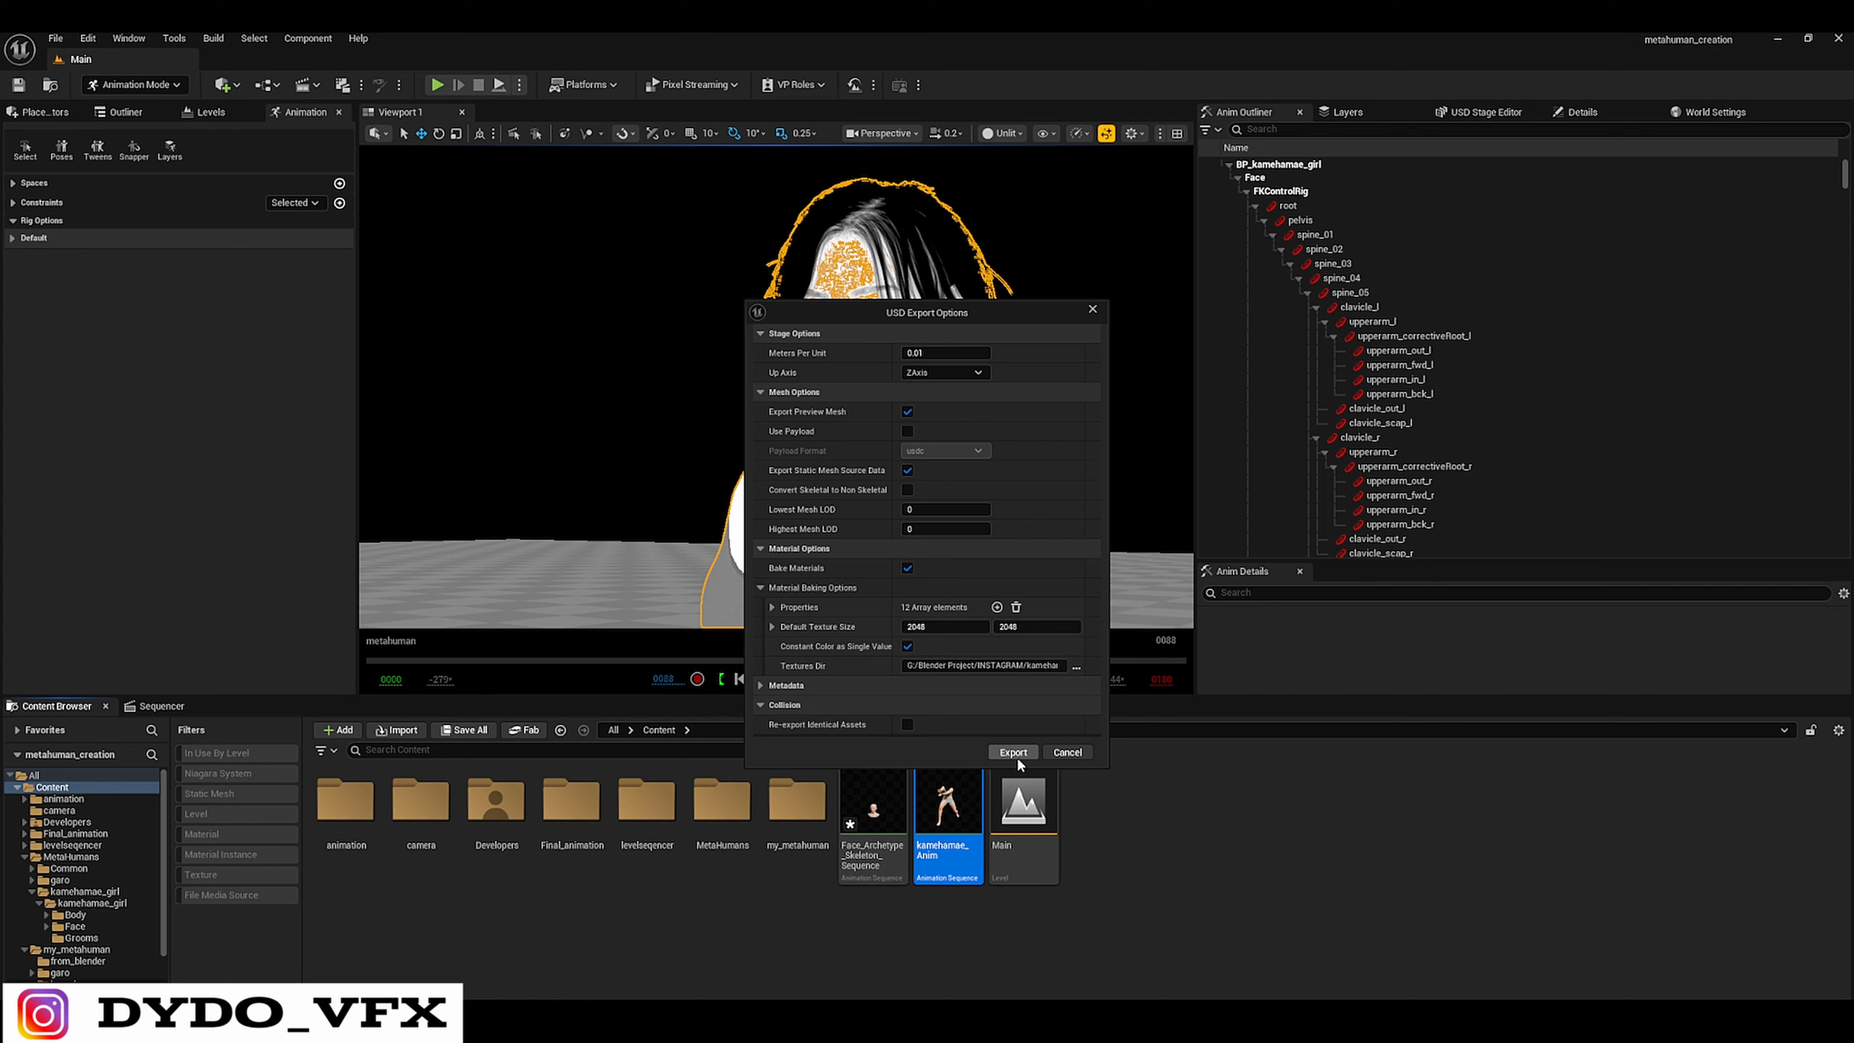
click(1056, 753)
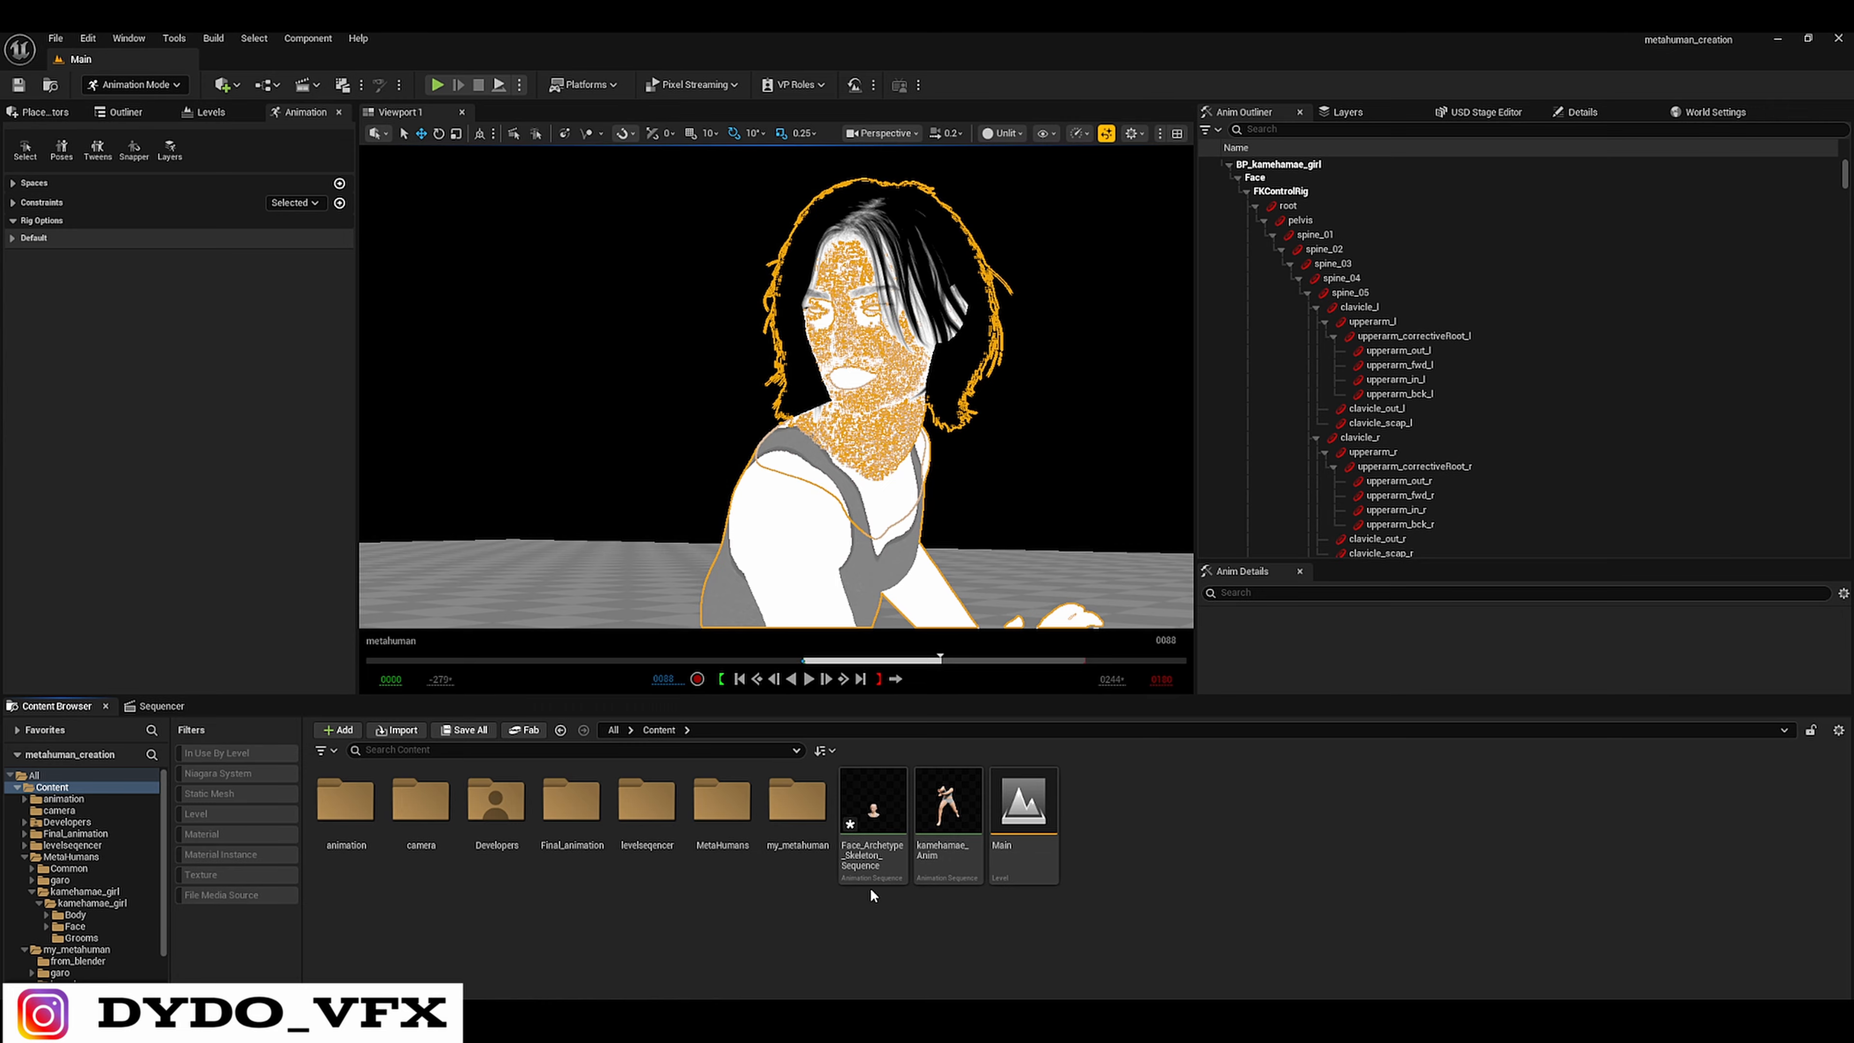
- Select the Face_Archetype_Skeleton_Sequence and kamehamae_Anim animation sequences together in the Content folder
click(879, 853)
ctrl+click(932, 842)
click(881, 904)
click(879, 836)
ctrl+click(947, 833)
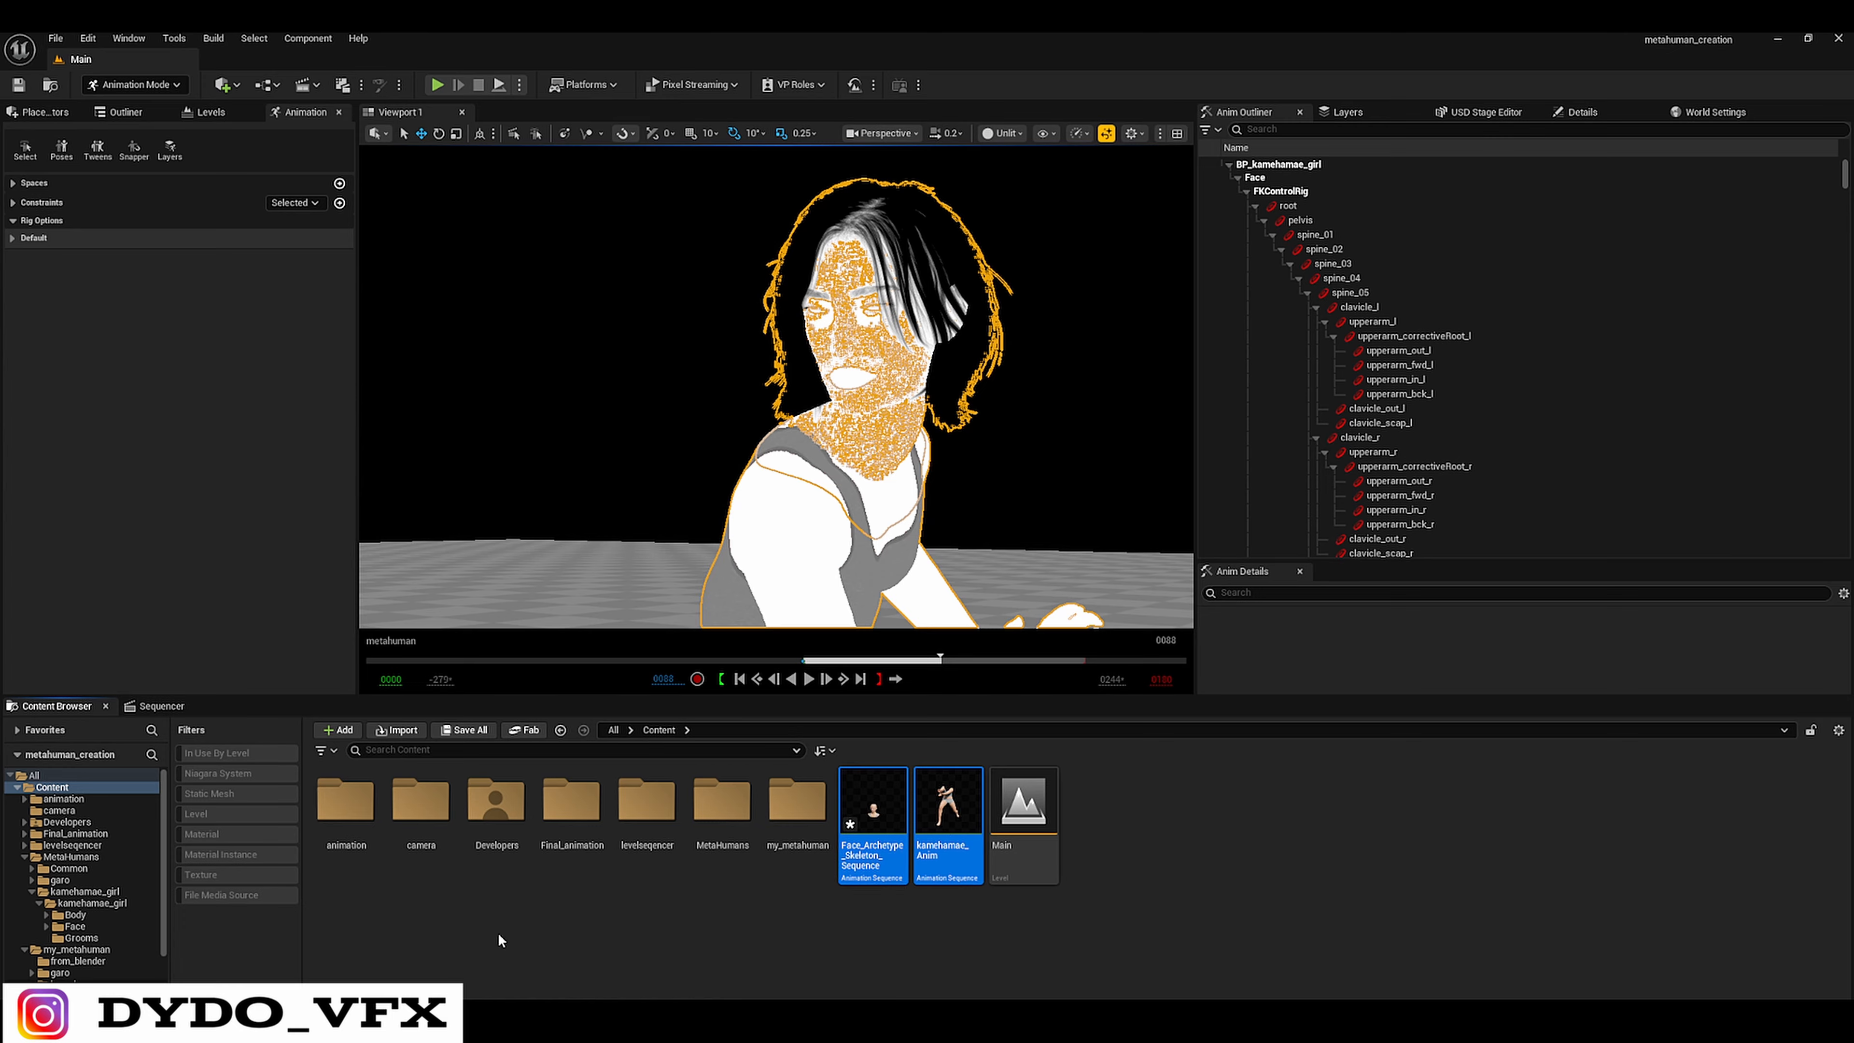
- Start exporting BP_kamehamae_girl from the level sequence as a Universal Scene Description binary file (*.usdc)
click(173, 707)
click(175, 831)
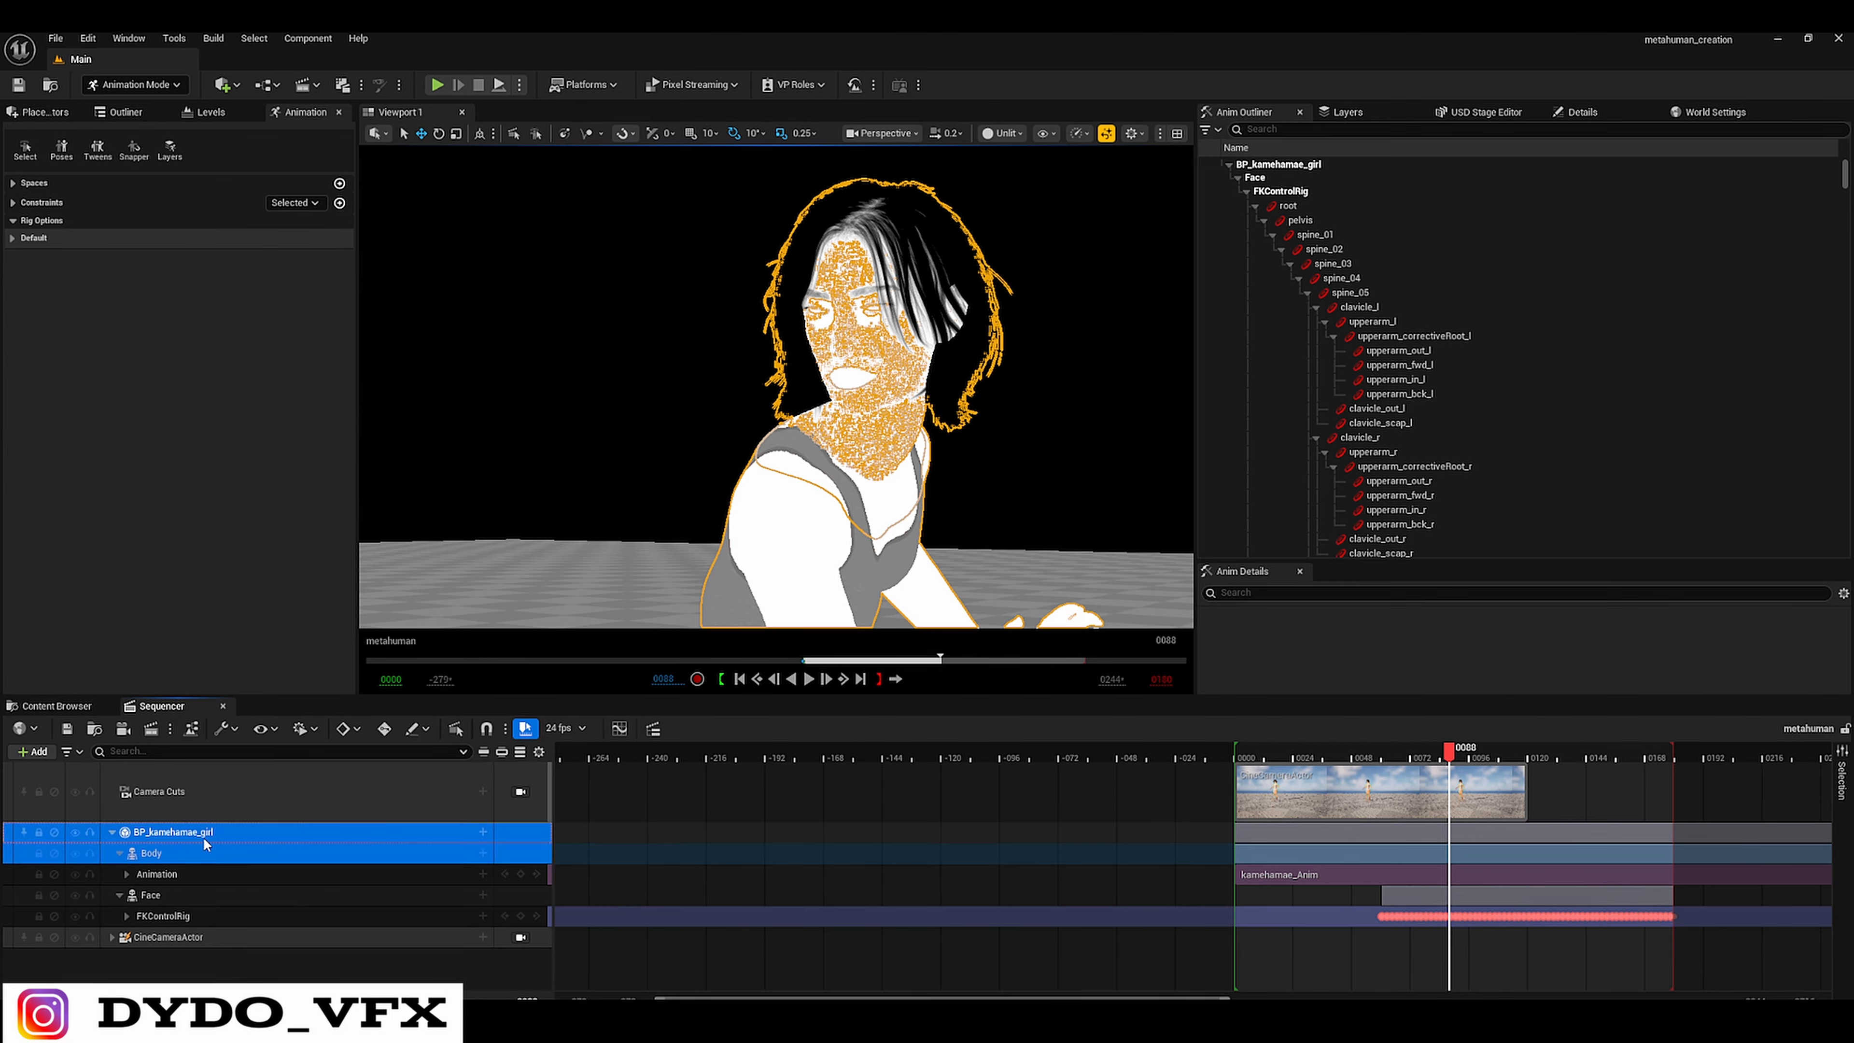
right_click(178, 837)
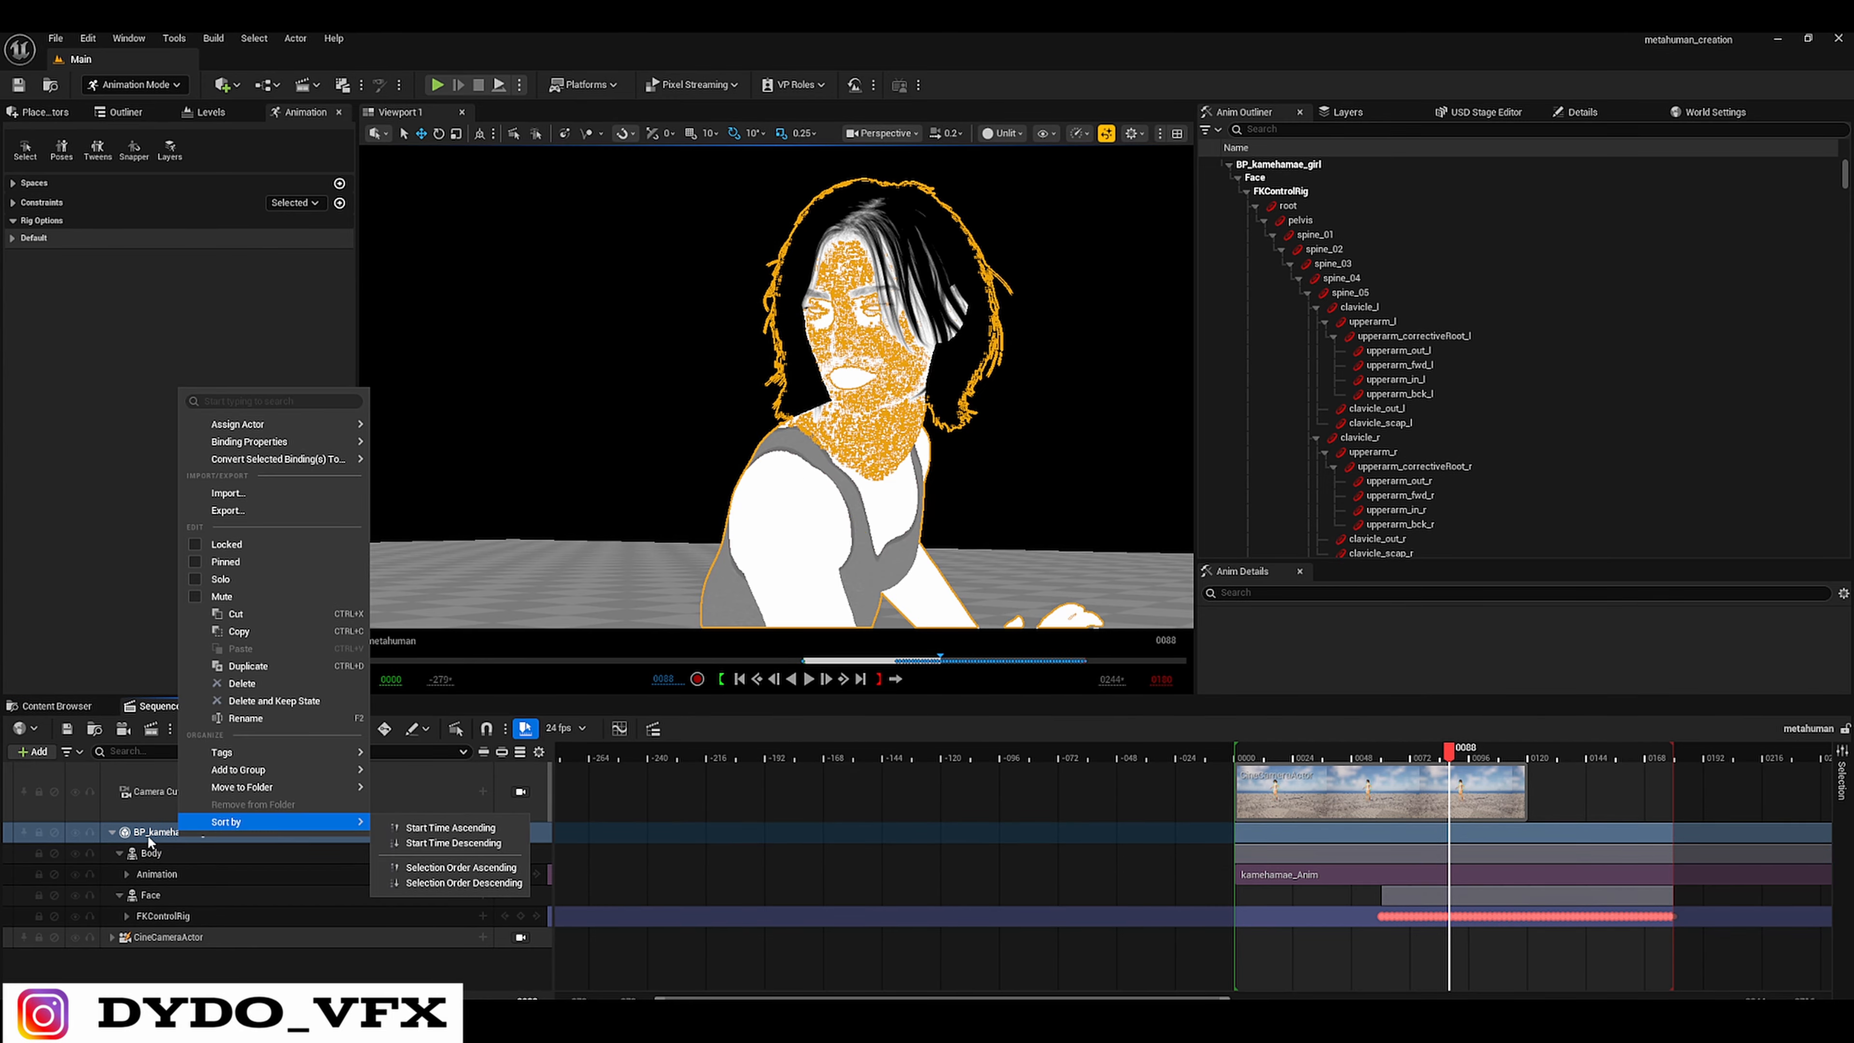
click(226, 510)
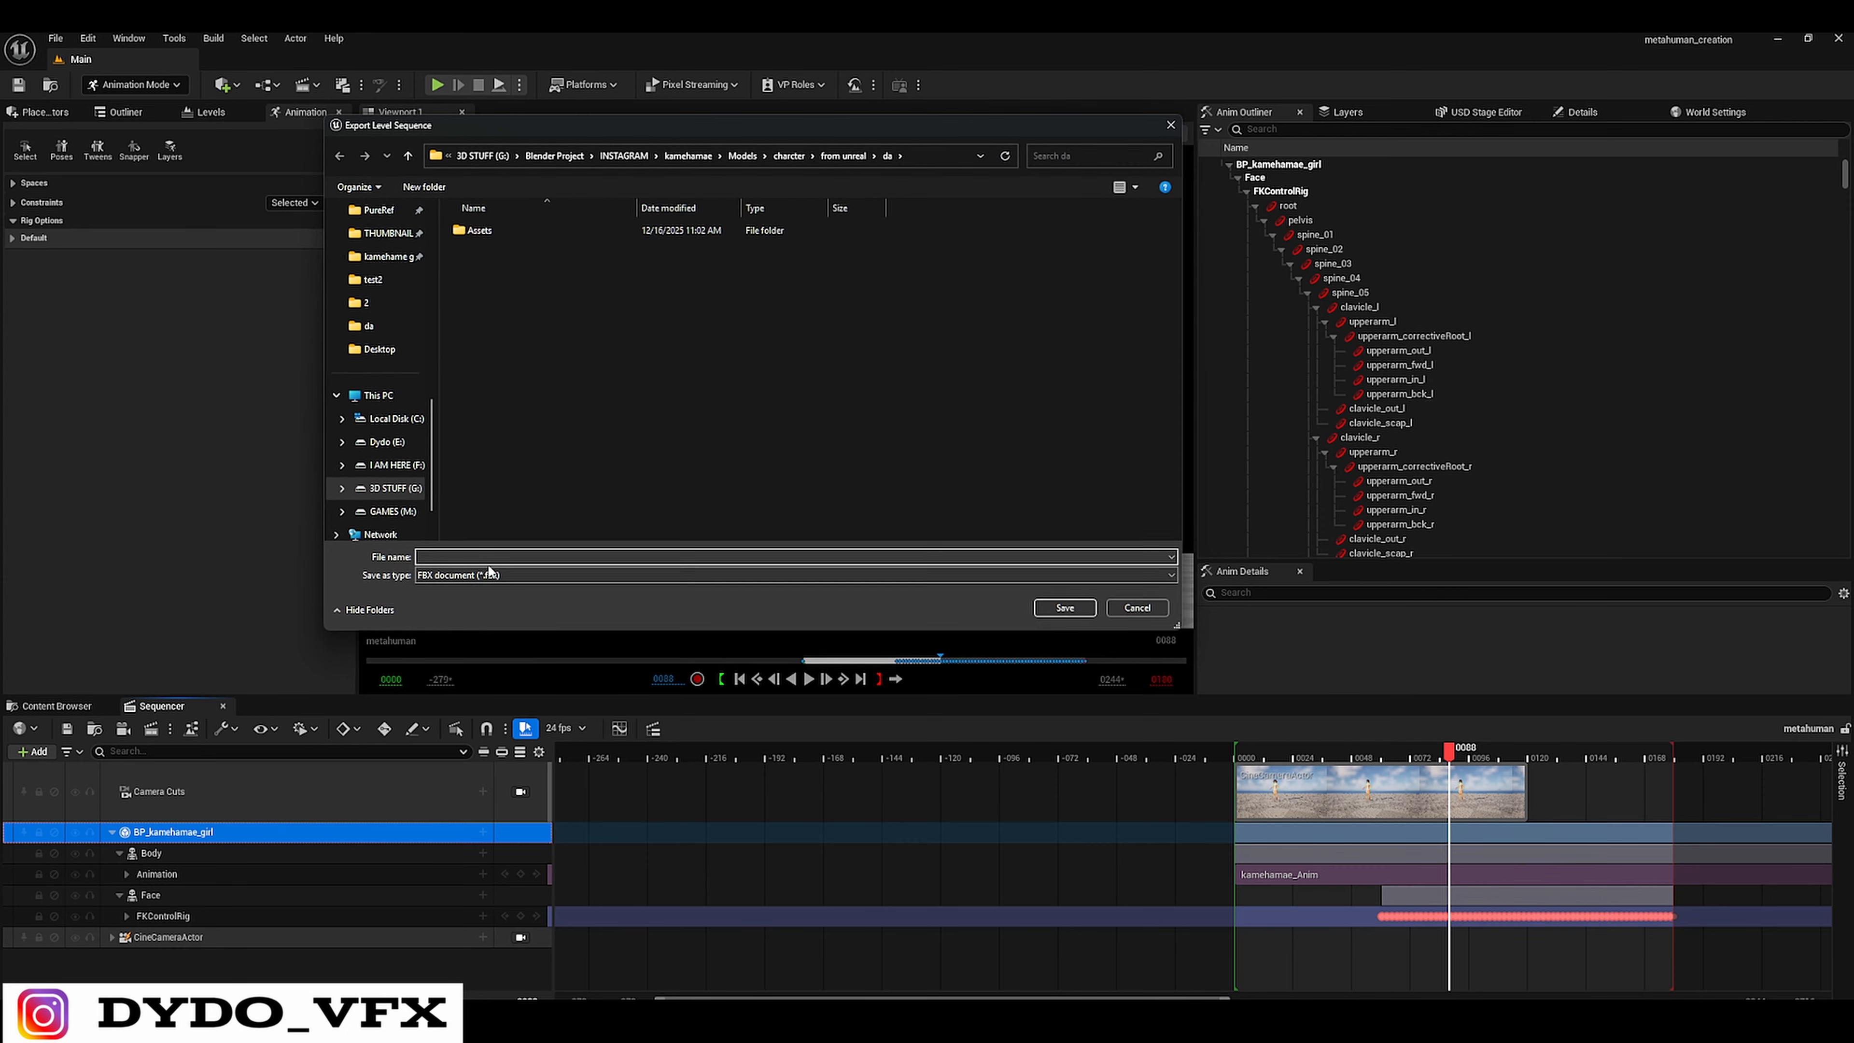
click(511, 575)
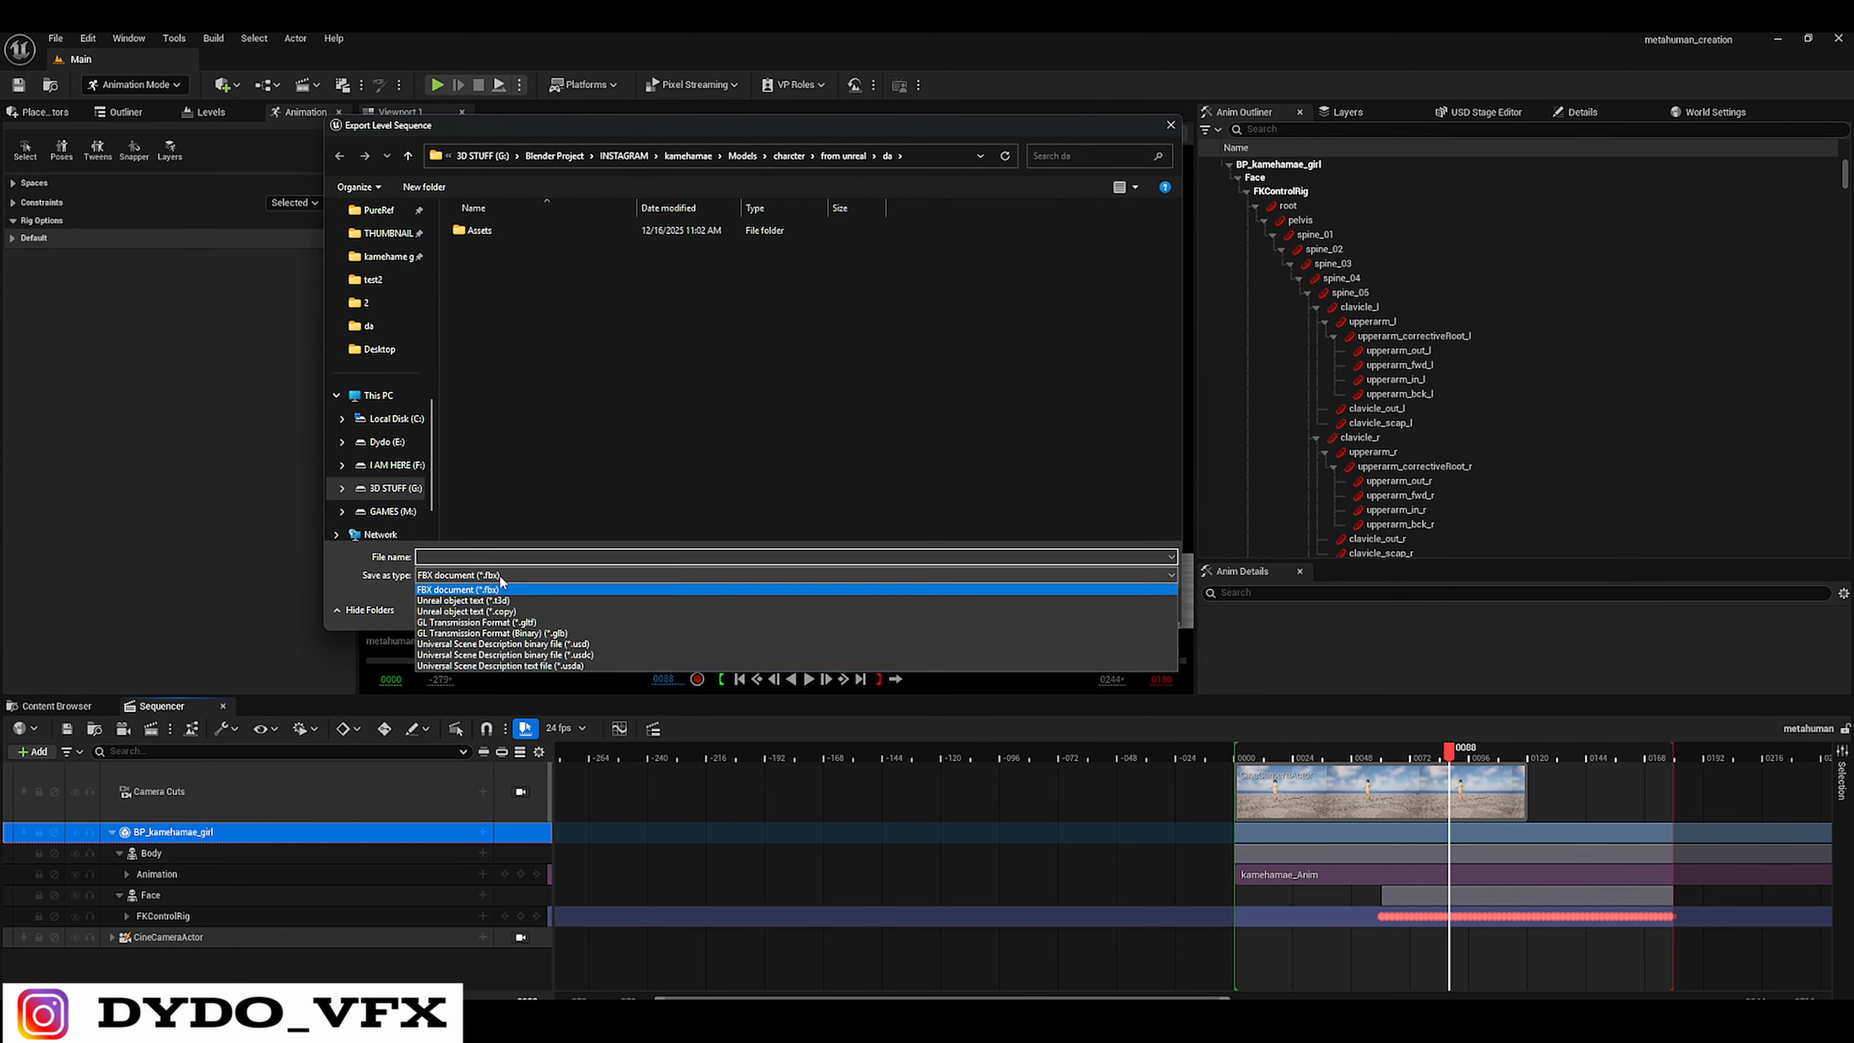
click(594, 655)
- Save the level sequence export in the Downloads folder under the file name asd
scroll(398, 287, up, 5)
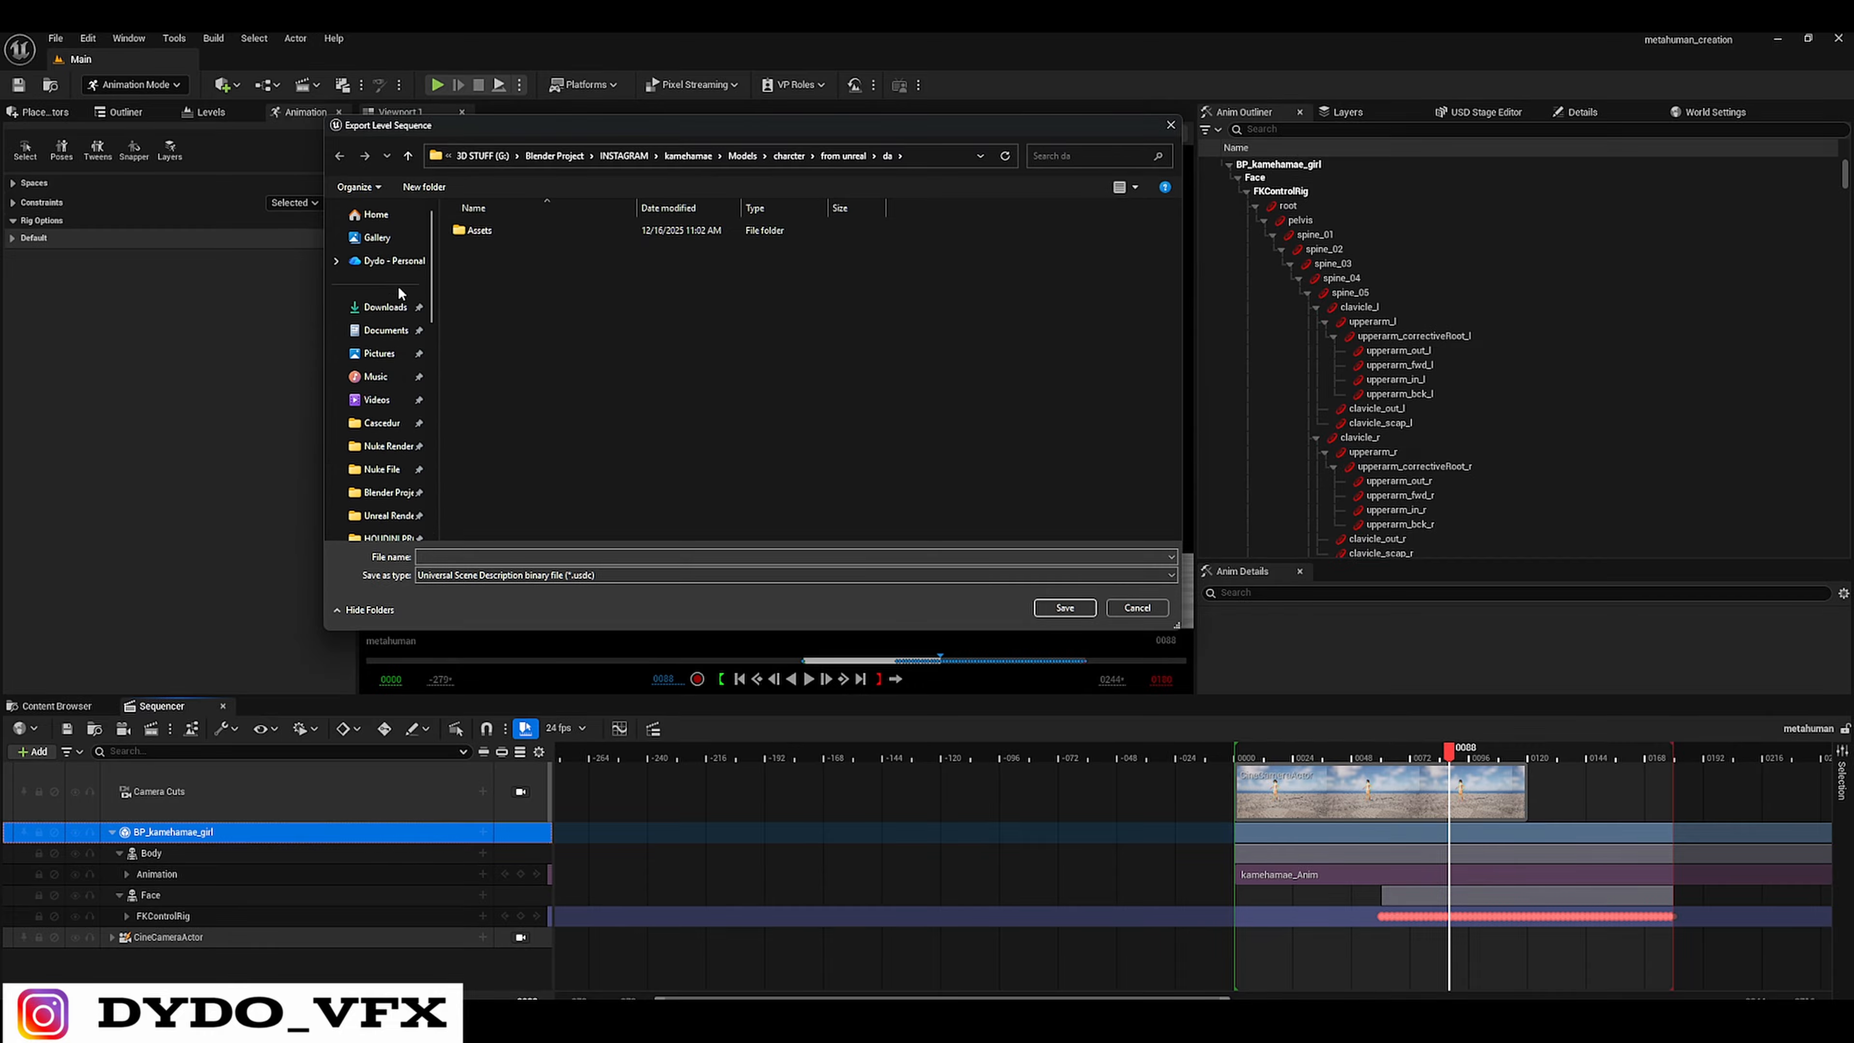
click(379, 307)
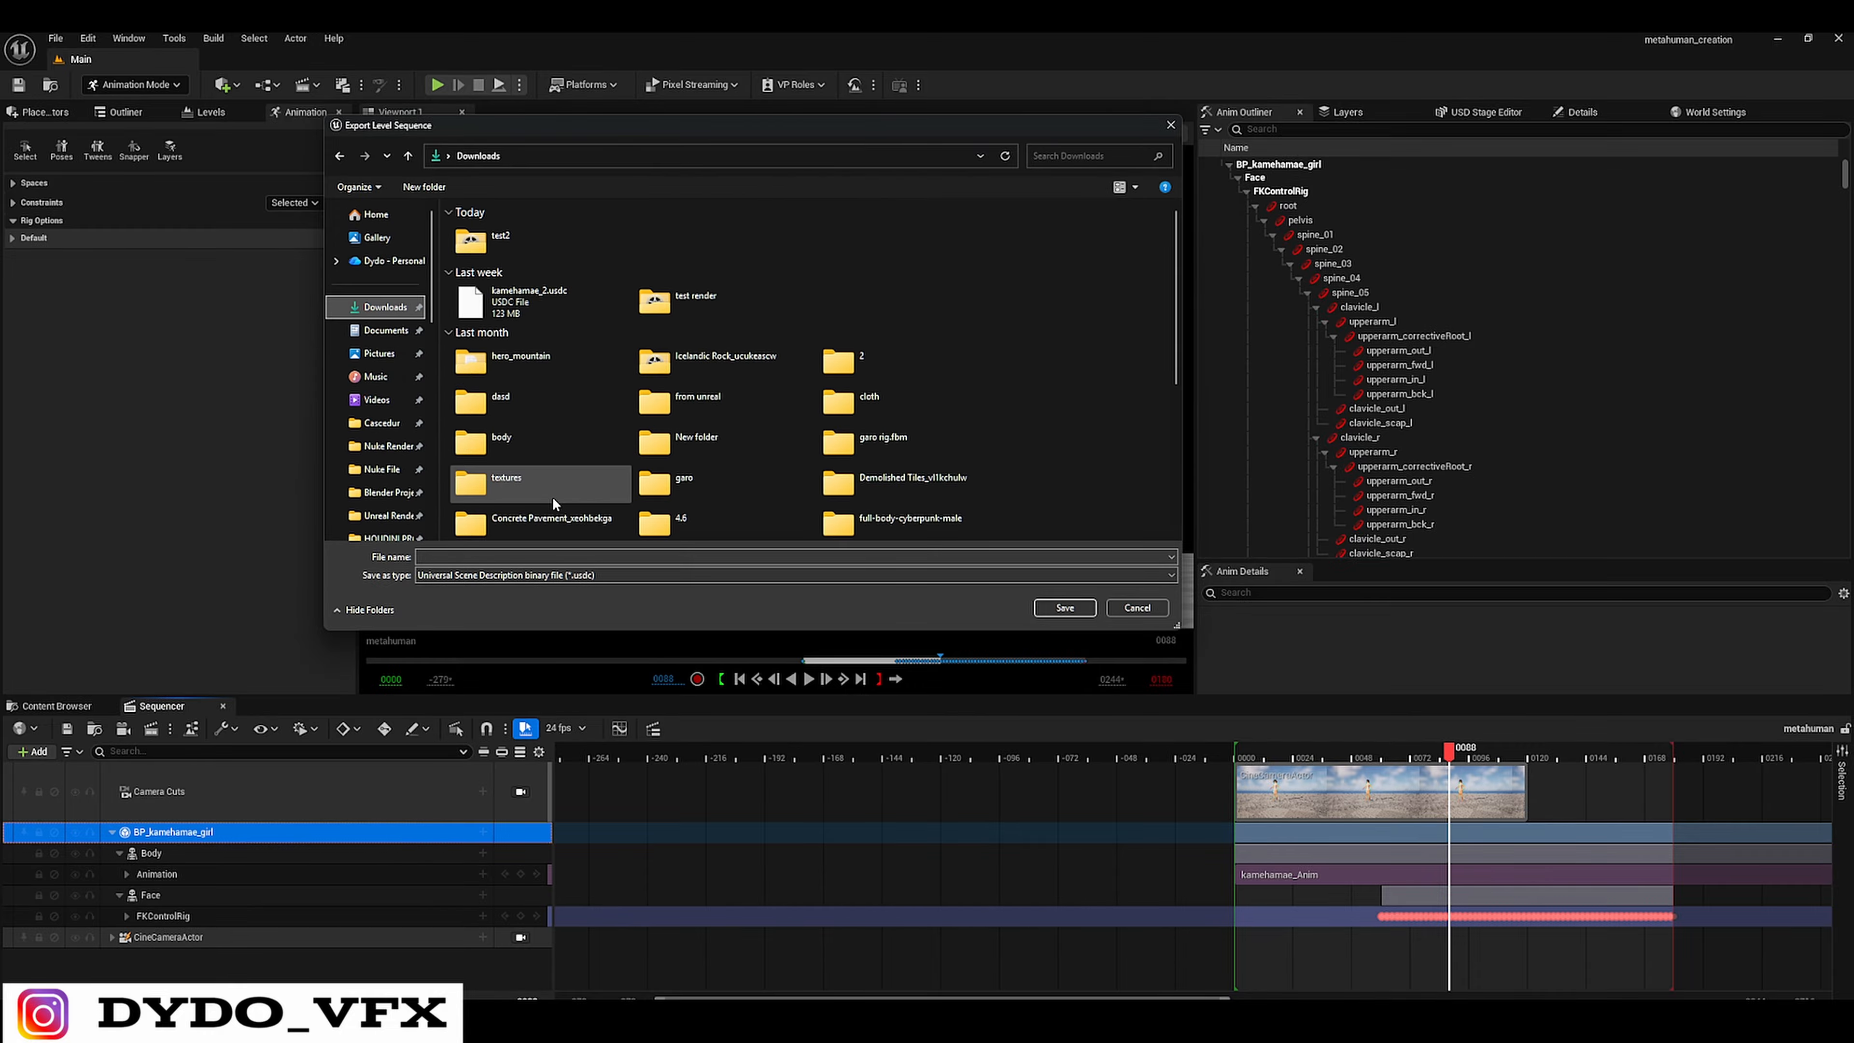
click(660, 557)
text(asd)
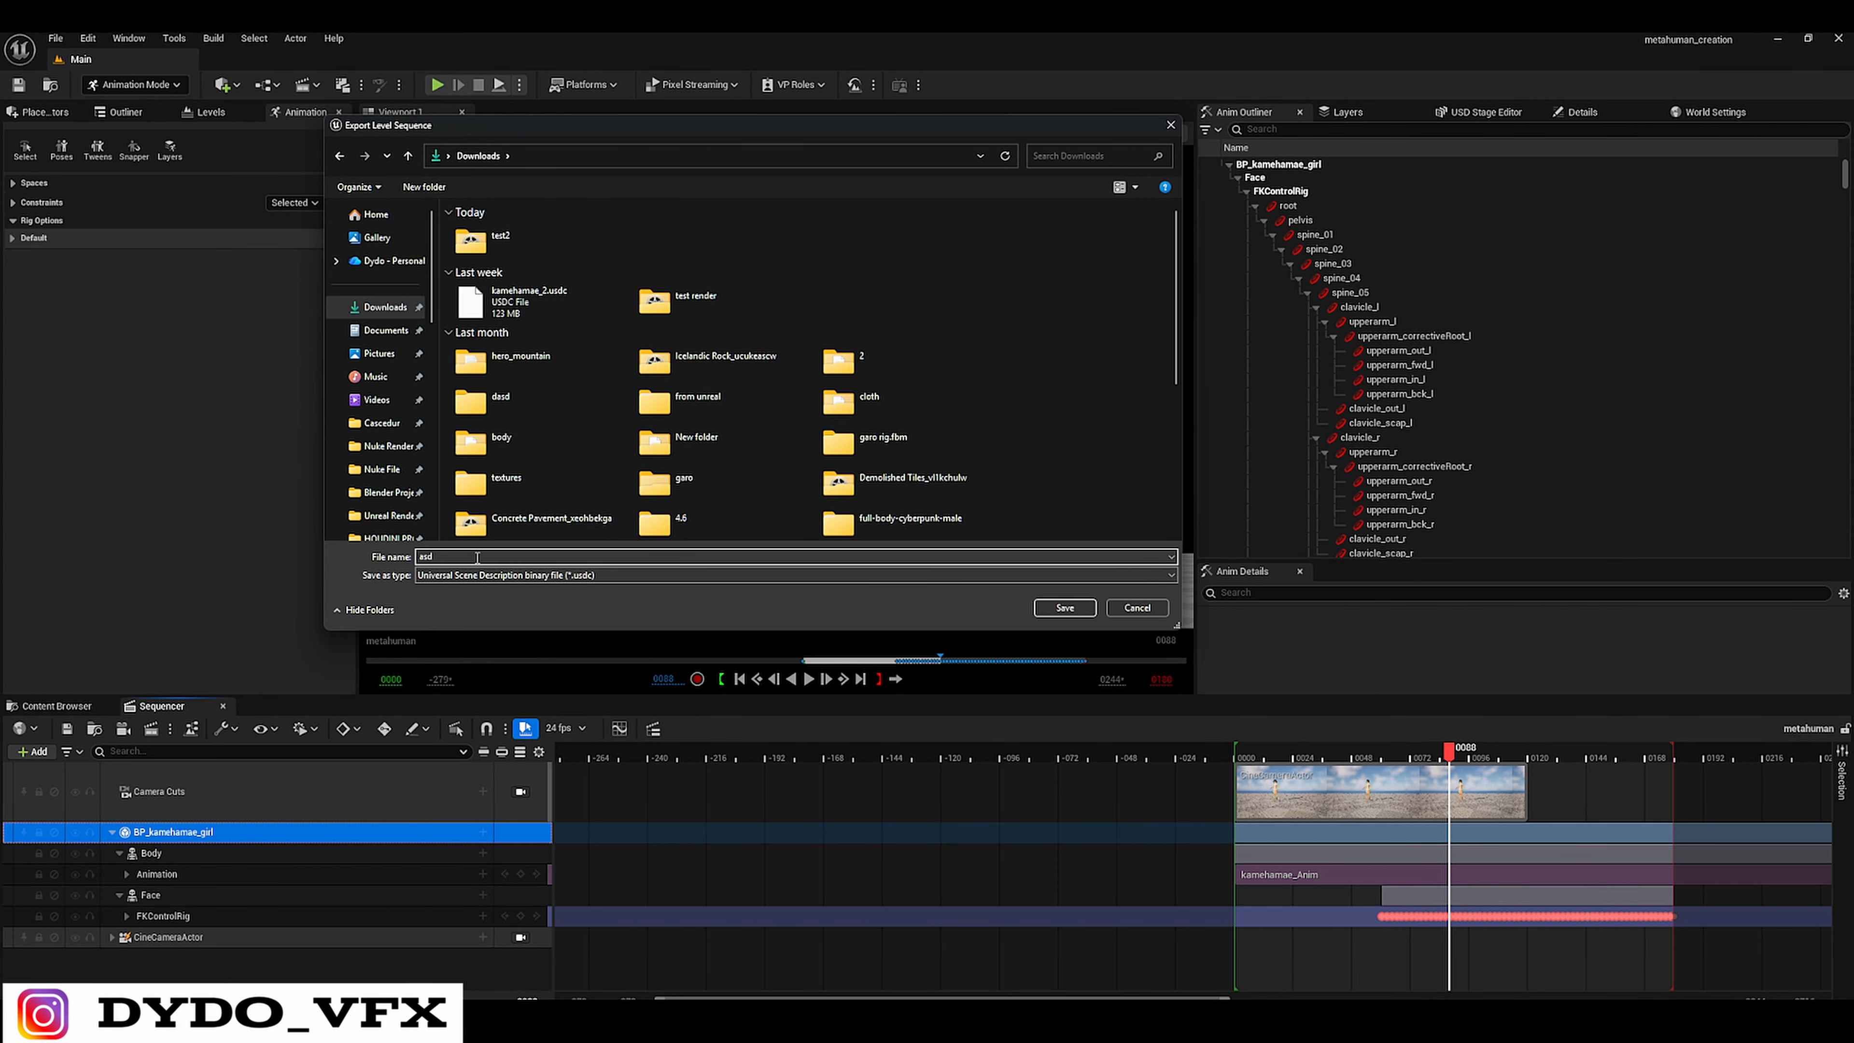
click(1064, 608)
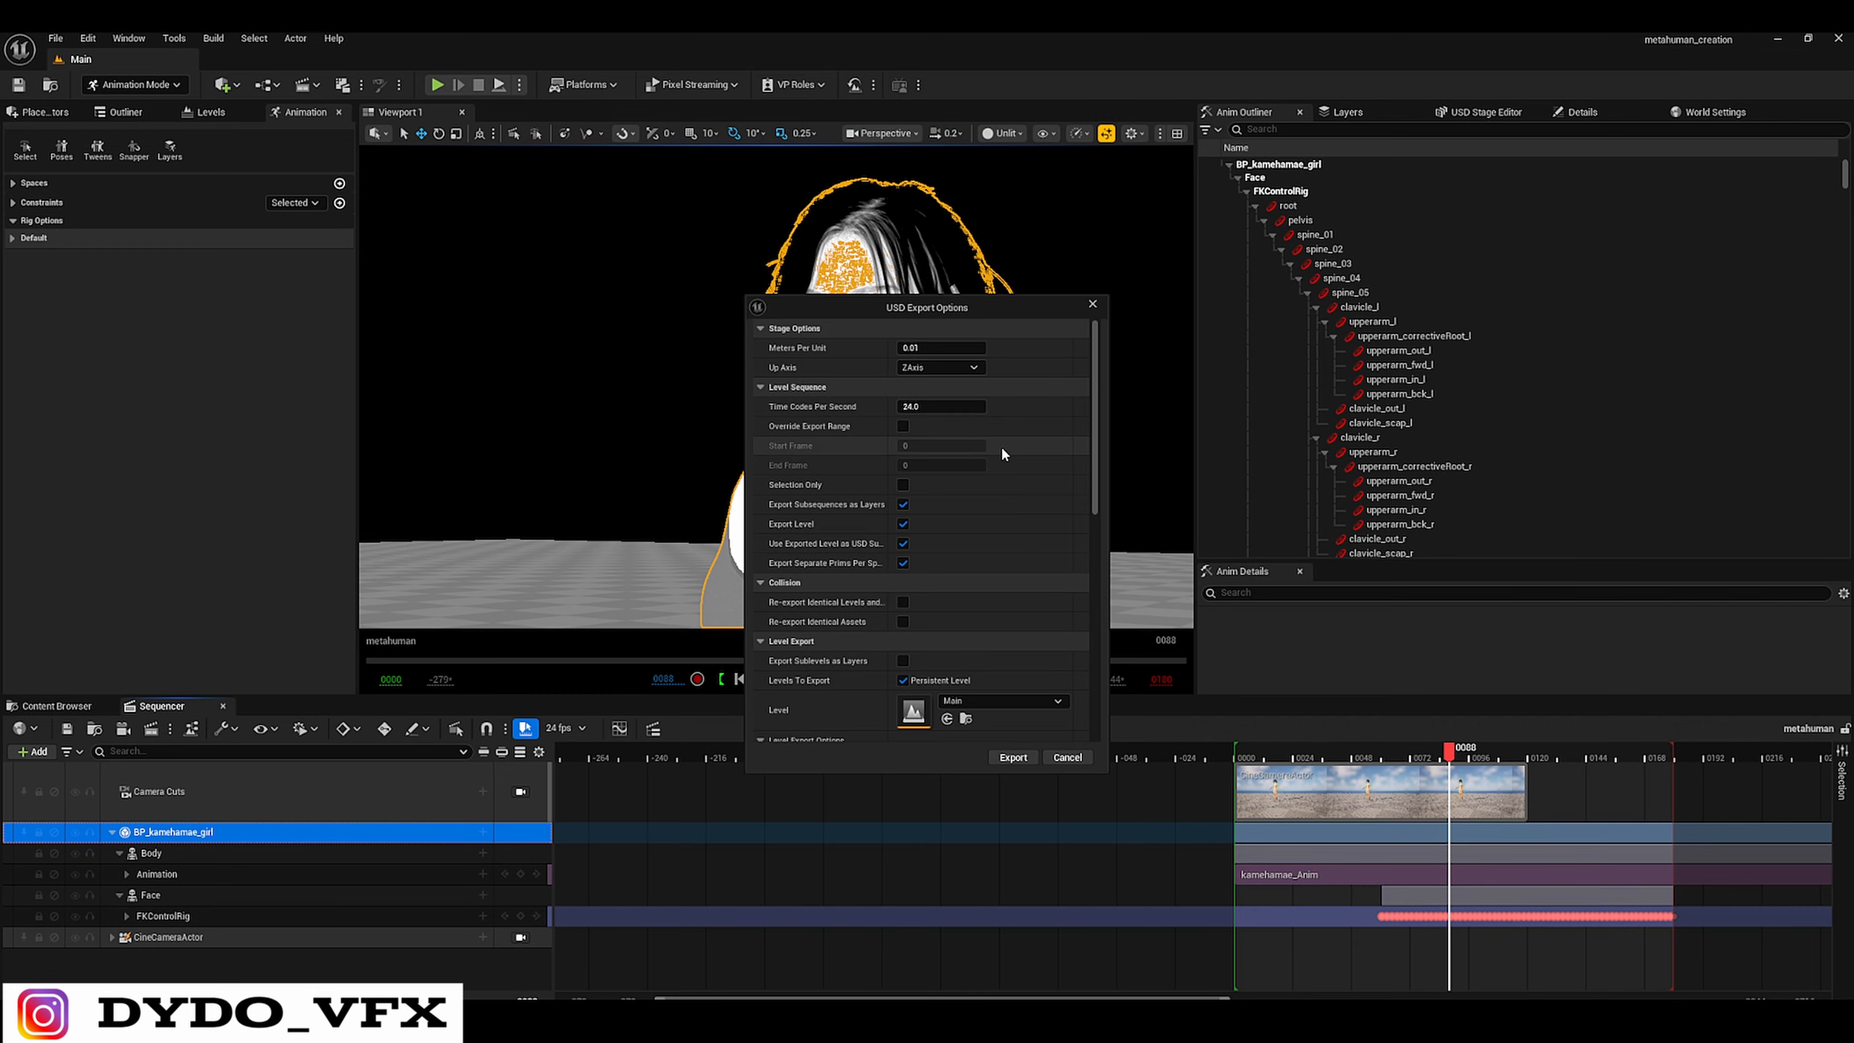
- Enable Selection Only in both the Level Sequence settings and the Level Export Options of the USD export
click(903, 488)
drag(973, 310, 1205, 314)
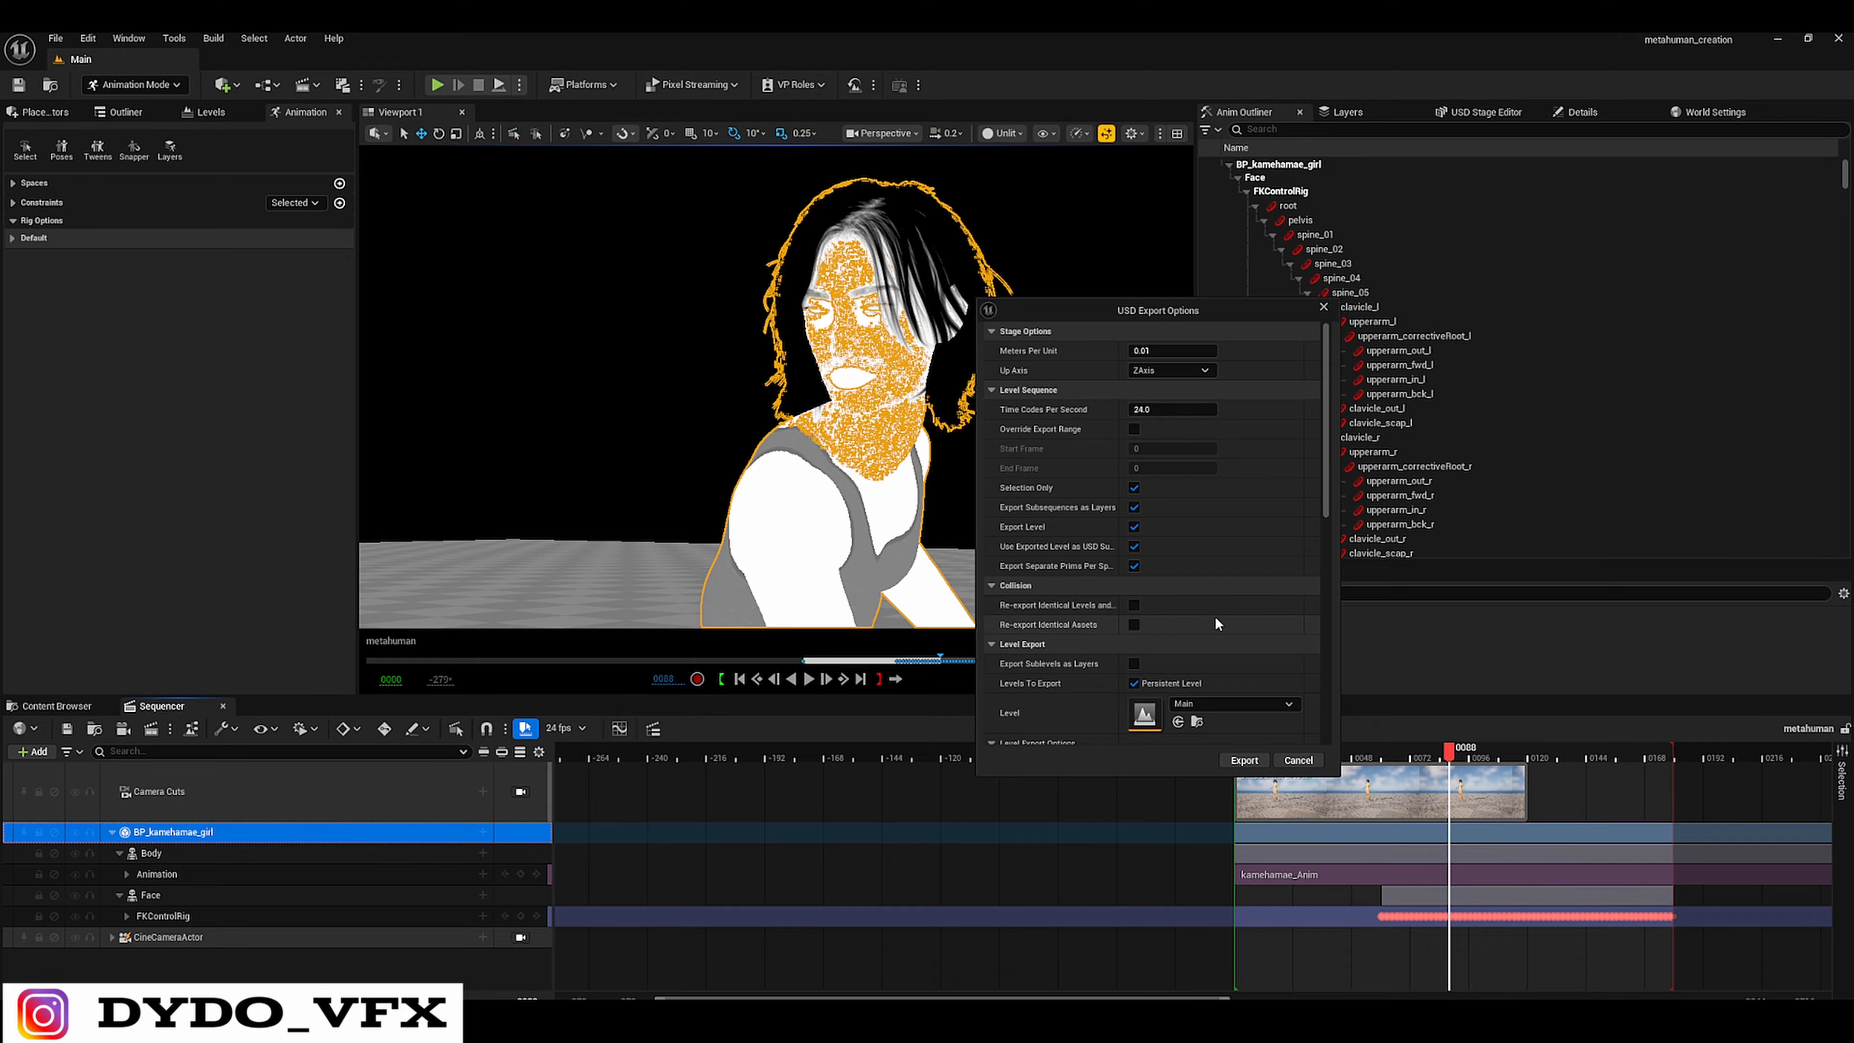
scroll(1215, 616, down, 2)
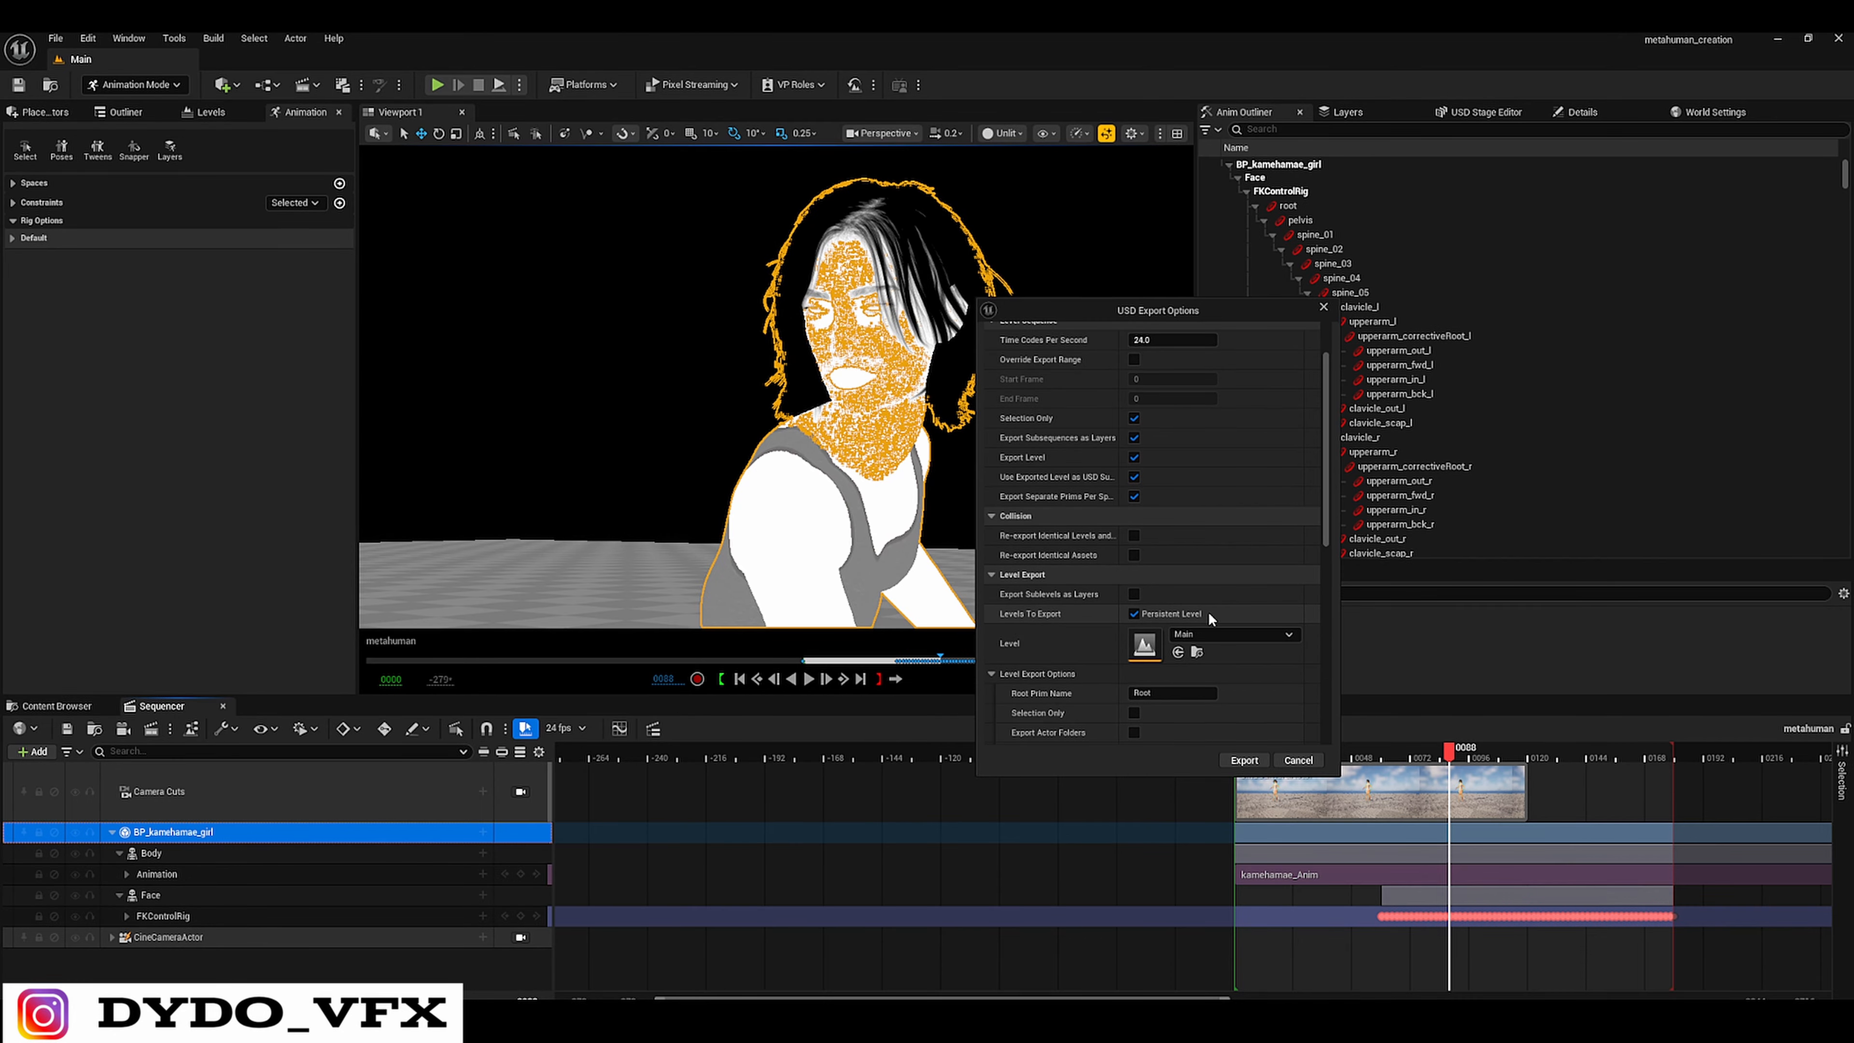
scroll(1207, 611, down, 2)
scroll(1152, 623, down, 1)
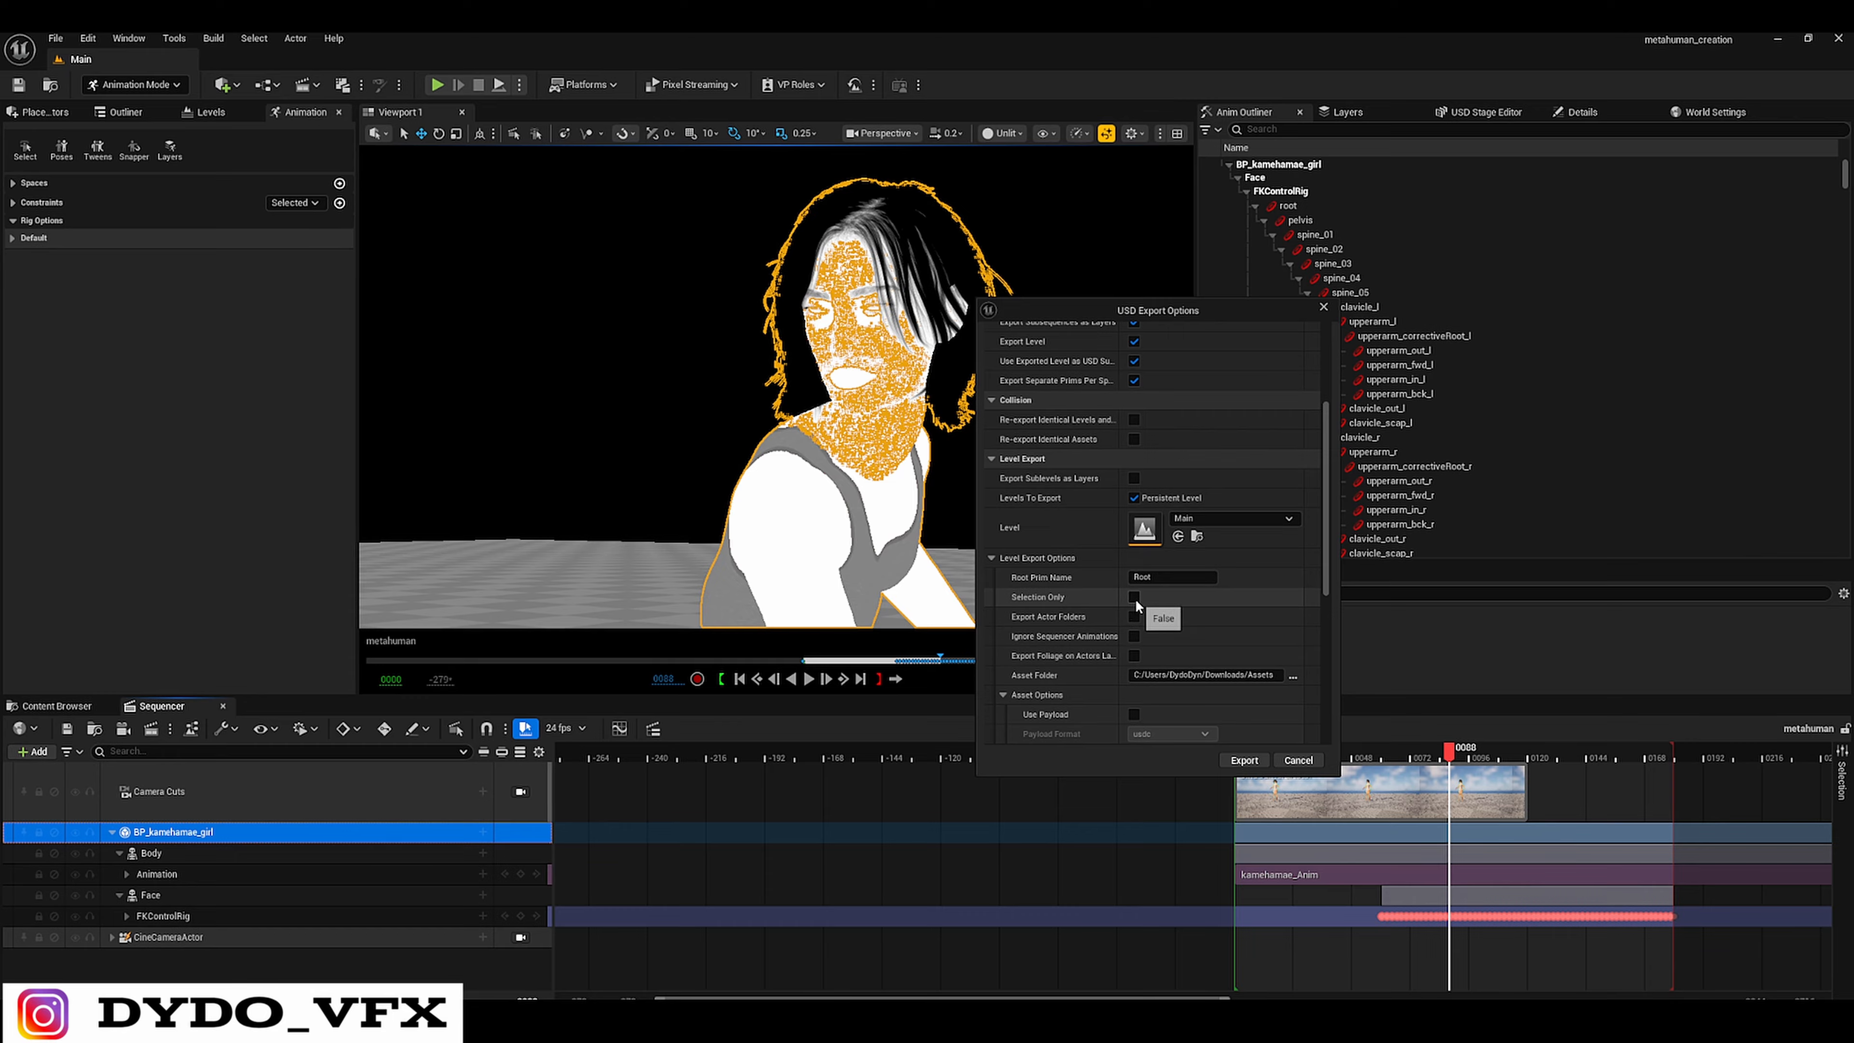
click(1133, 597)
- Enable Bake Materials in the asset options and set the Highest Mesh LOD to 0
scroll(1114, 642, down, 2)
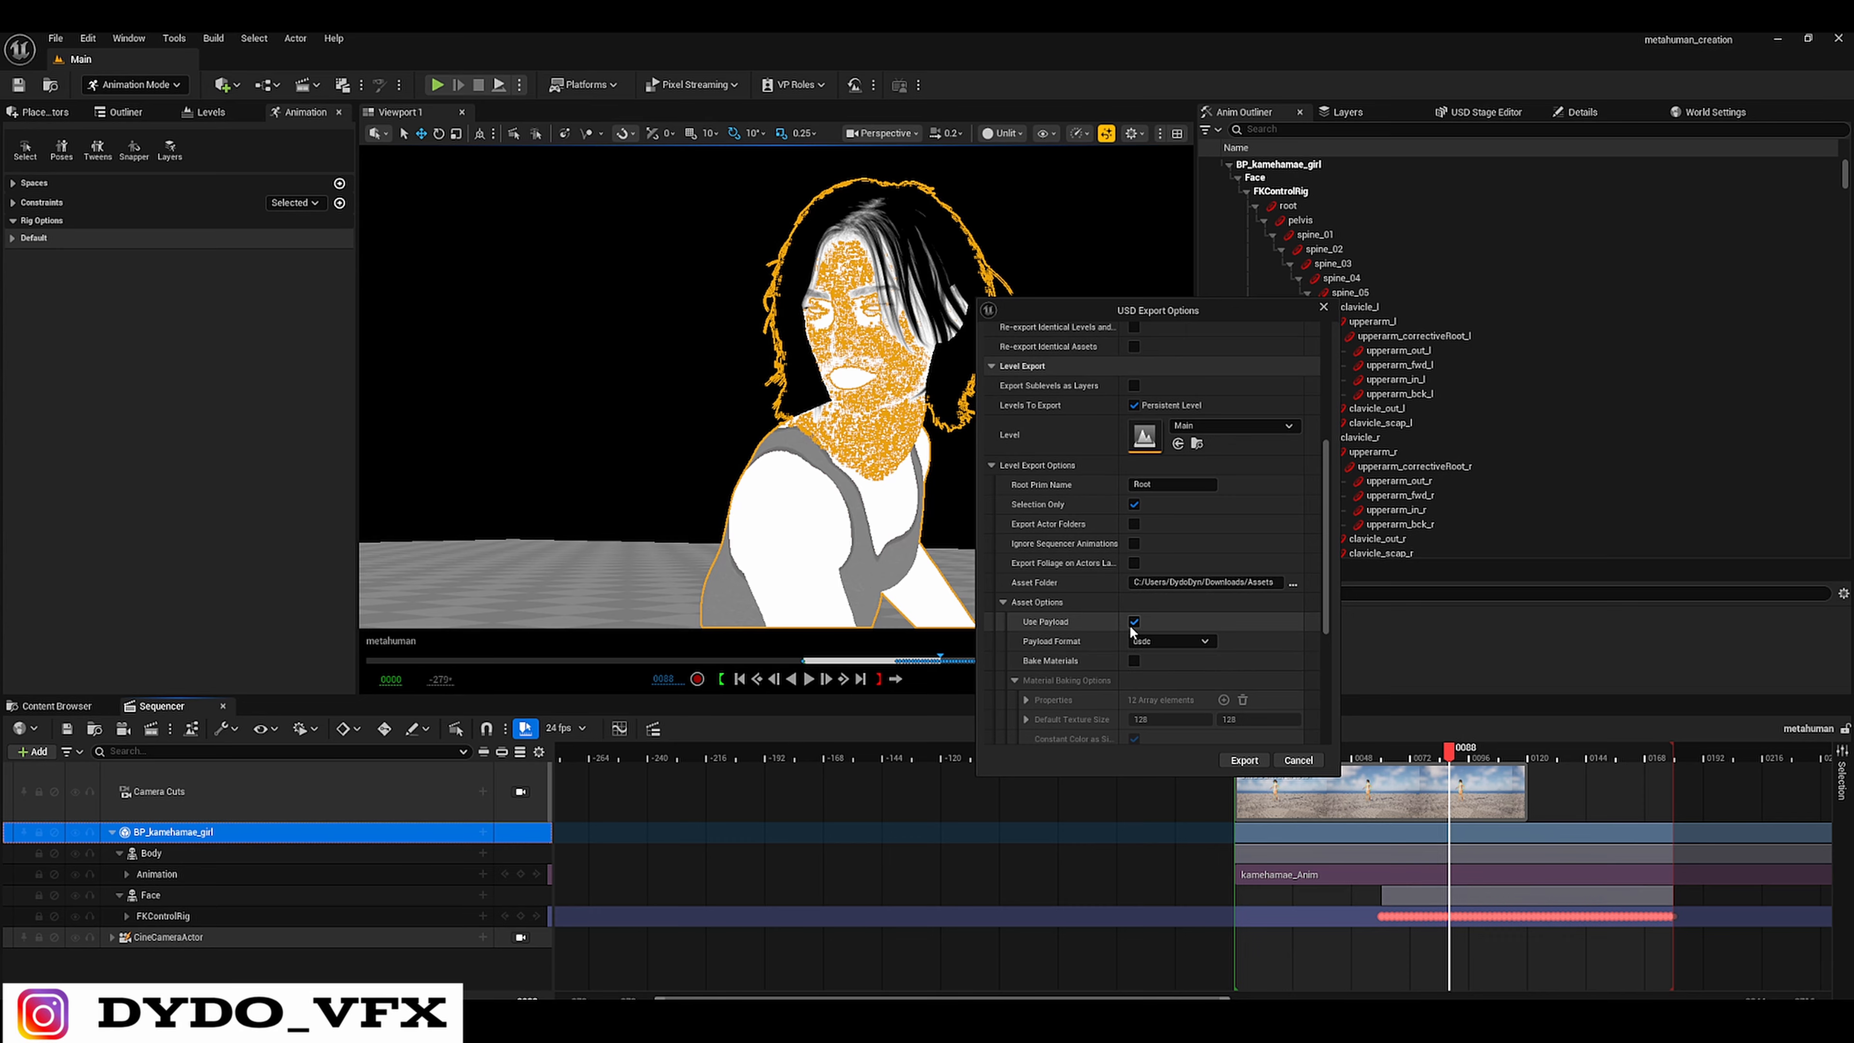
click(1132, 661)
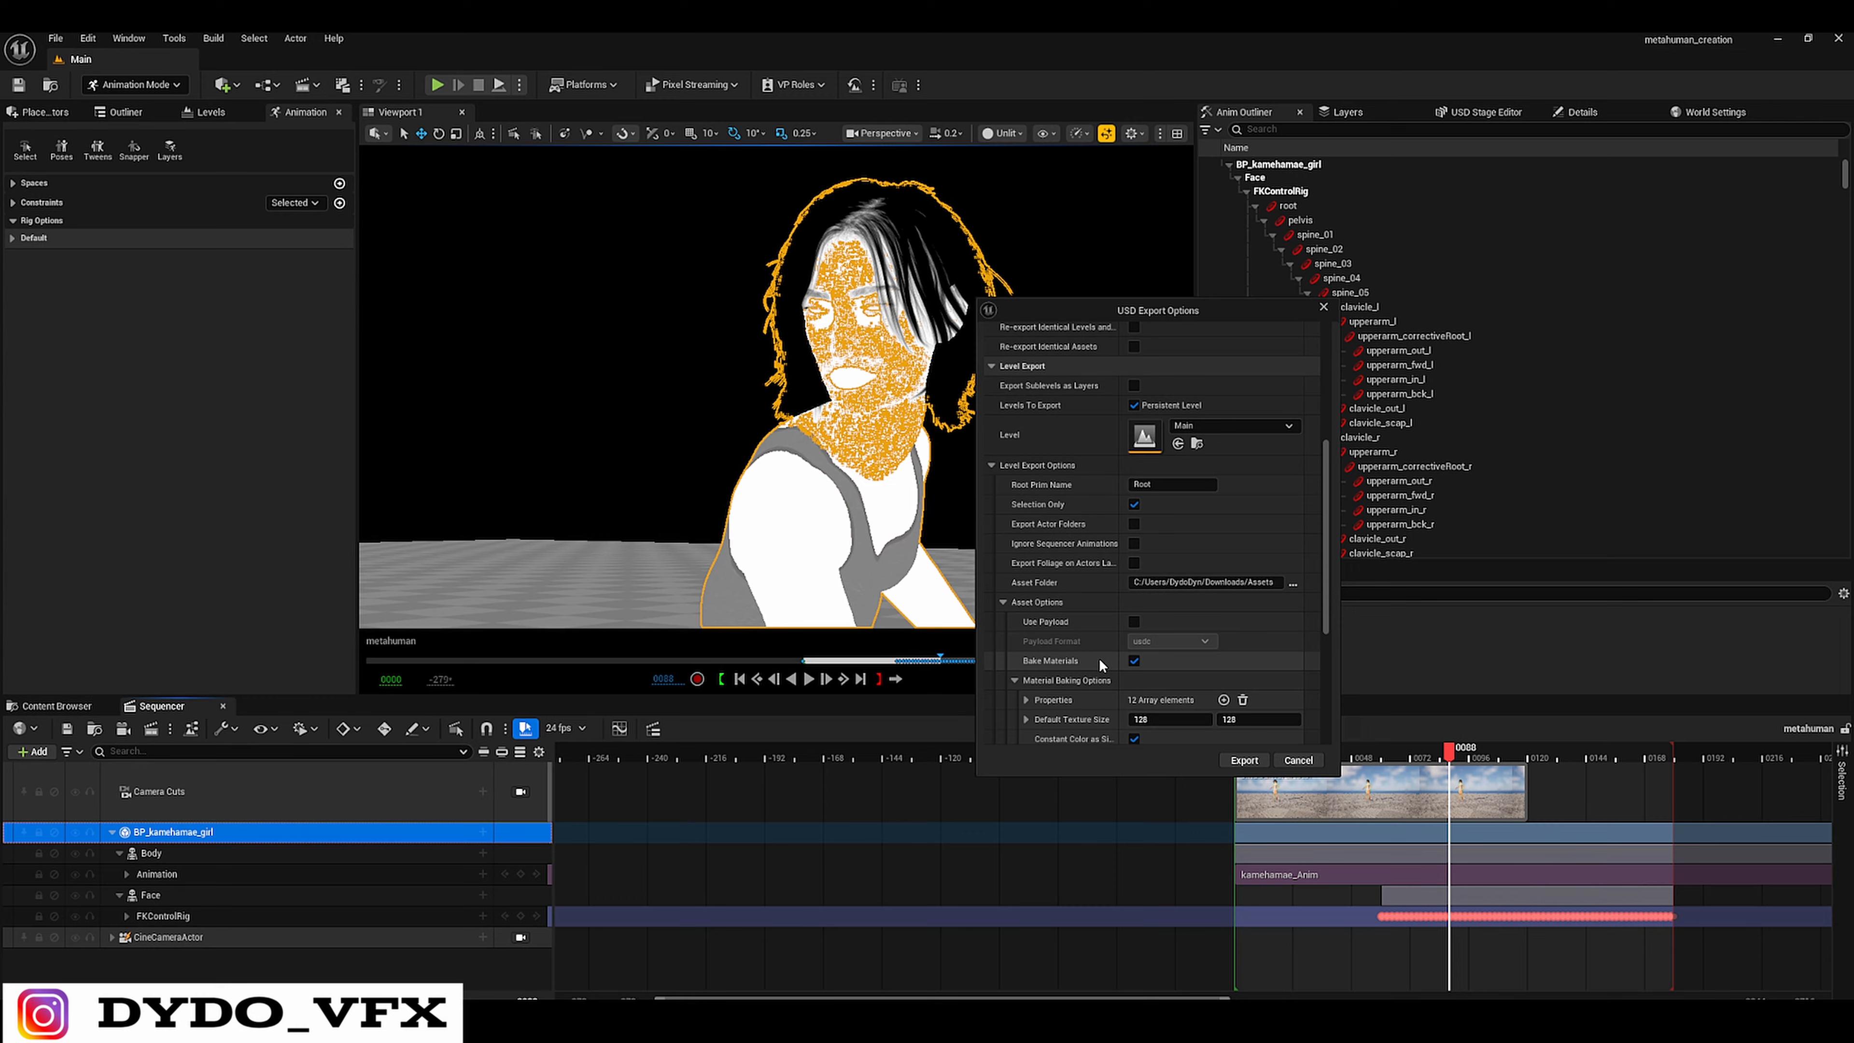
click(1014, 679)
scroll(1031, 649, down, 3)
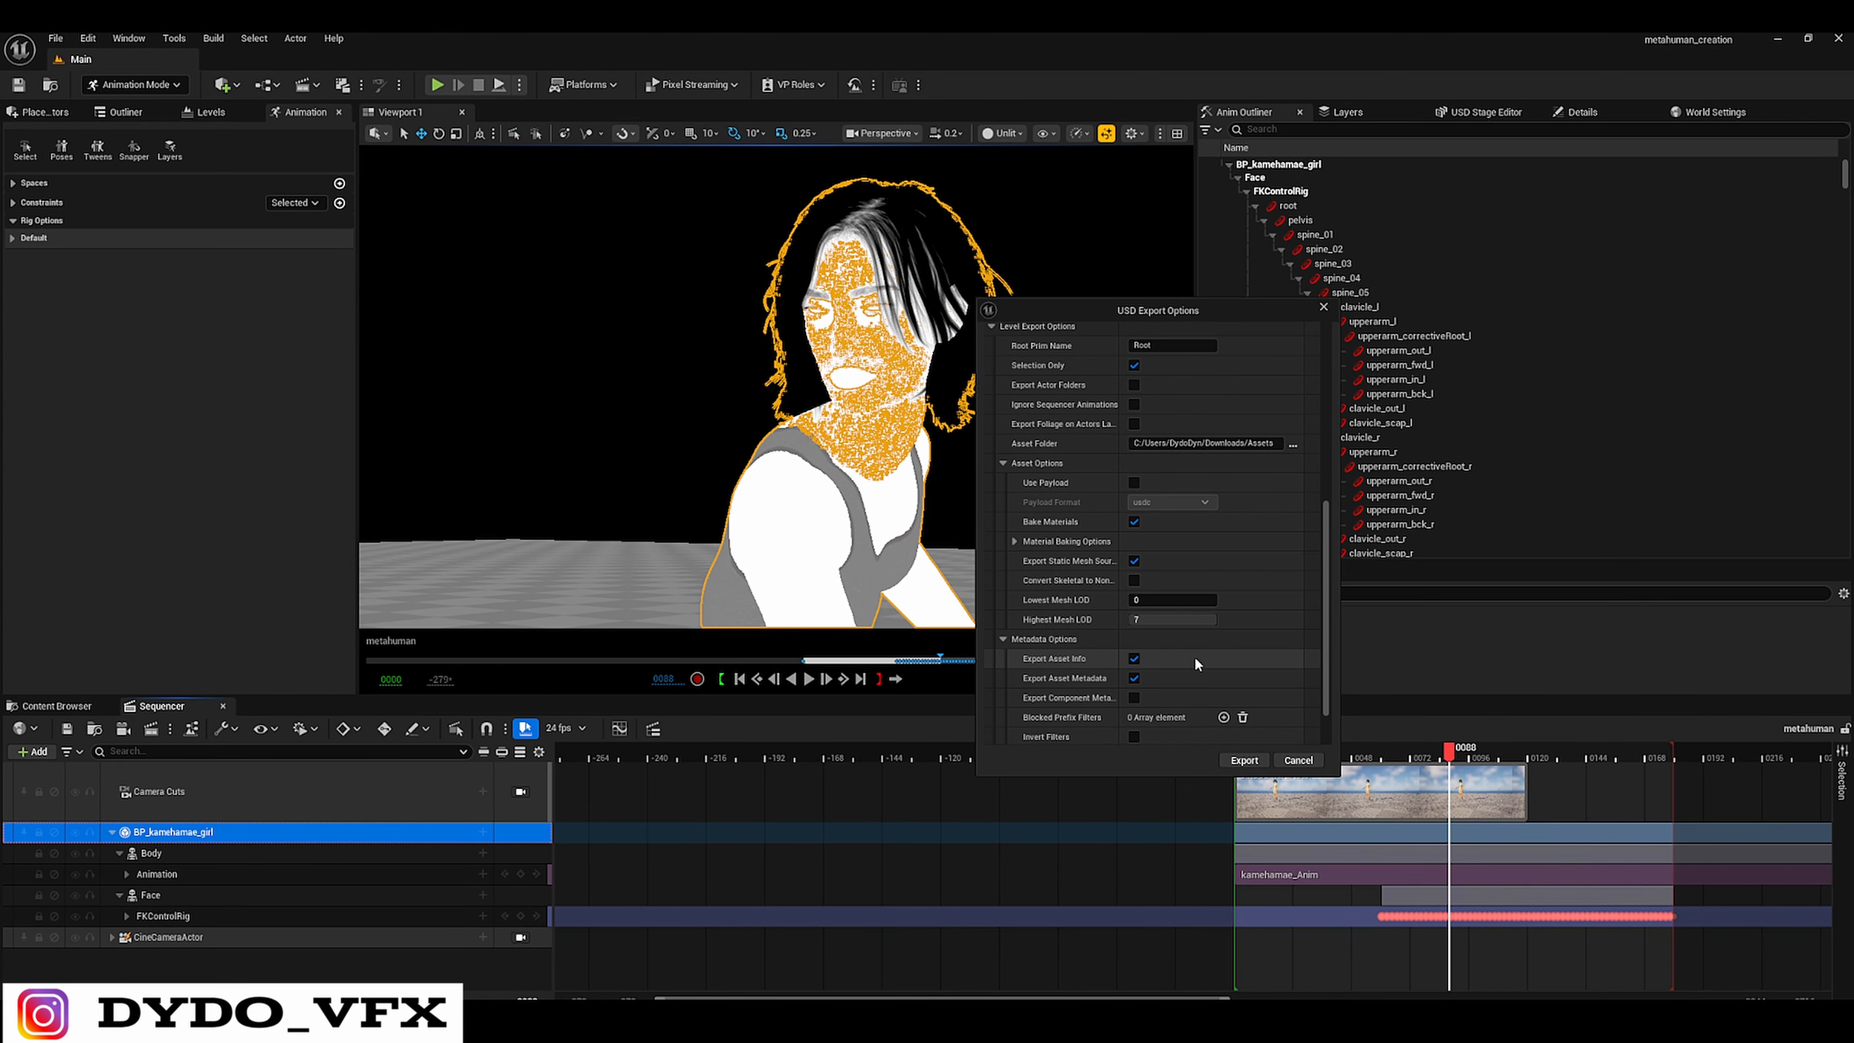
click(1172, 620)
text(0)
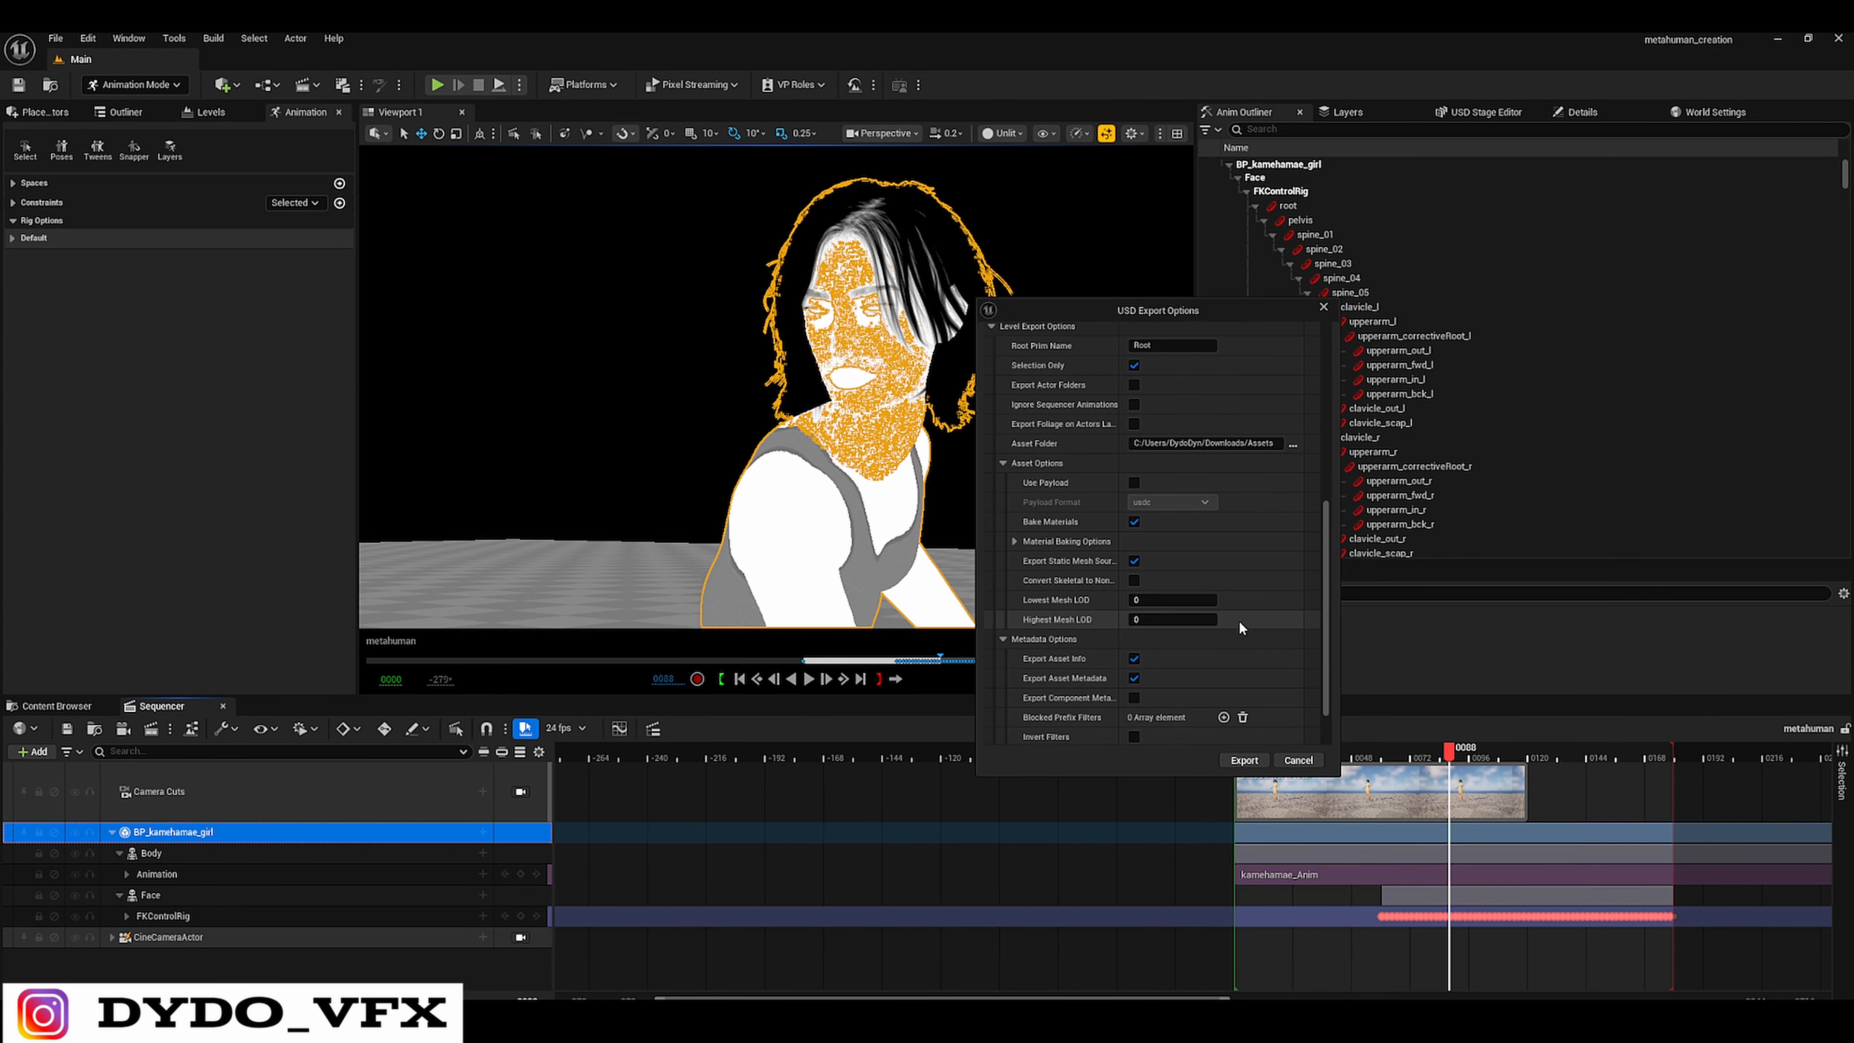
- Set the Landscape Bake Resolution to 1 by 1
scroll(1212, 683, down, 1)
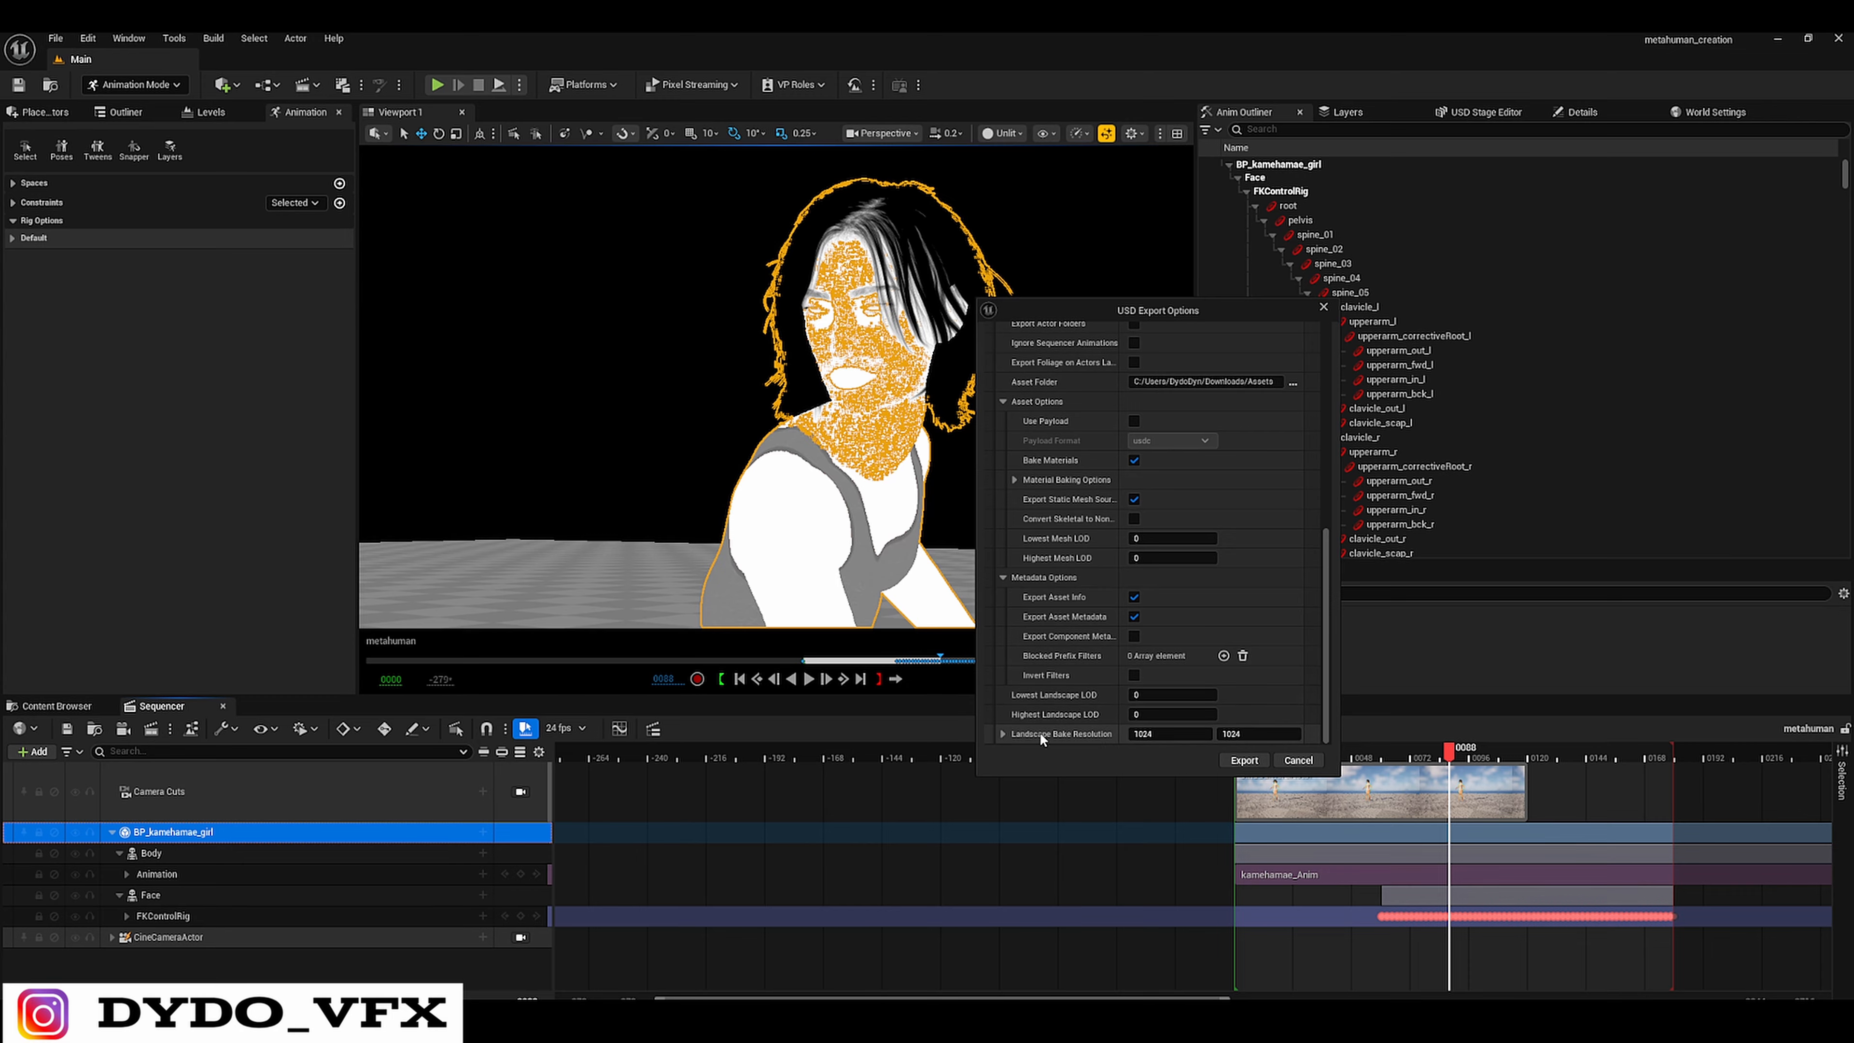
click(1147, 735)
text(1)
click(1242, 735)
text(1)
click(1303, 724)
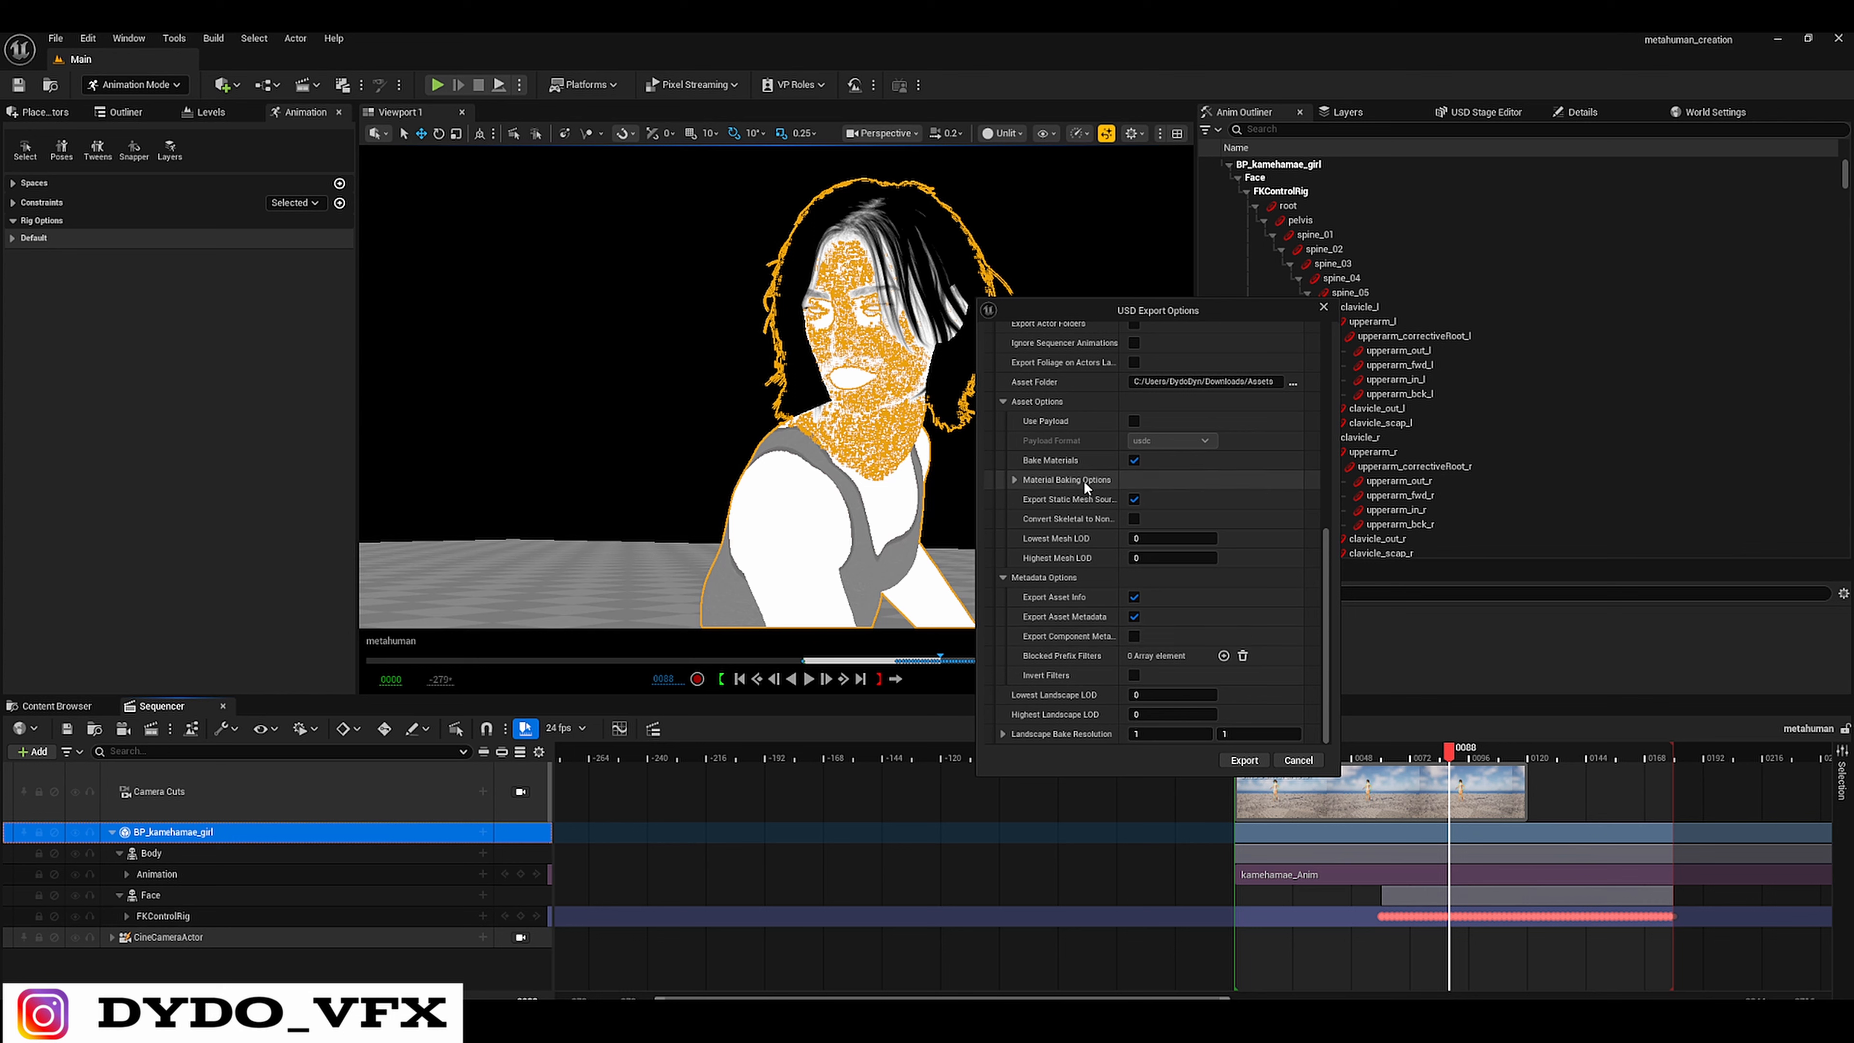
- Set the horizontal Default Texture Size in the Material Baking Options to 2048, keeping Use Payload disabled
click(1133, 421)
scroll(1103, 668, up, 3)
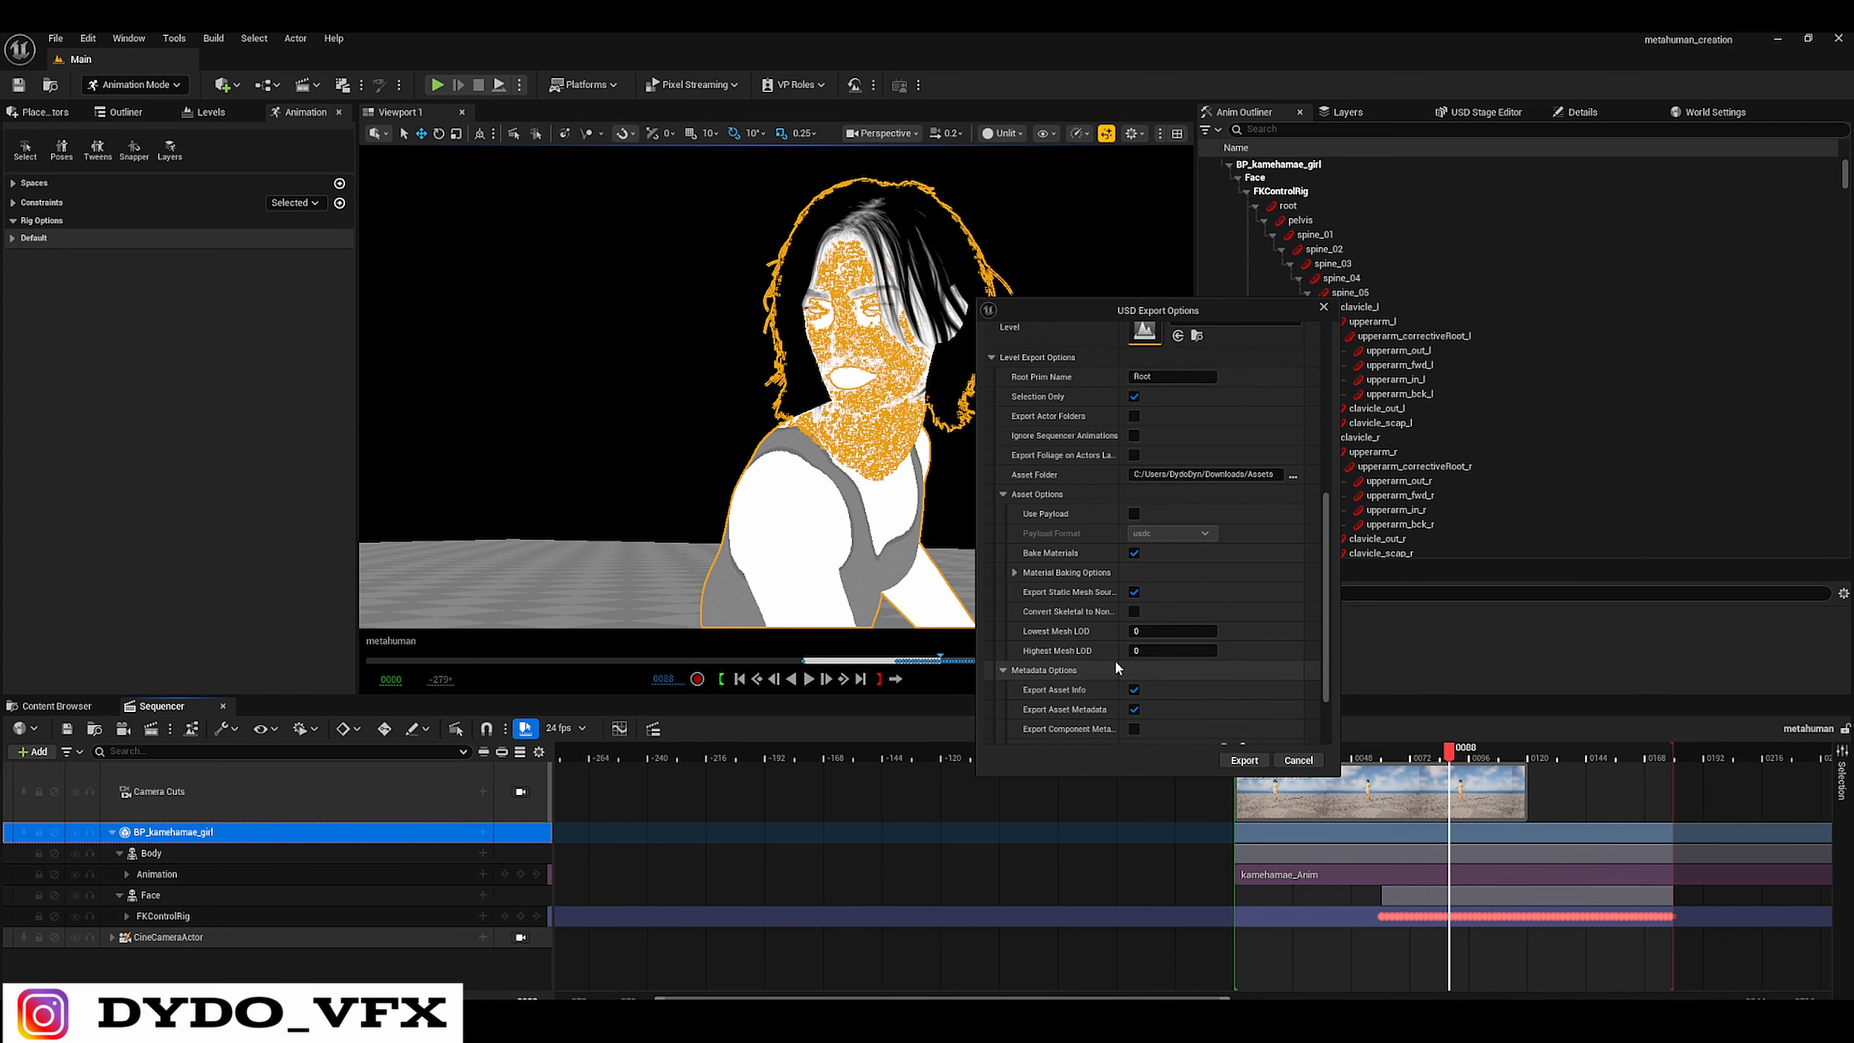
scroll(1115, 661, up, 1)
click(1023, 593)
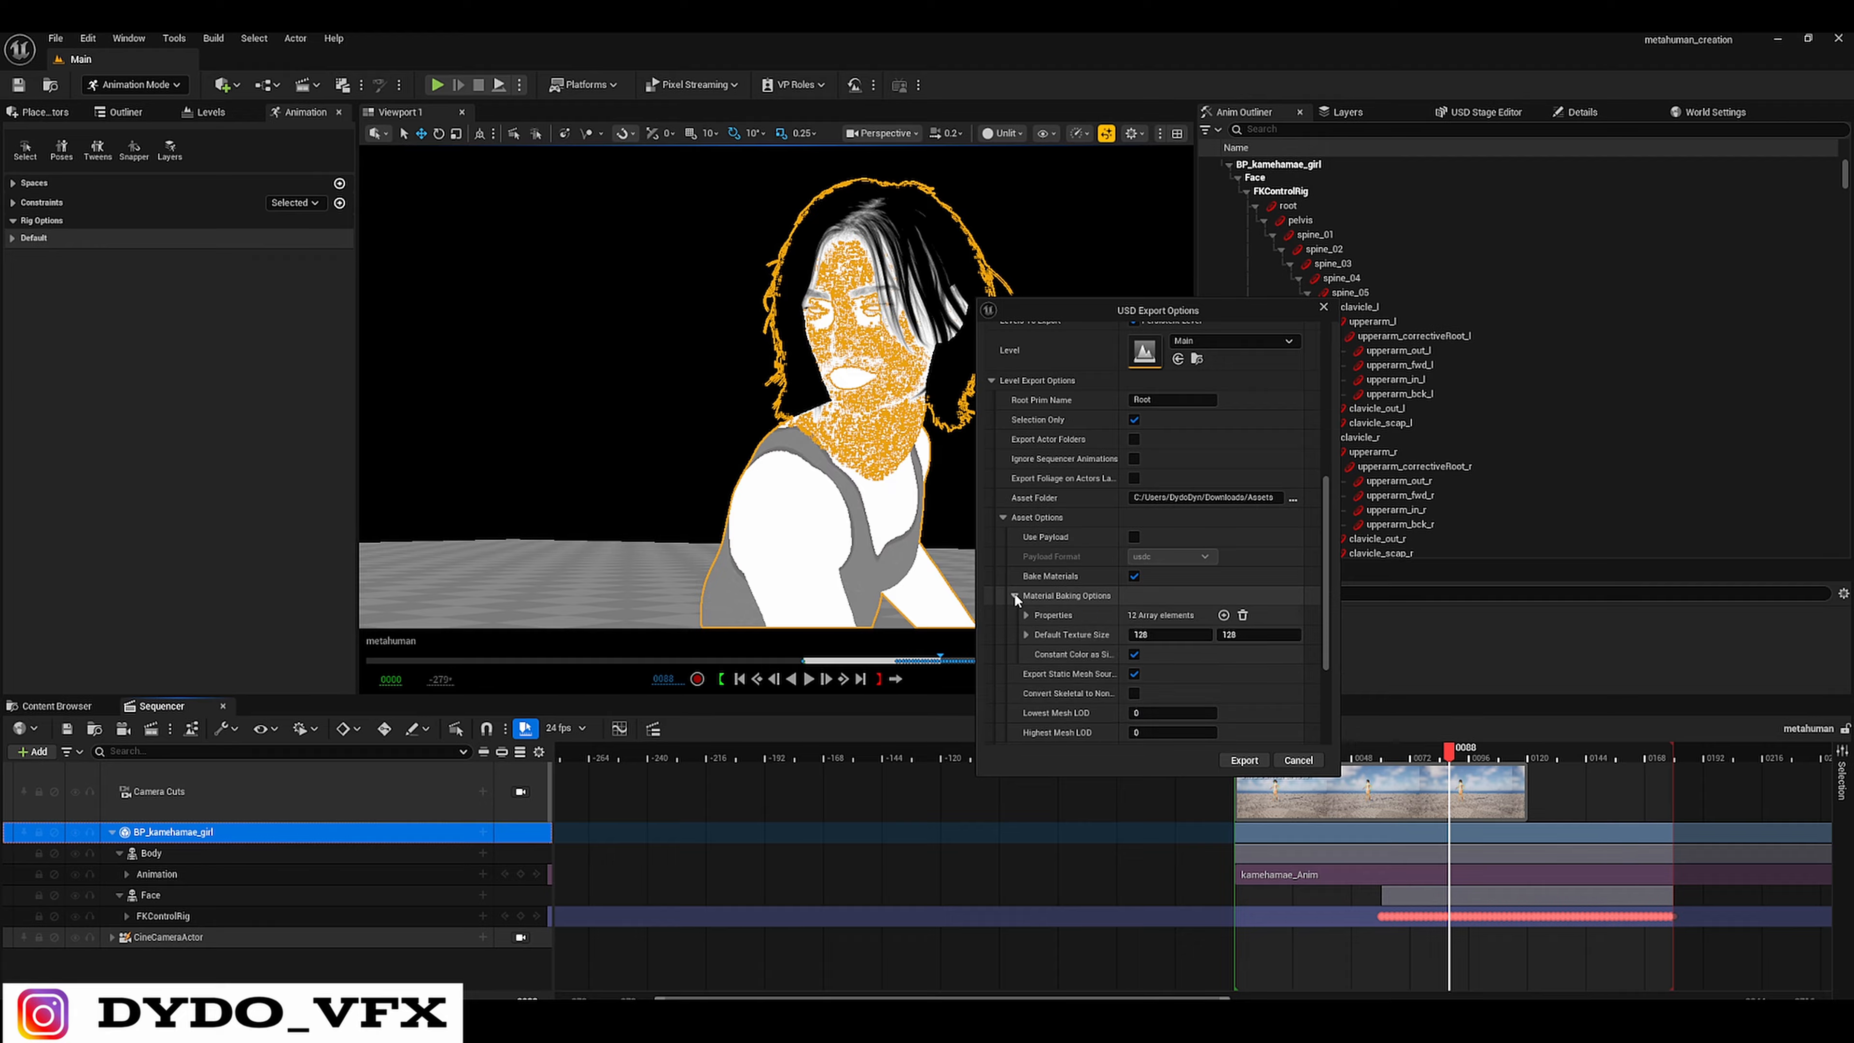
click(1171, 633)
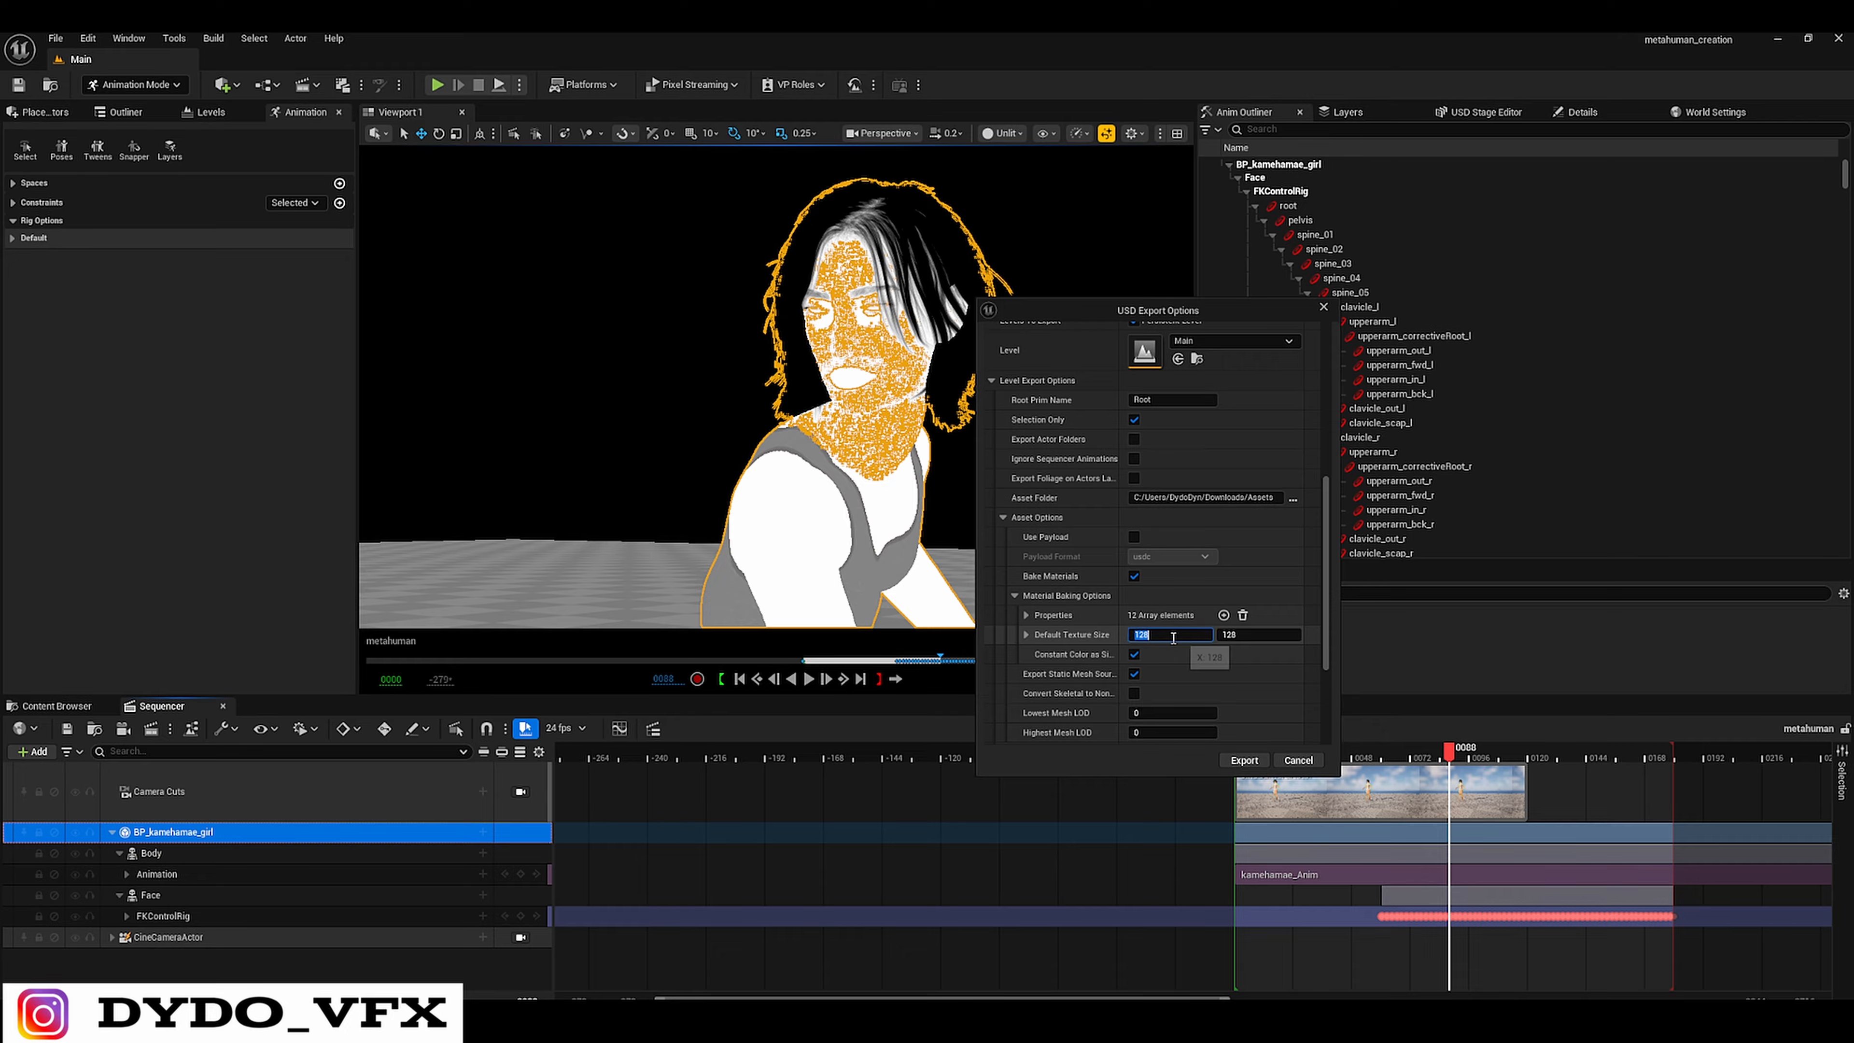
text(204)
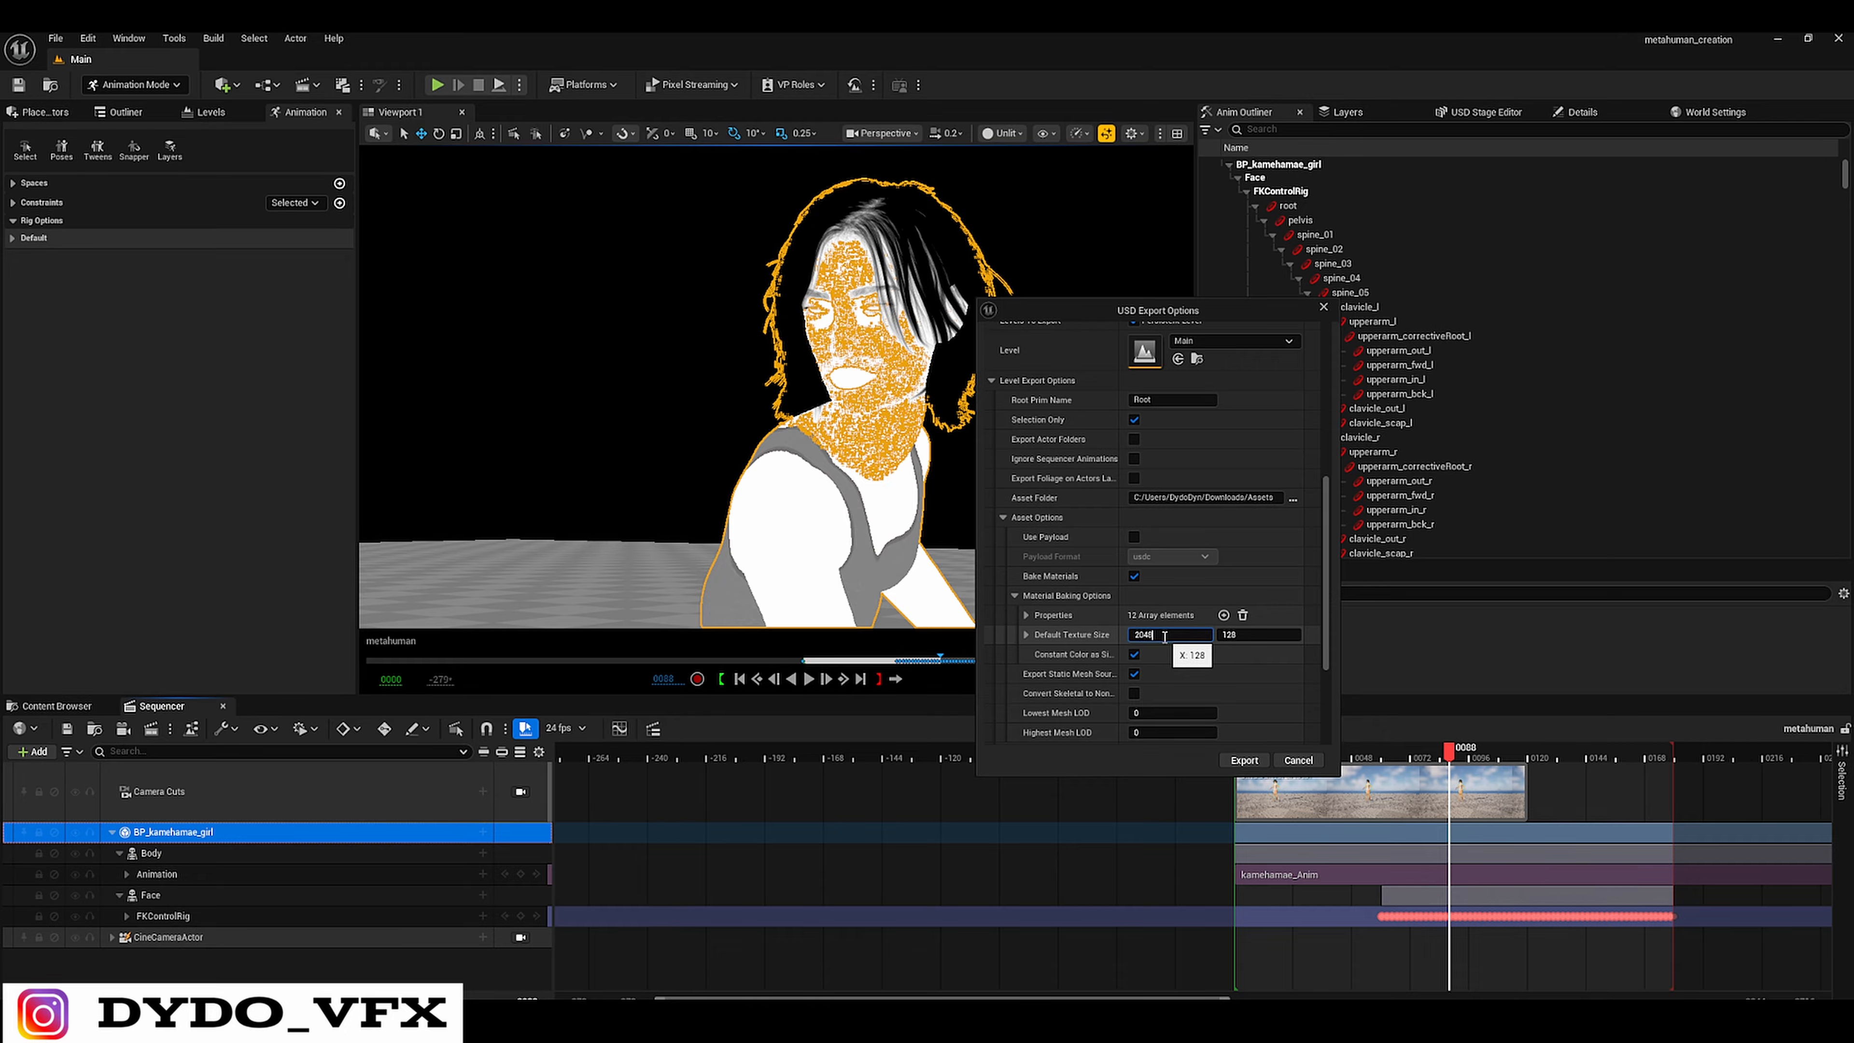